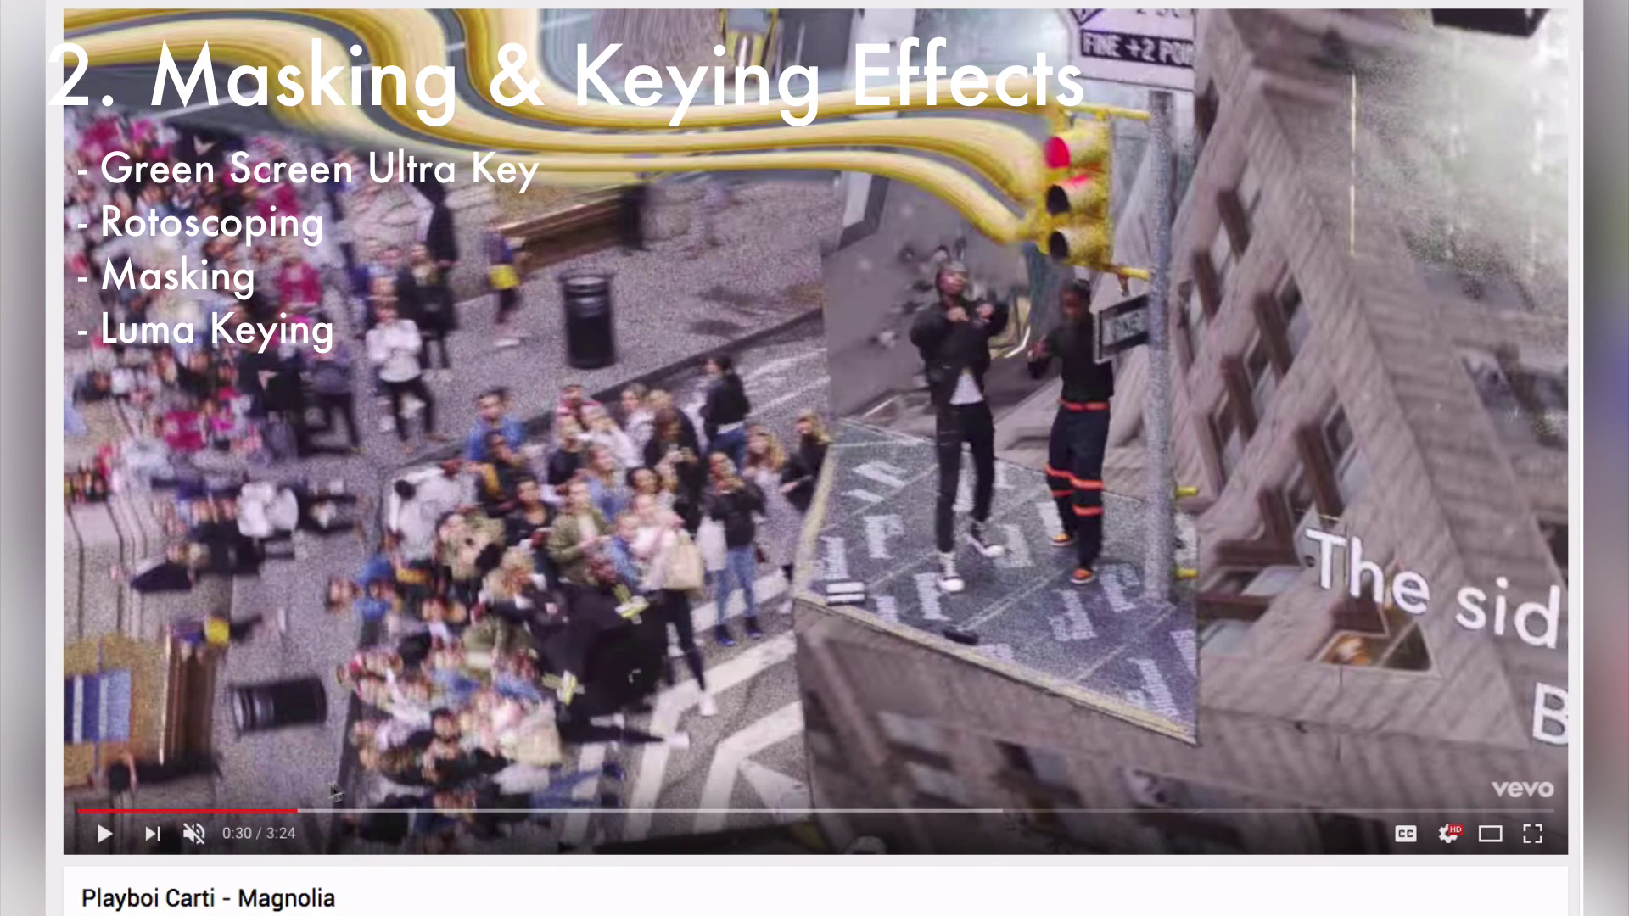
Step: Skim the Playboi Carti - Magnolia video for its masking, keying and time-remapping effects
{"action": "left_click", "coordinate": [325, 812]}
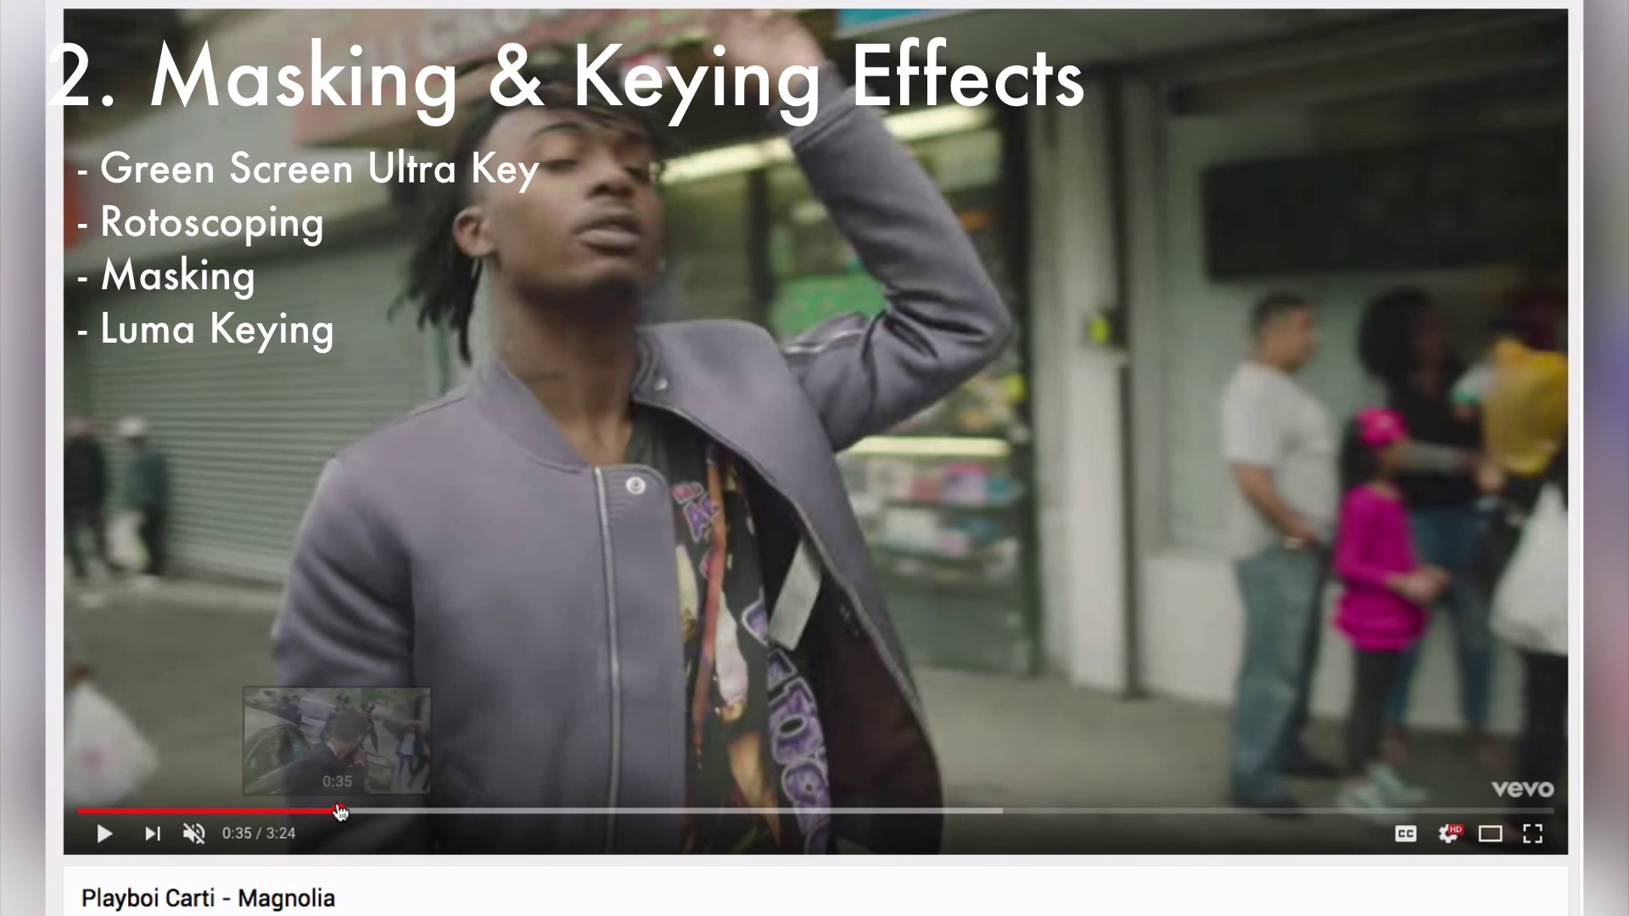
{"action": "left_click", "coordinate": [341, 811]}
{"action": "left_click", "coordinate": [354, 812]}
{"action": "left_click", "coordinate": [255, 811]}
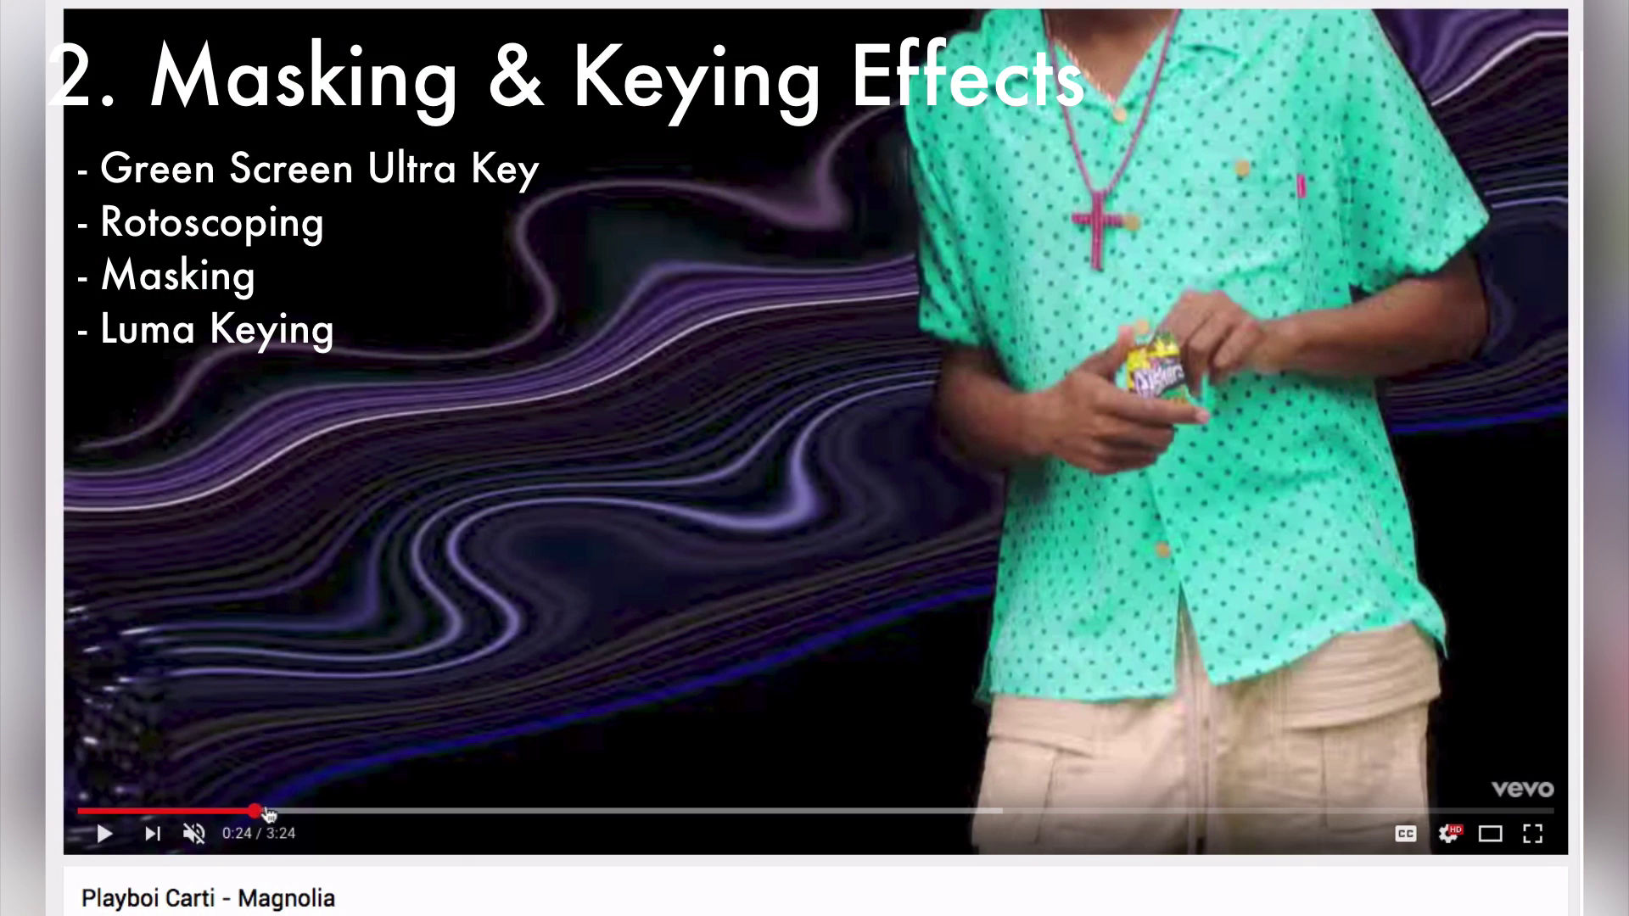
{"action": "left_click", "coordinate": [165, 812]}
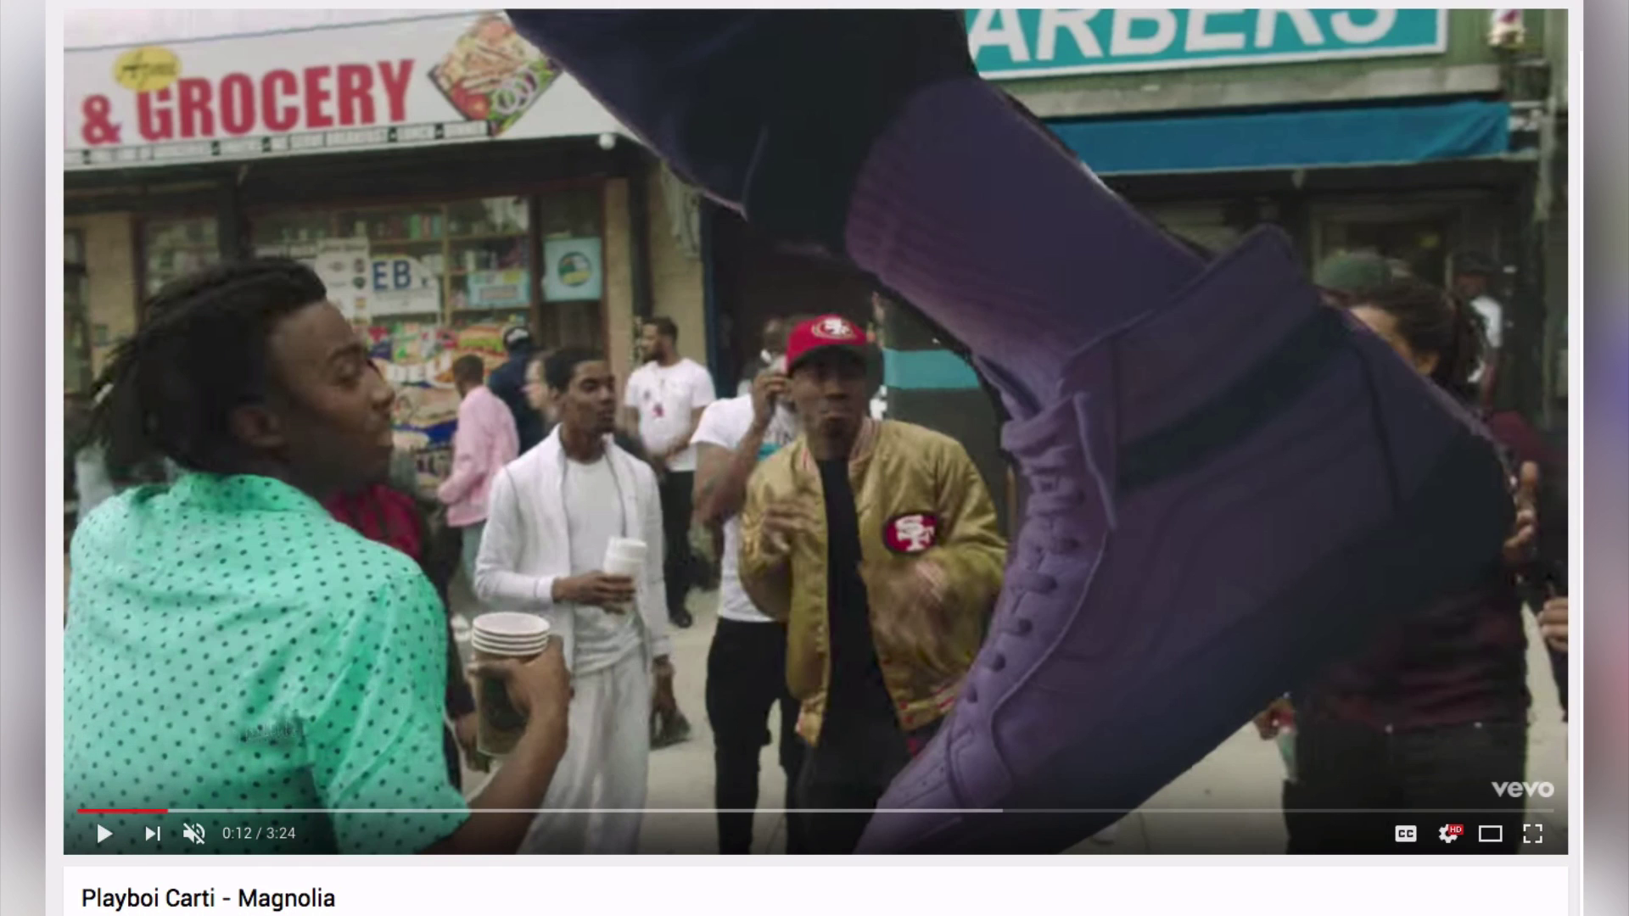
{"action": "left_click", "coordinate": [95, 836]}
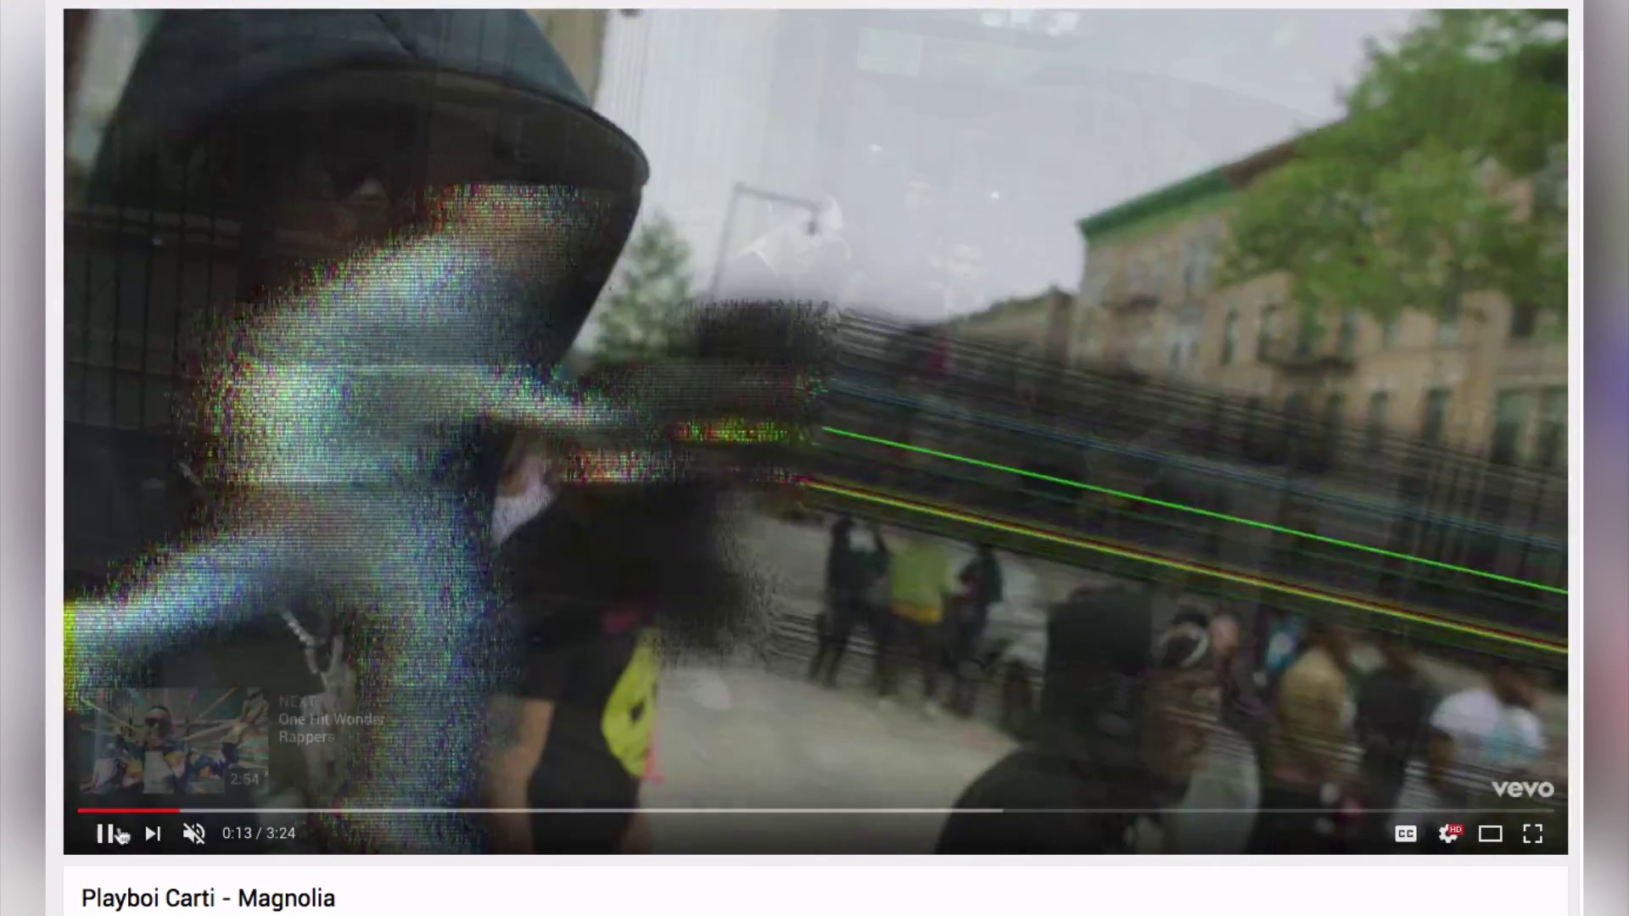
{"action": "left_click", "coordinate": [118, 835]}
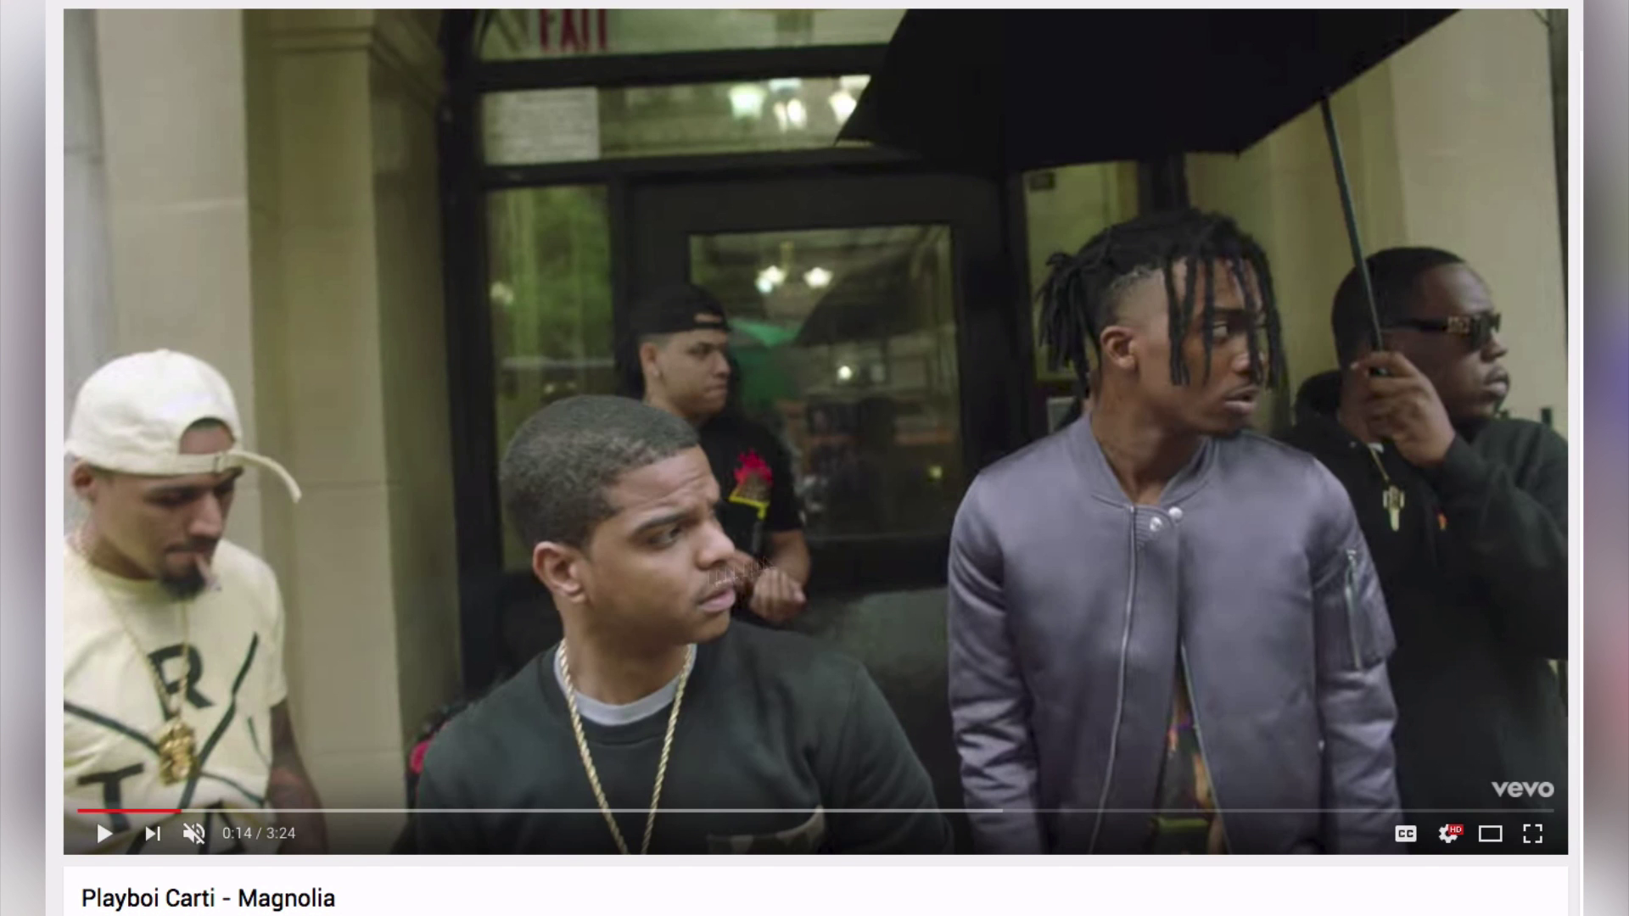
{"action": "left_click", "coordinate": [282, 811]}
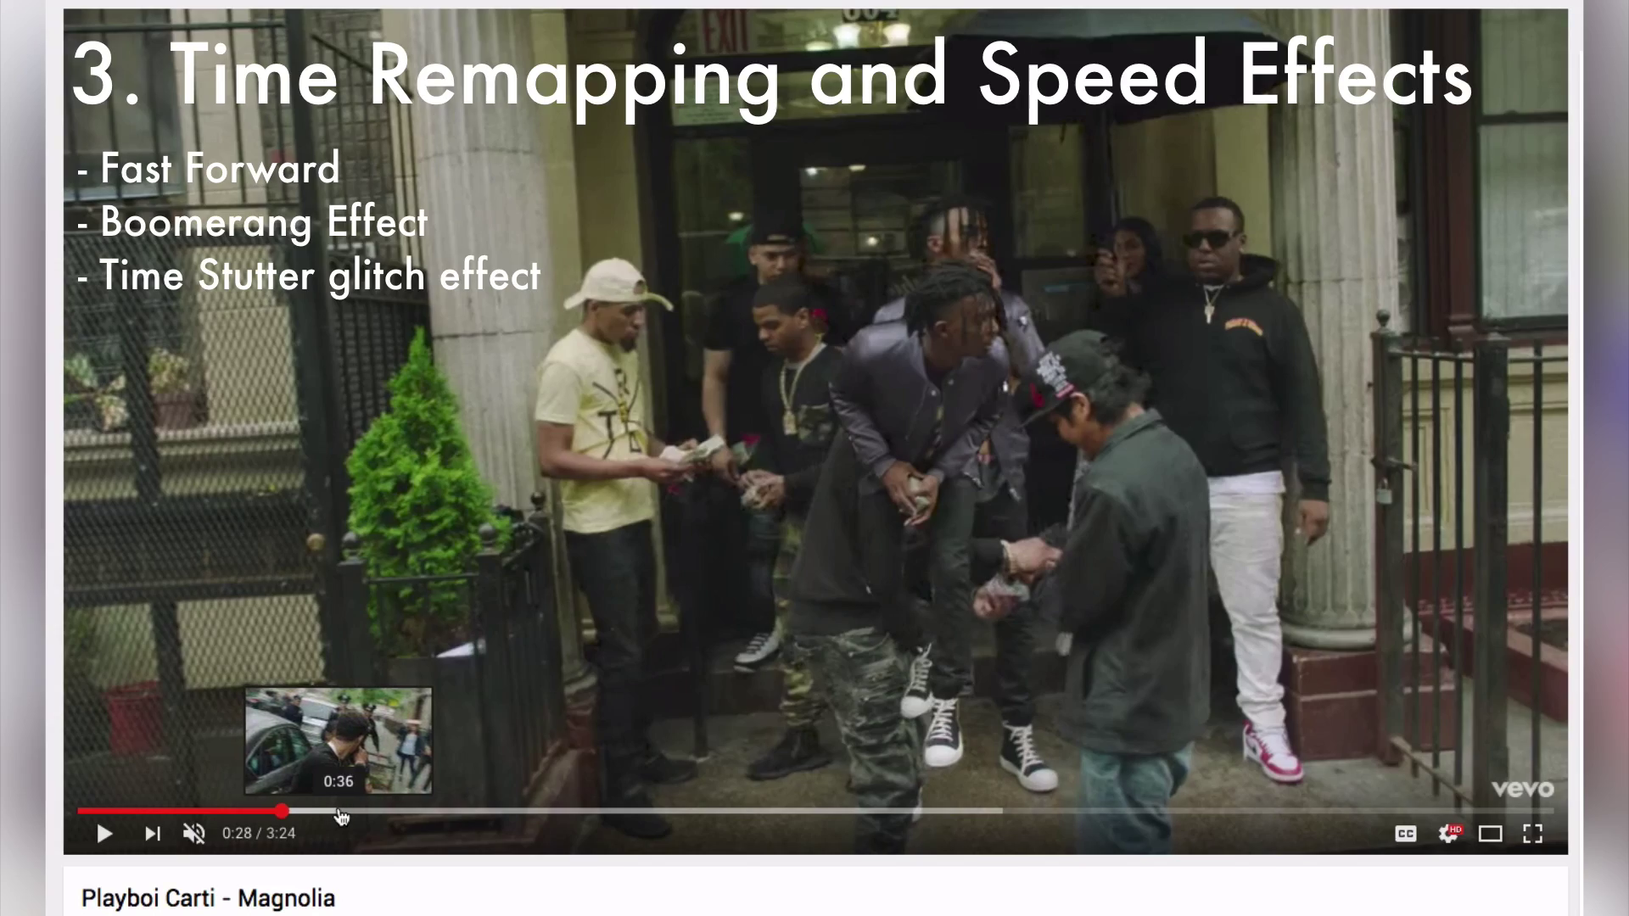
{"action": "left_click", "coordinate": [337, 812]}
{"action": "left_click", "coordinate": [106, 830]}
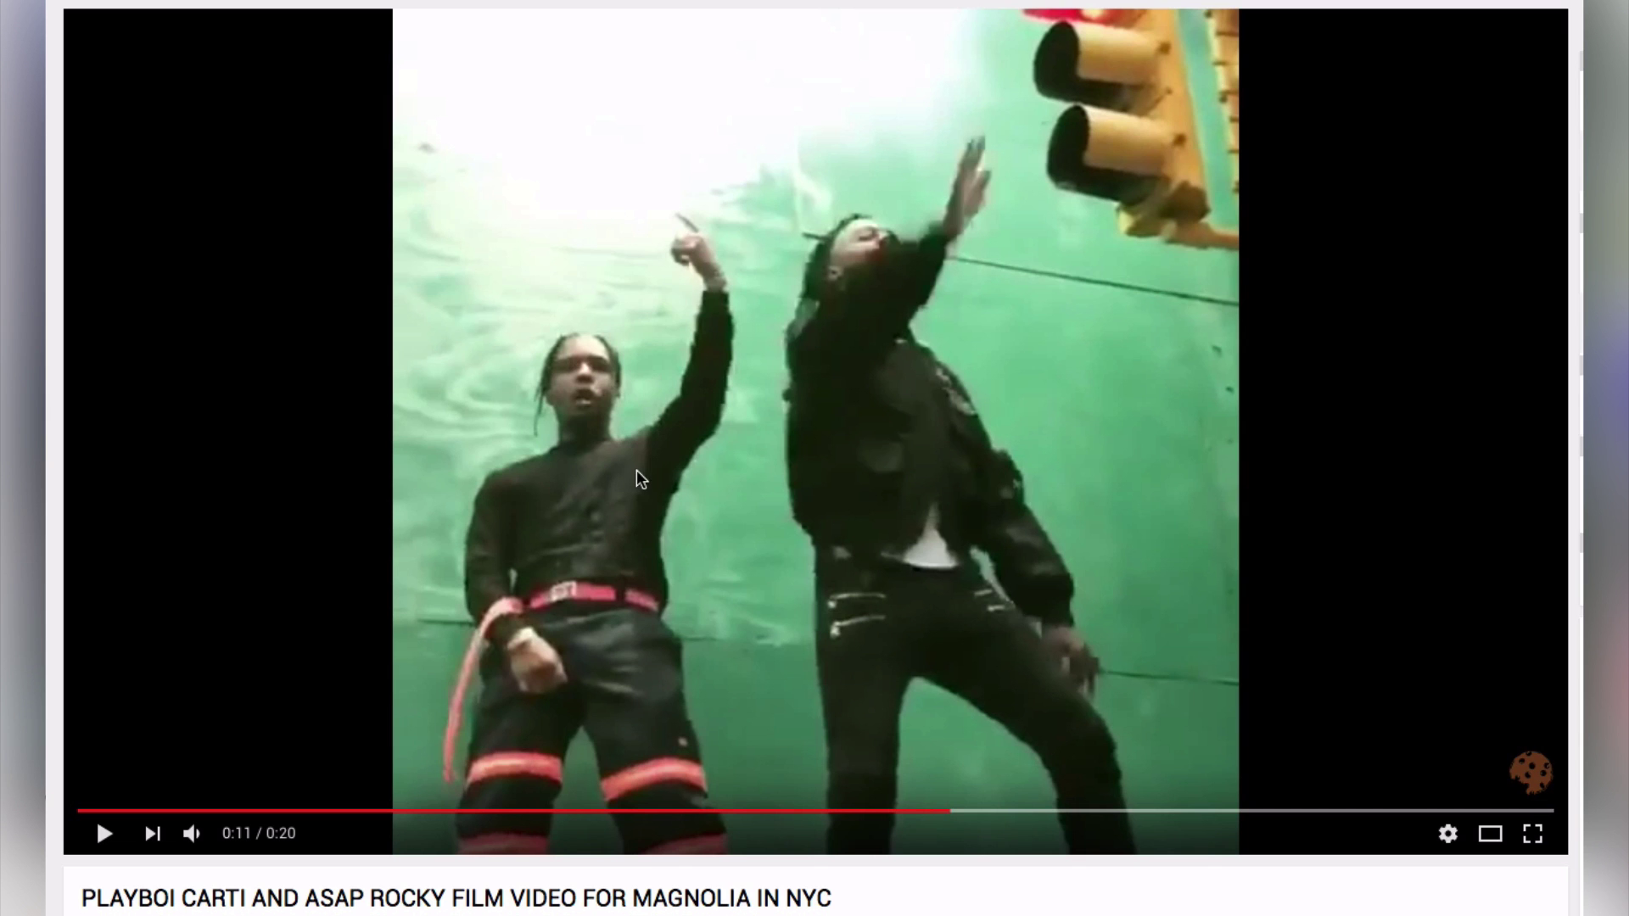
Step: Examine the behind-the-scenes clip of the green-screen shoot and the matching street-corner scene in the Magnolia video
{"action": "left_click", "coordinate": [577, 810]}
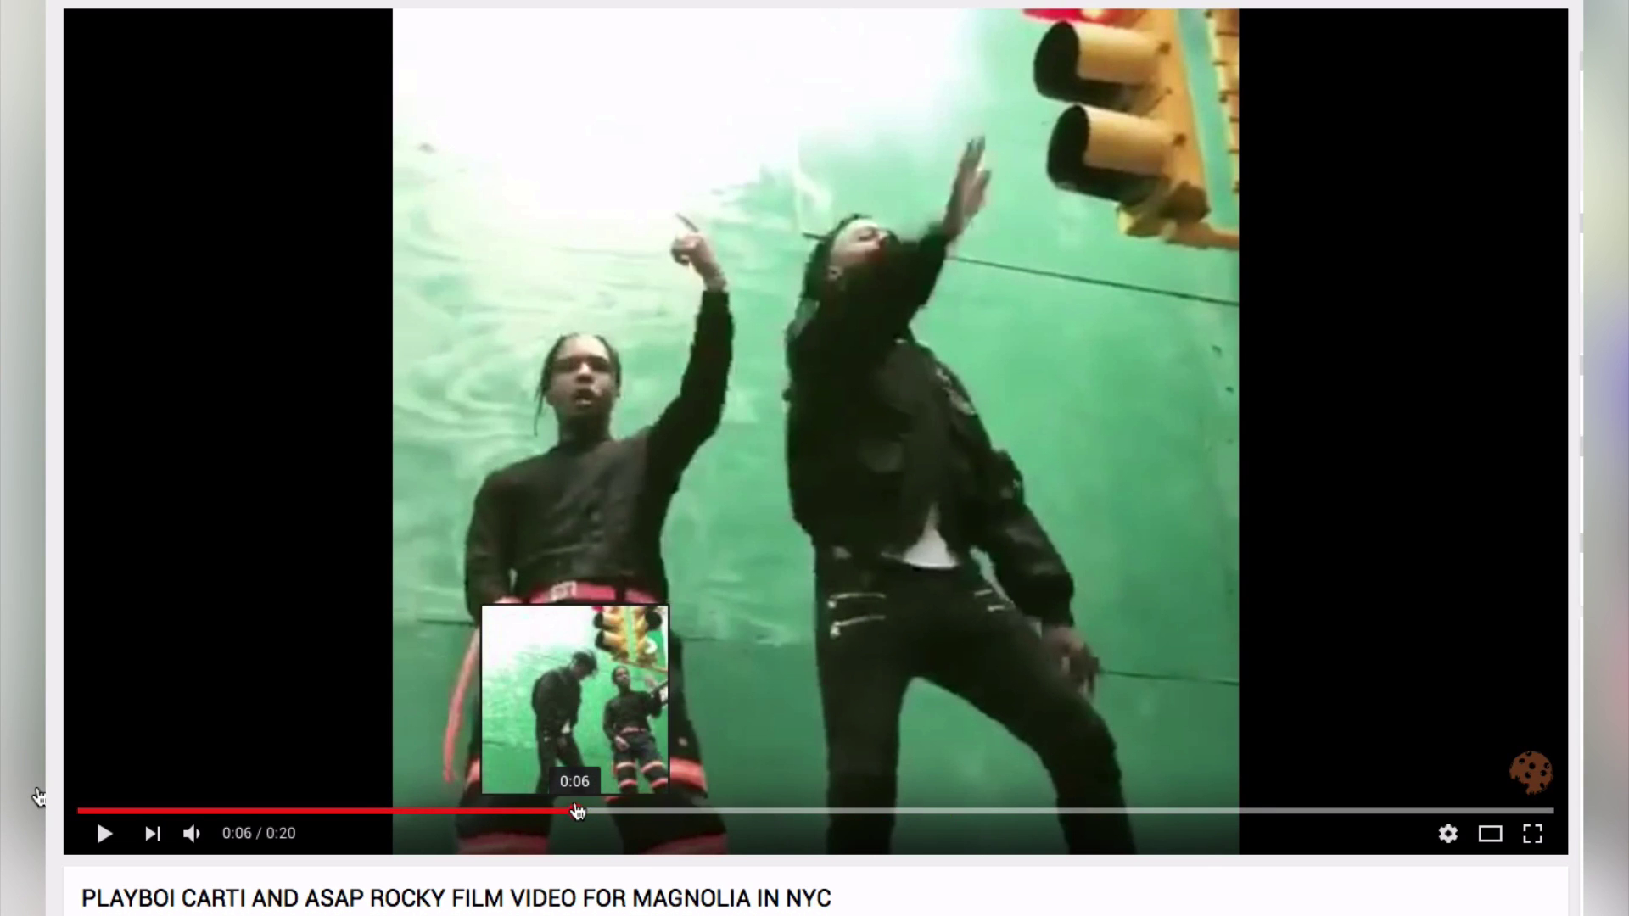
{"action": "left_click", "coordinate": [664, 608]}
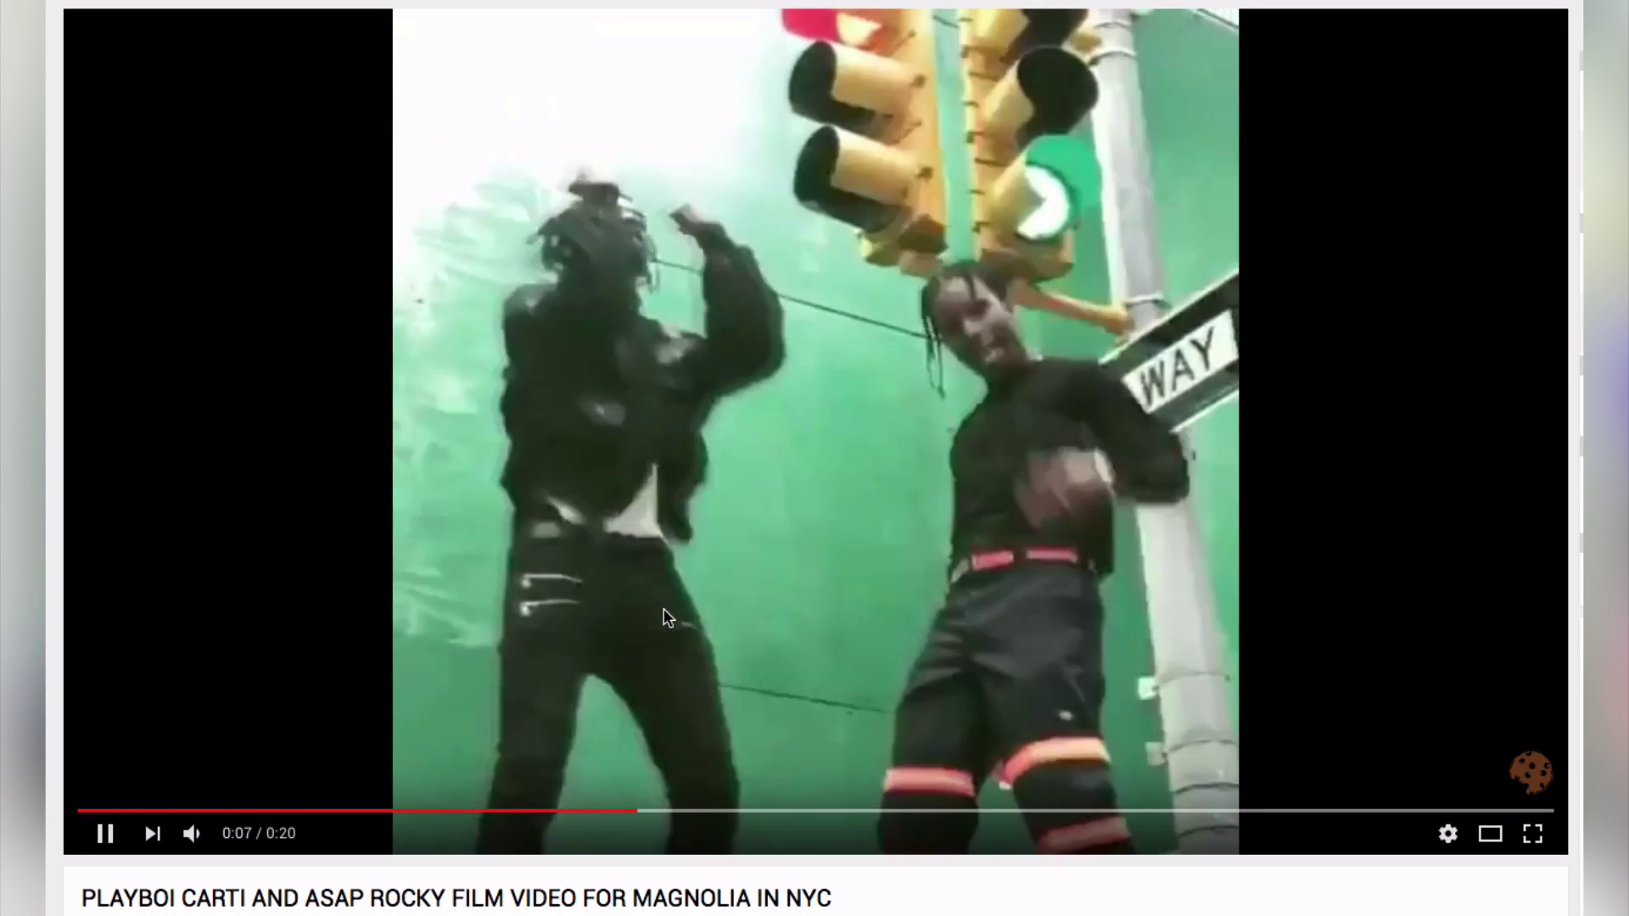
{"action": "left_click", "coordinate": [663, 608]}
{"action": "left_click", "coordinate": [920, 812]}
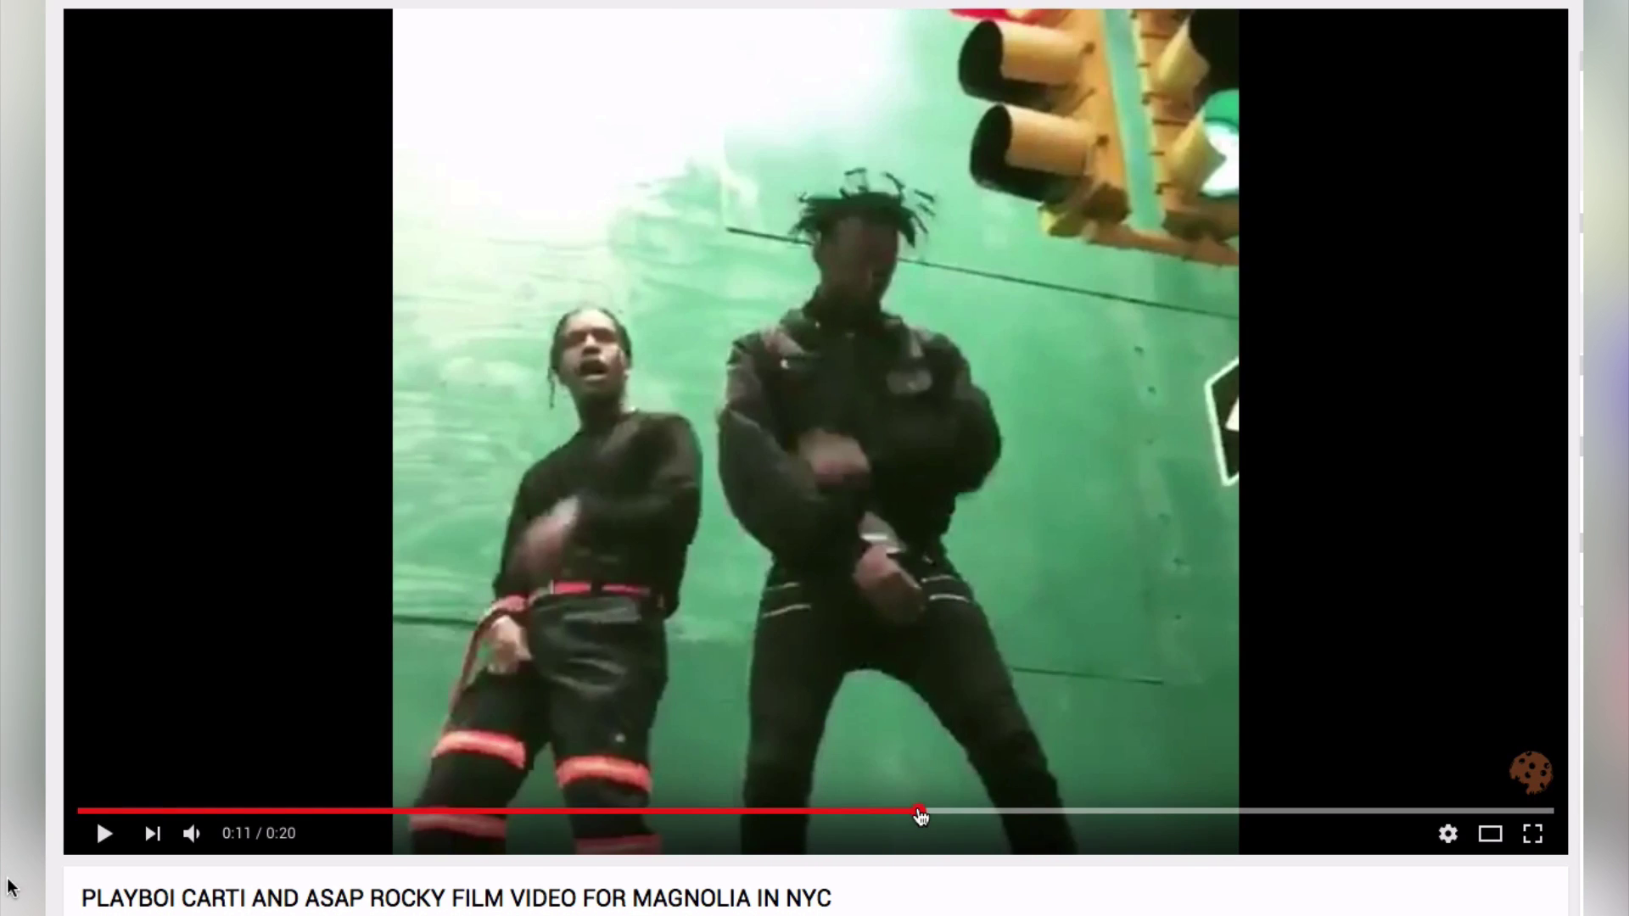
{"action": "left_click", "coordinate": [1106, 812]}
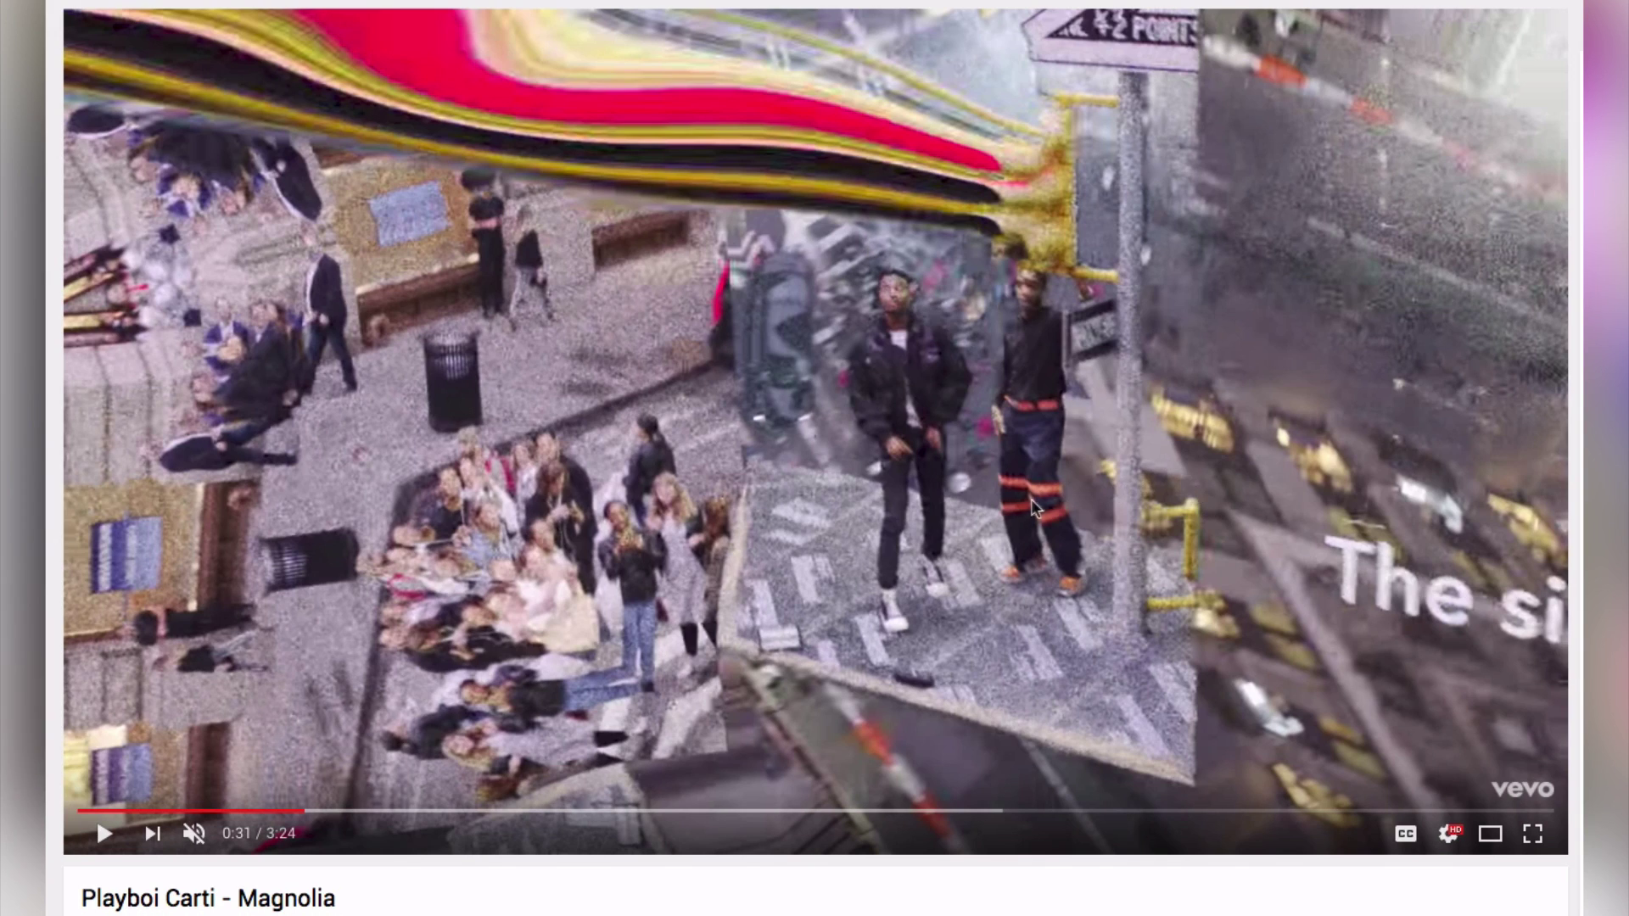
{"action": "left_click", "coordinate": [802, 410]}
{"action": "left_click", "coordinate": [901, 528]}
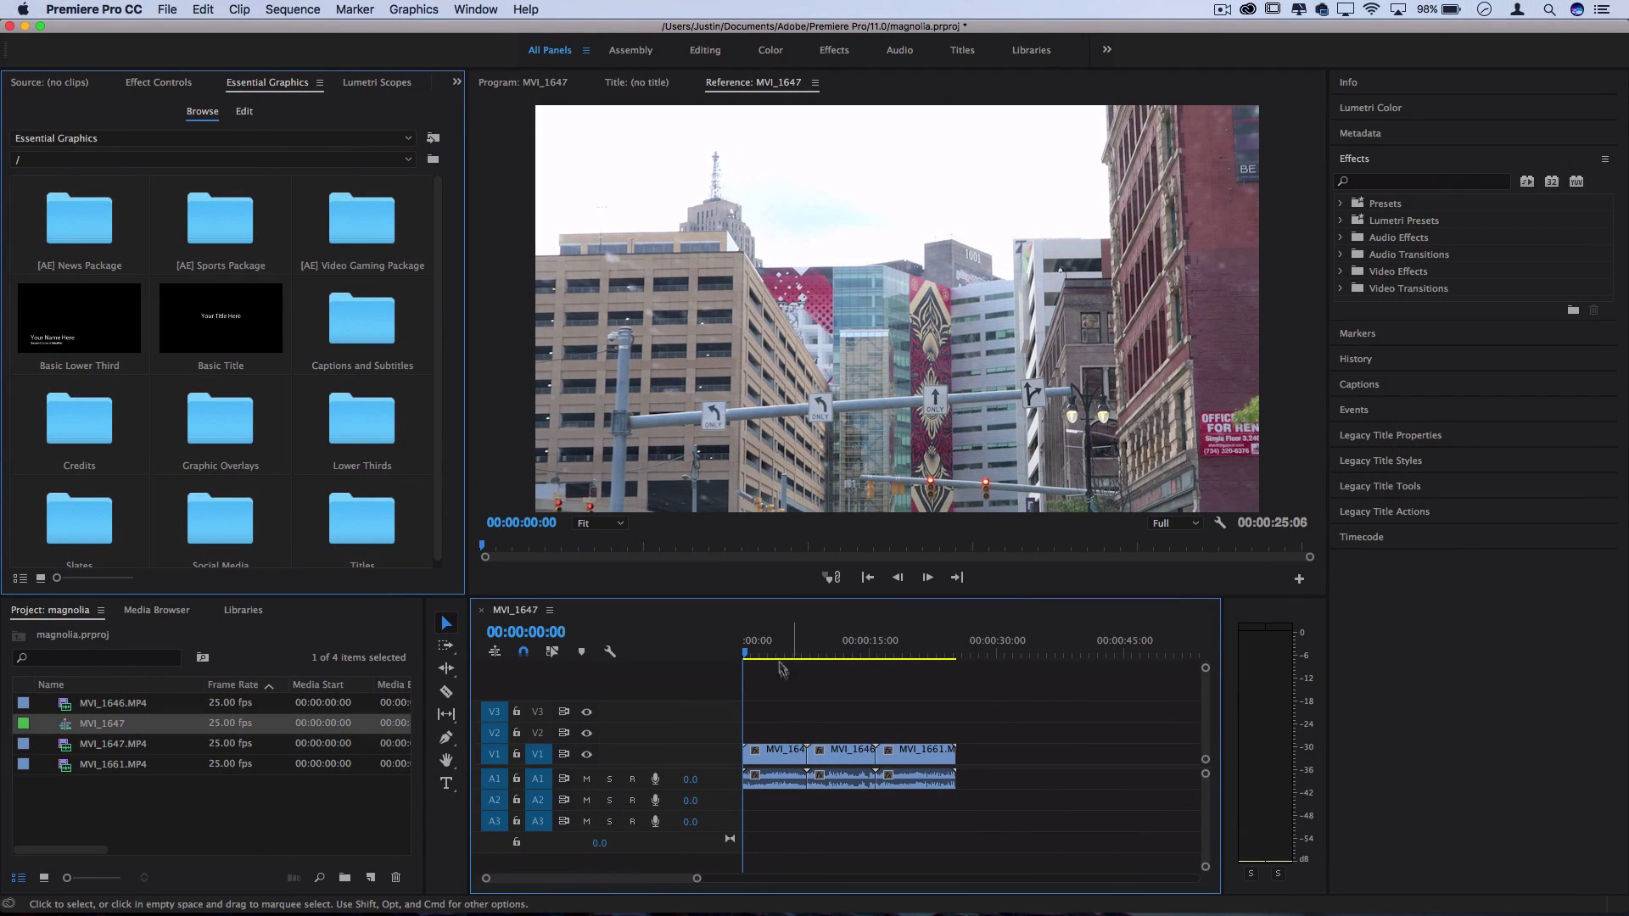
Step: In Premiere Pro, find the Mirror video effect and apply it to the first clip on V1, MVI_1647.MP4
{"action": "left_click", "coordinate": [753, 653]}
{"action": "left_click", "coordinate": [778, 653]}
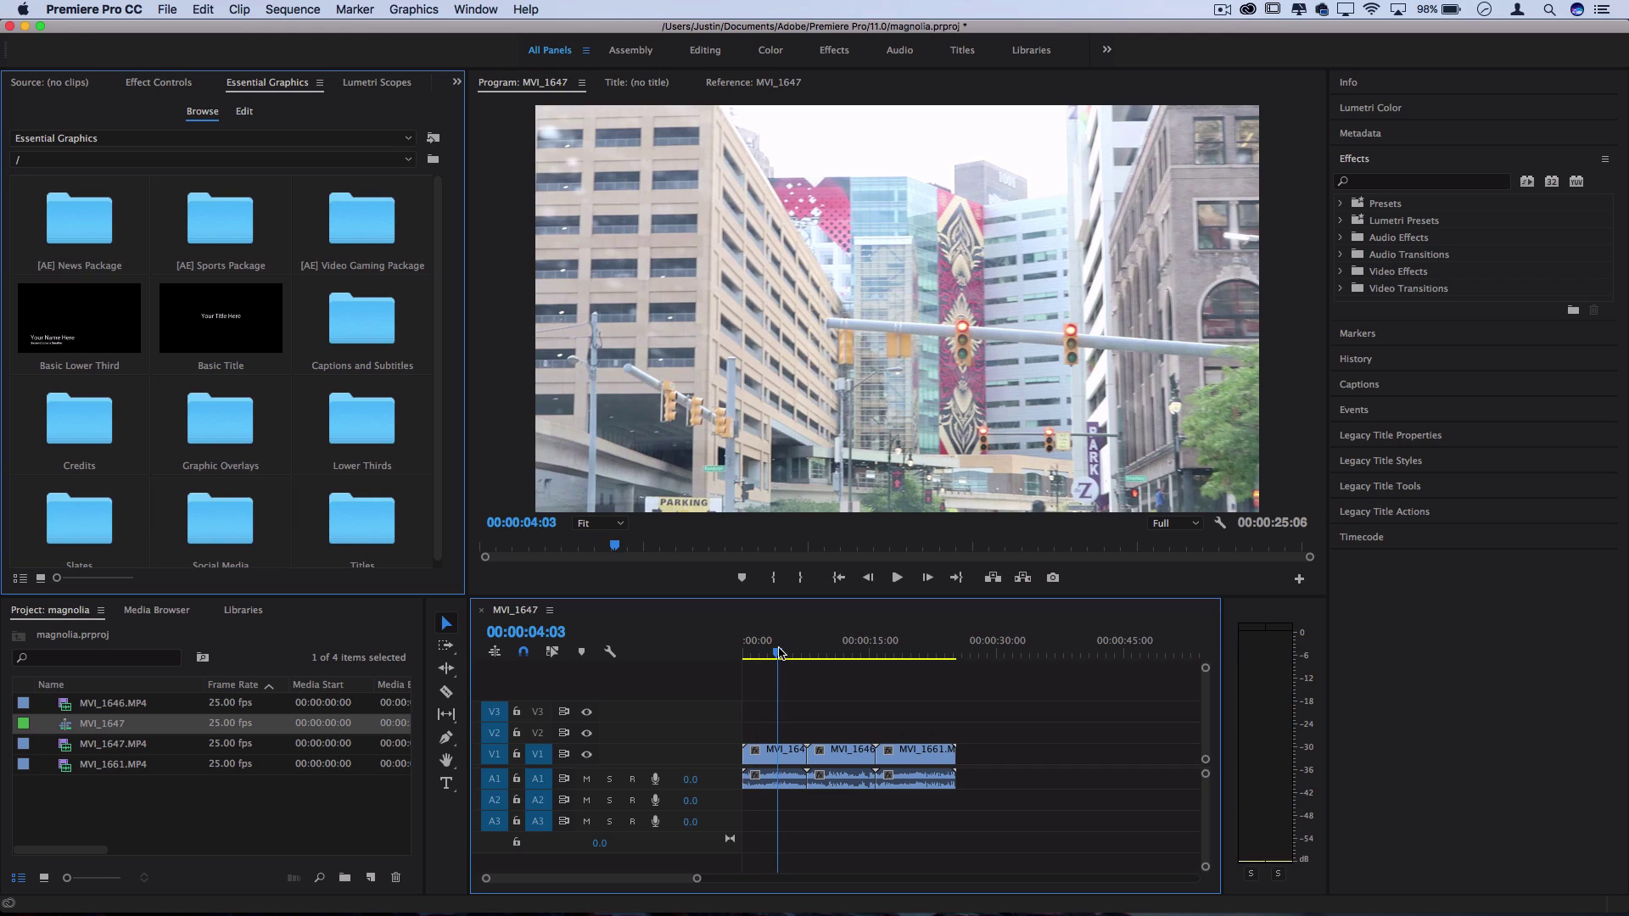
{"action": "left_click", "coordinate": [764, 653]}
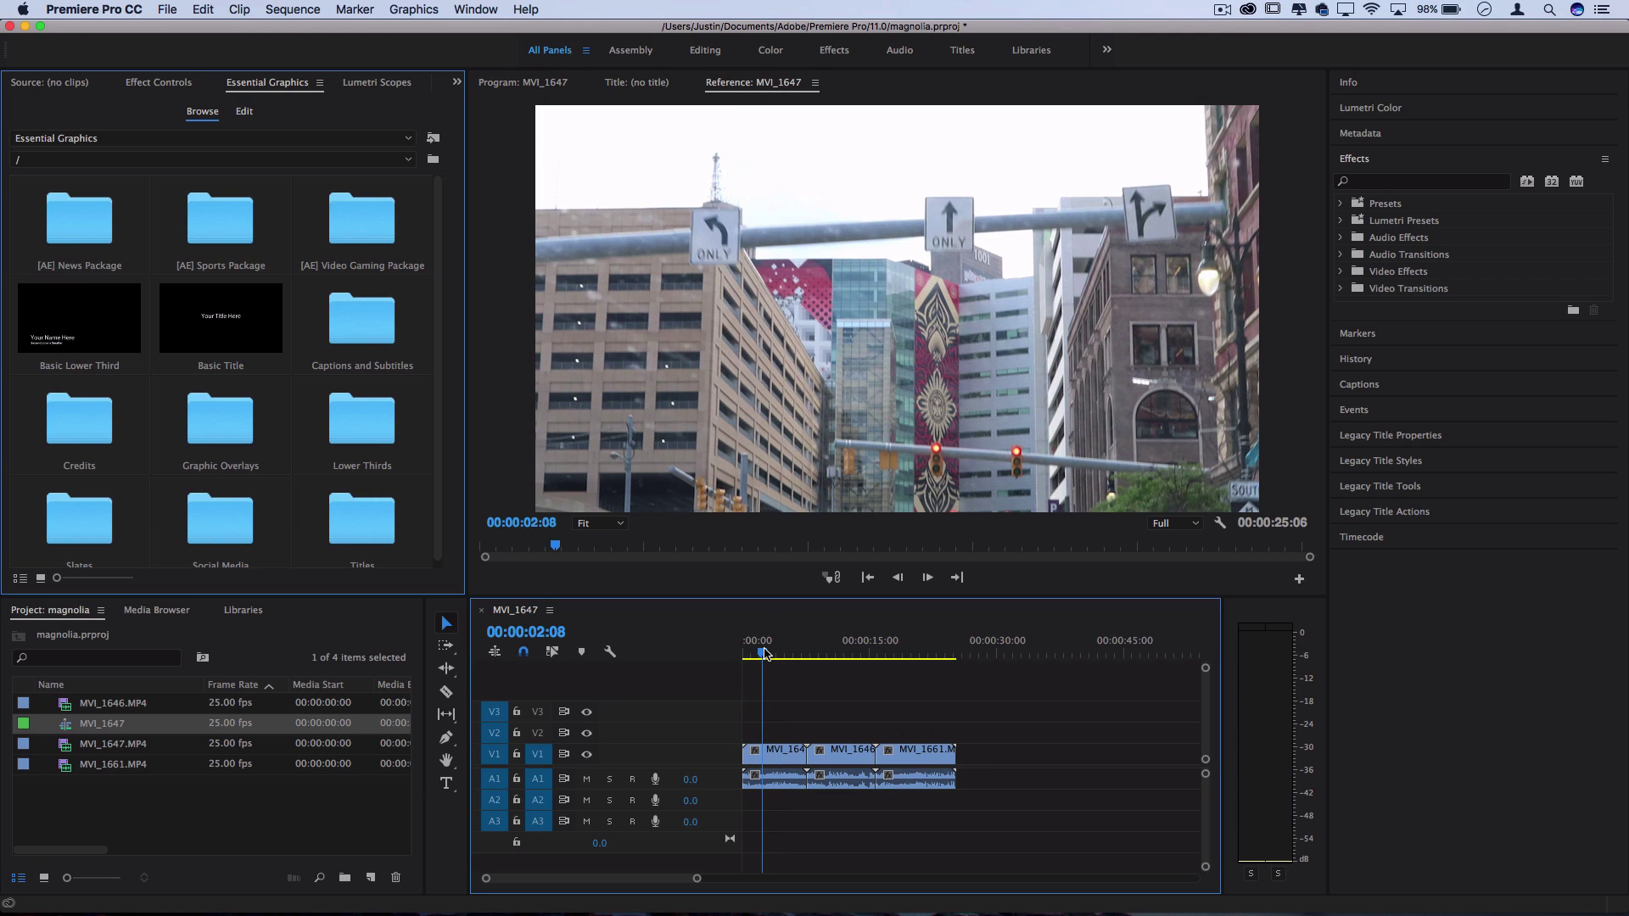
{"action": "left_click", "coordinate": [777, 755]}
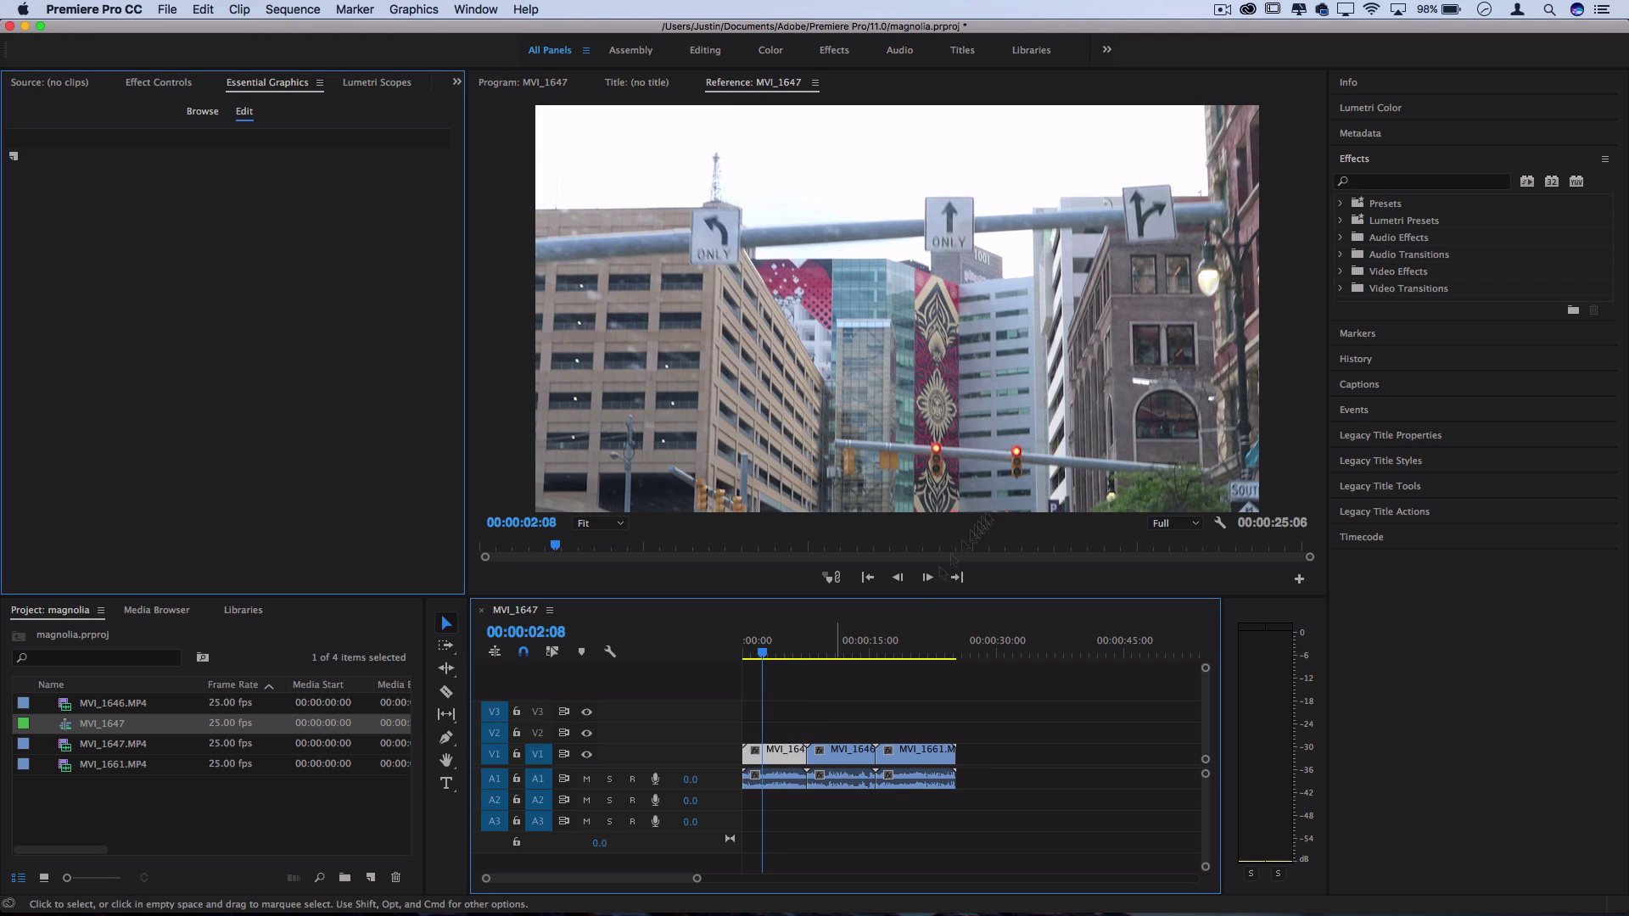
{"action": "left_click", "coordinate": [1386, 182]}
{"action": "type", "text": "mirror"}
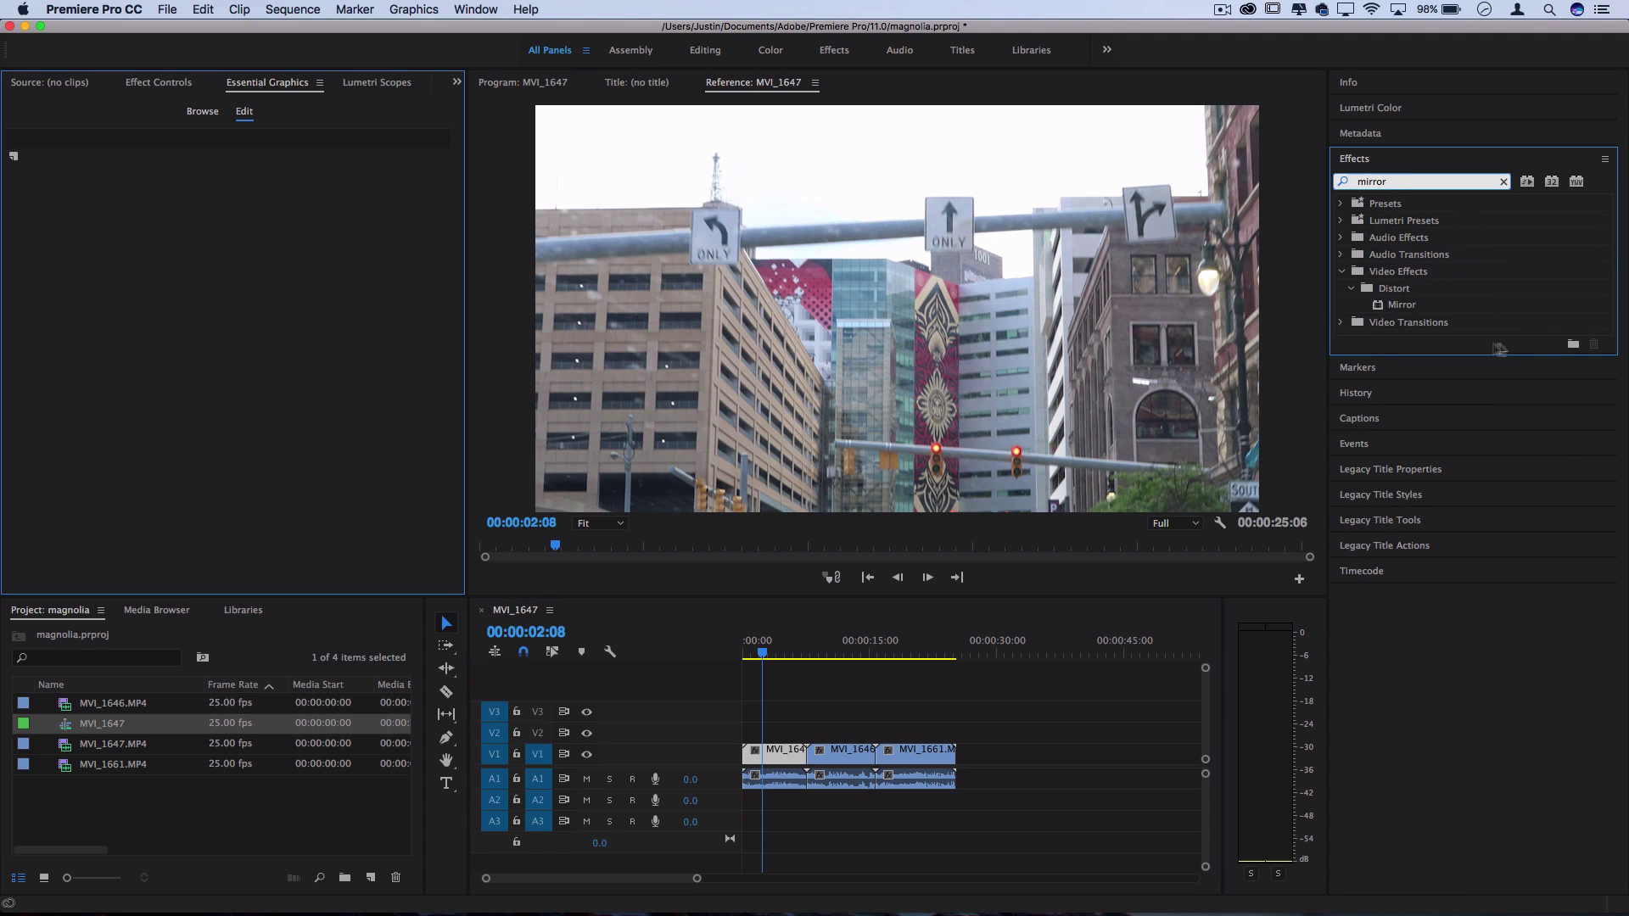
{"action": "left_click", "coordinate": [1388, 290]}
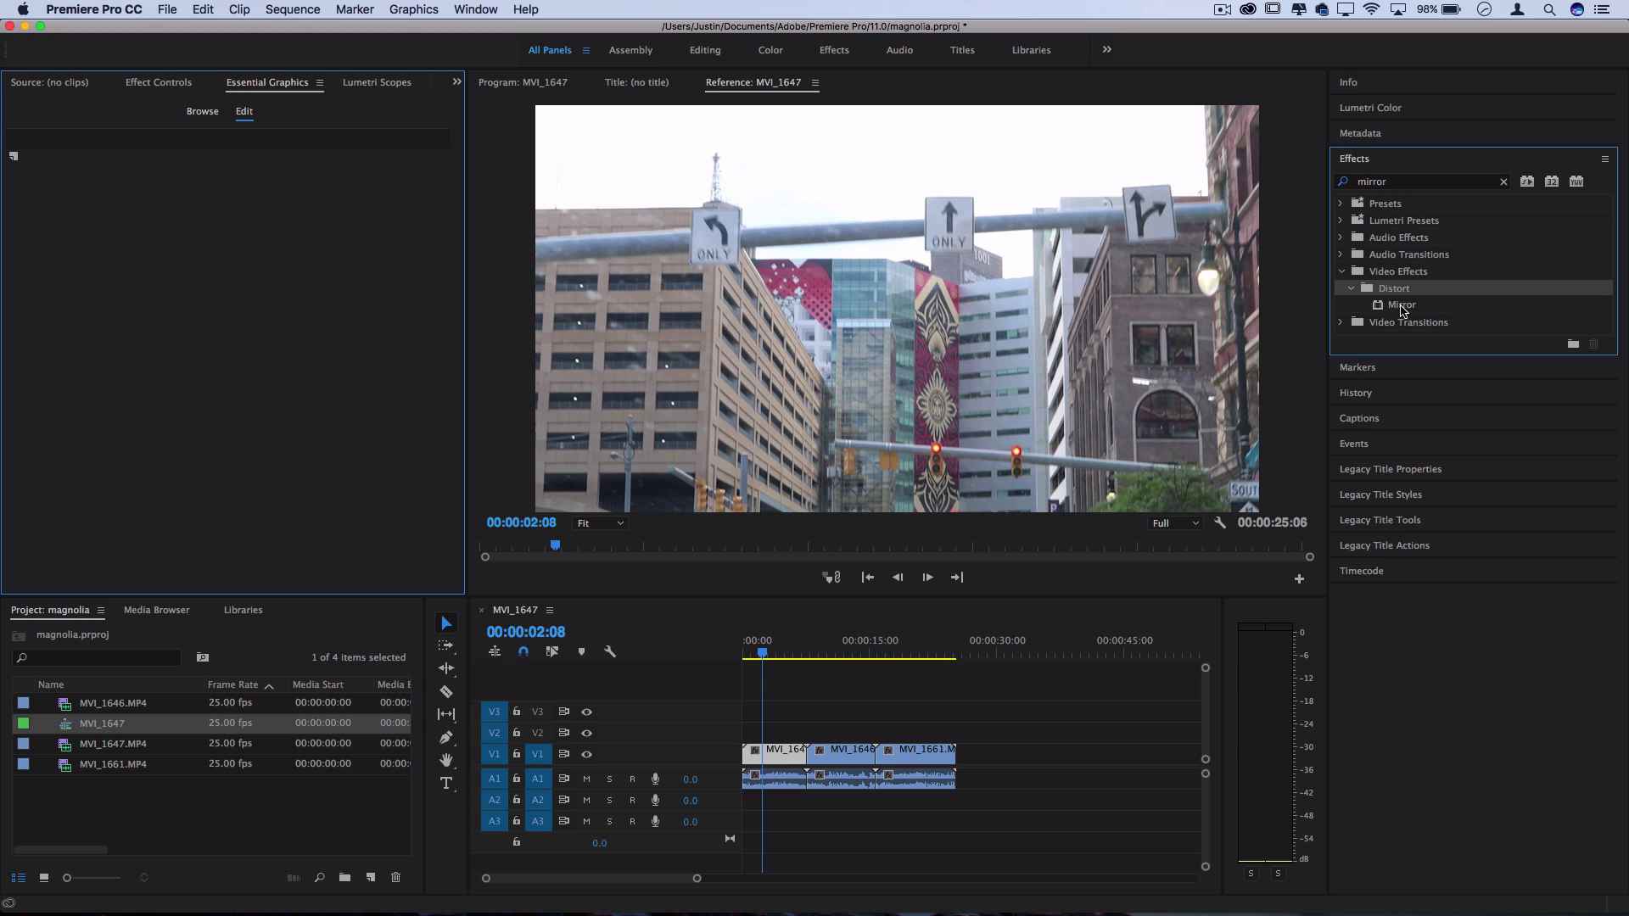
{"action": "left_click_drag", "start_coordinate": [1404, 311], "coordinate": [782, 758]}
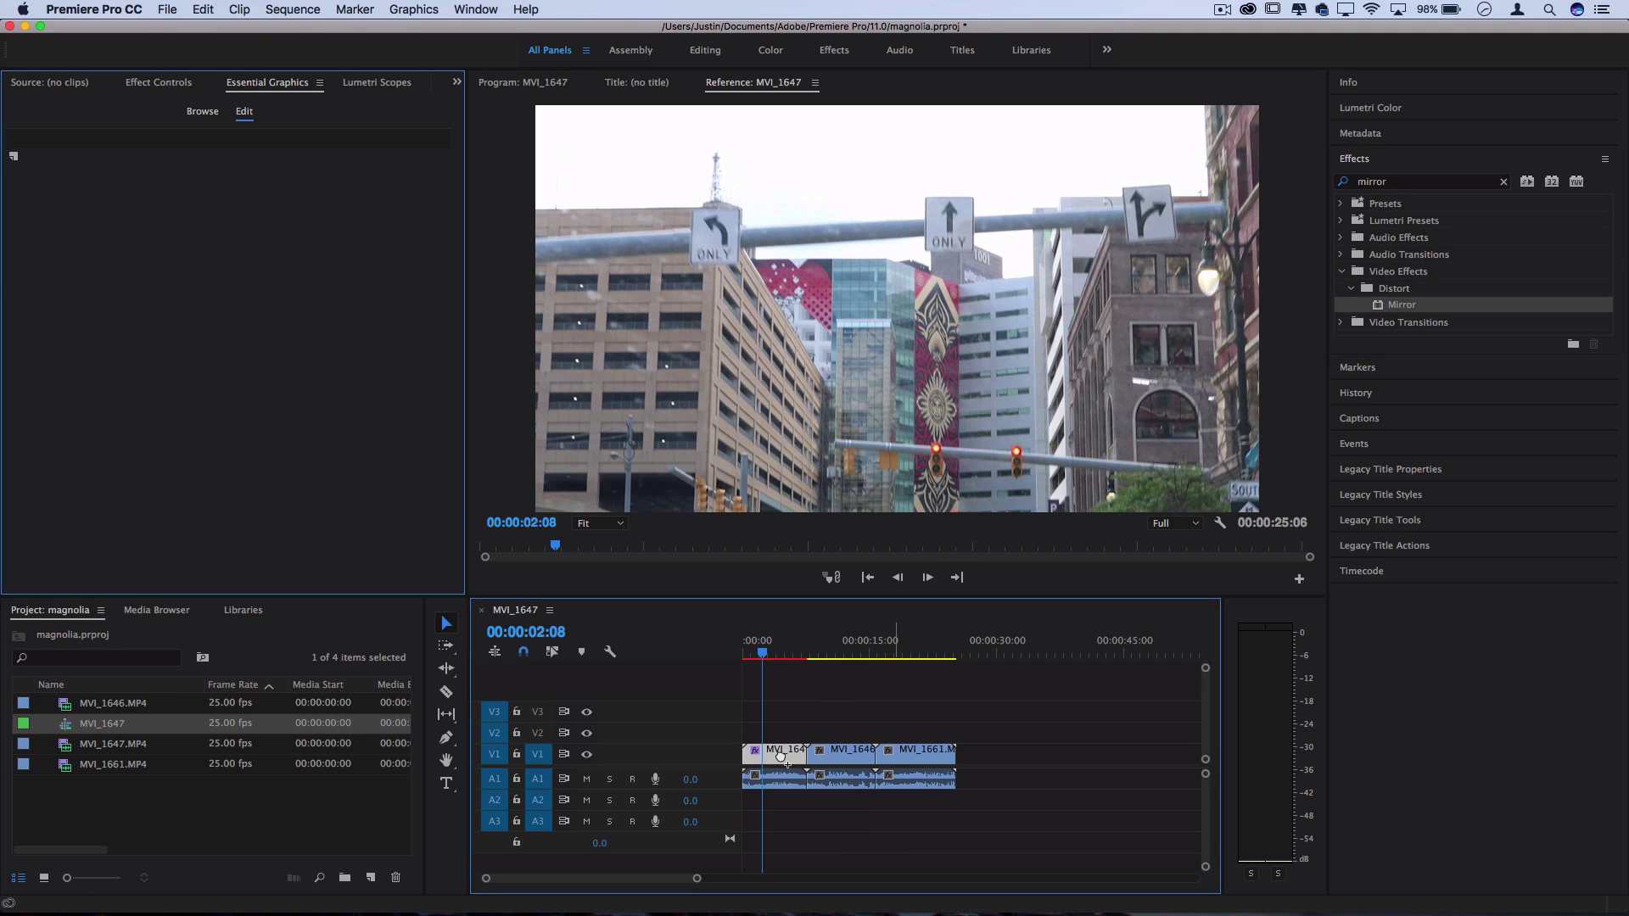
Step: Set the Mirror's horizontal reflection center to 1115 and add a second Mirror centered at 1241, 935 with a 90° reflection angle
{"action": "left_click", "coordinate": [155, 82]}
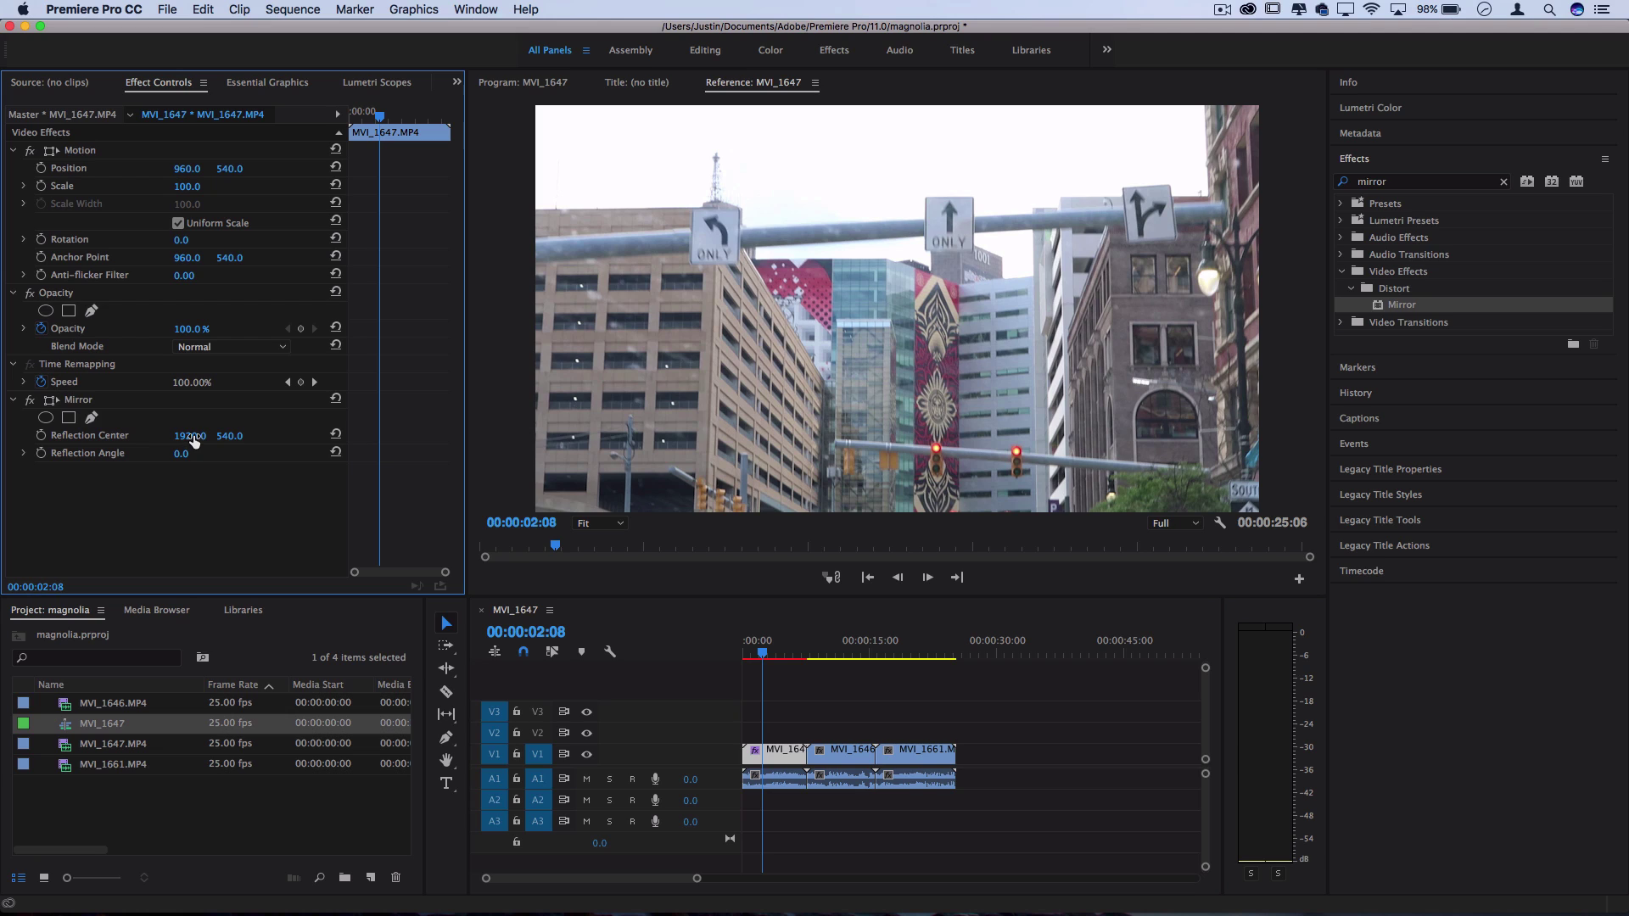
{"action": "left_click_drag", "start_coordinate": [195, 440], "coordinate": [126, 436]}
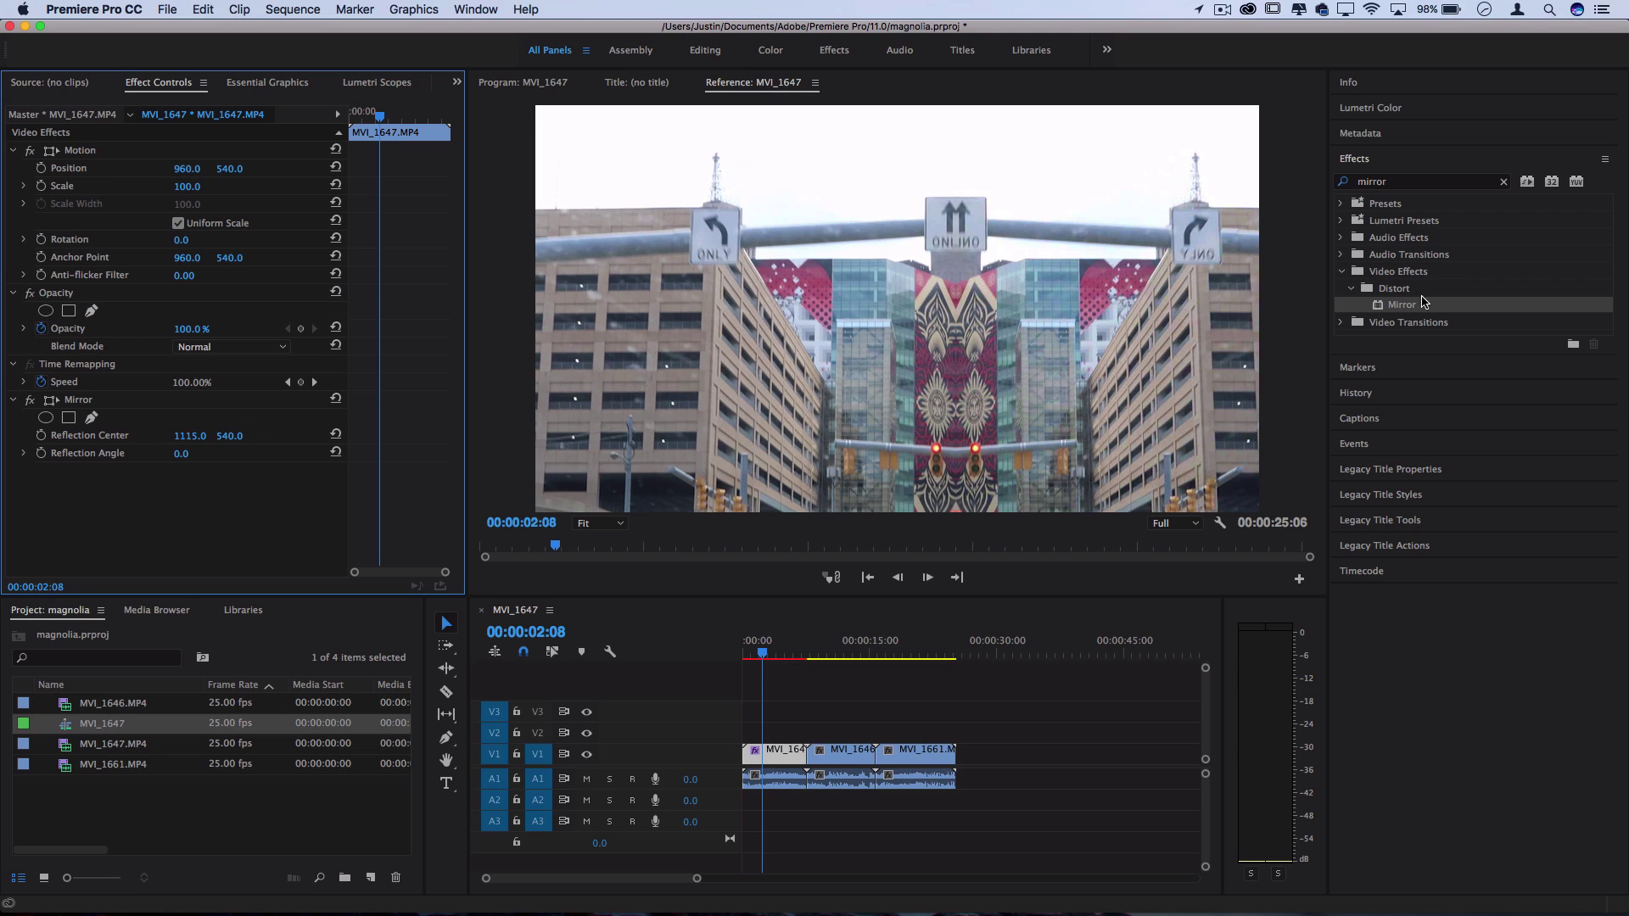
{"action": "left_click_drag", "start_coordinate": [1415, 312], "coordinate": [777, 755]}
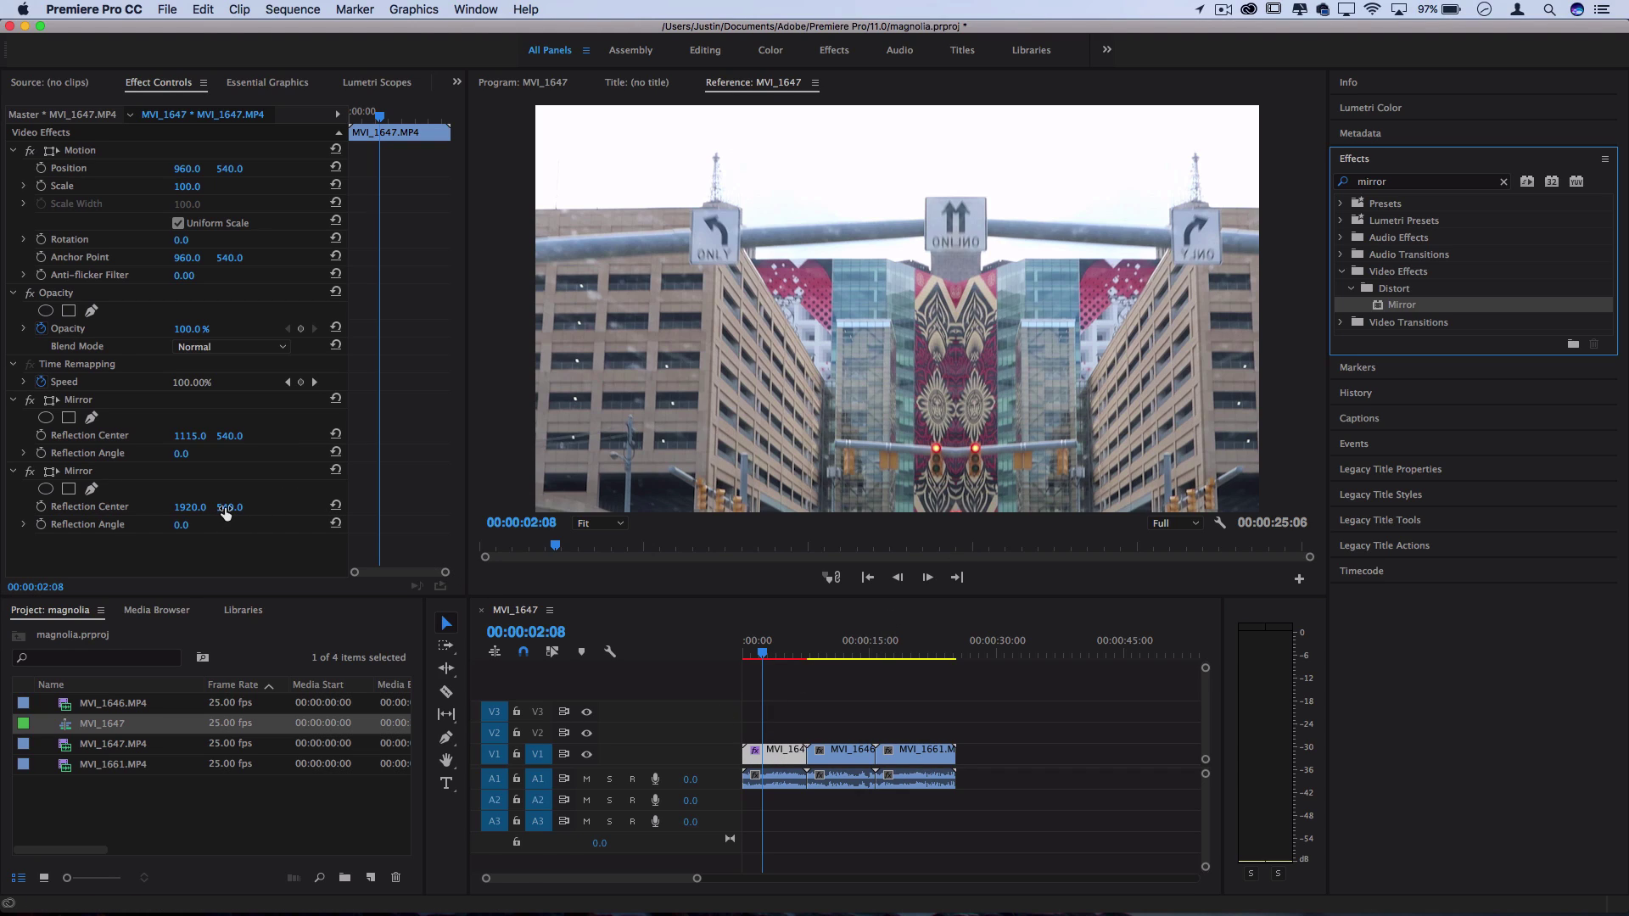
{"action": "left_click_drag", "start_coordinate": [198, 509], "coordinate": [564, 507]}
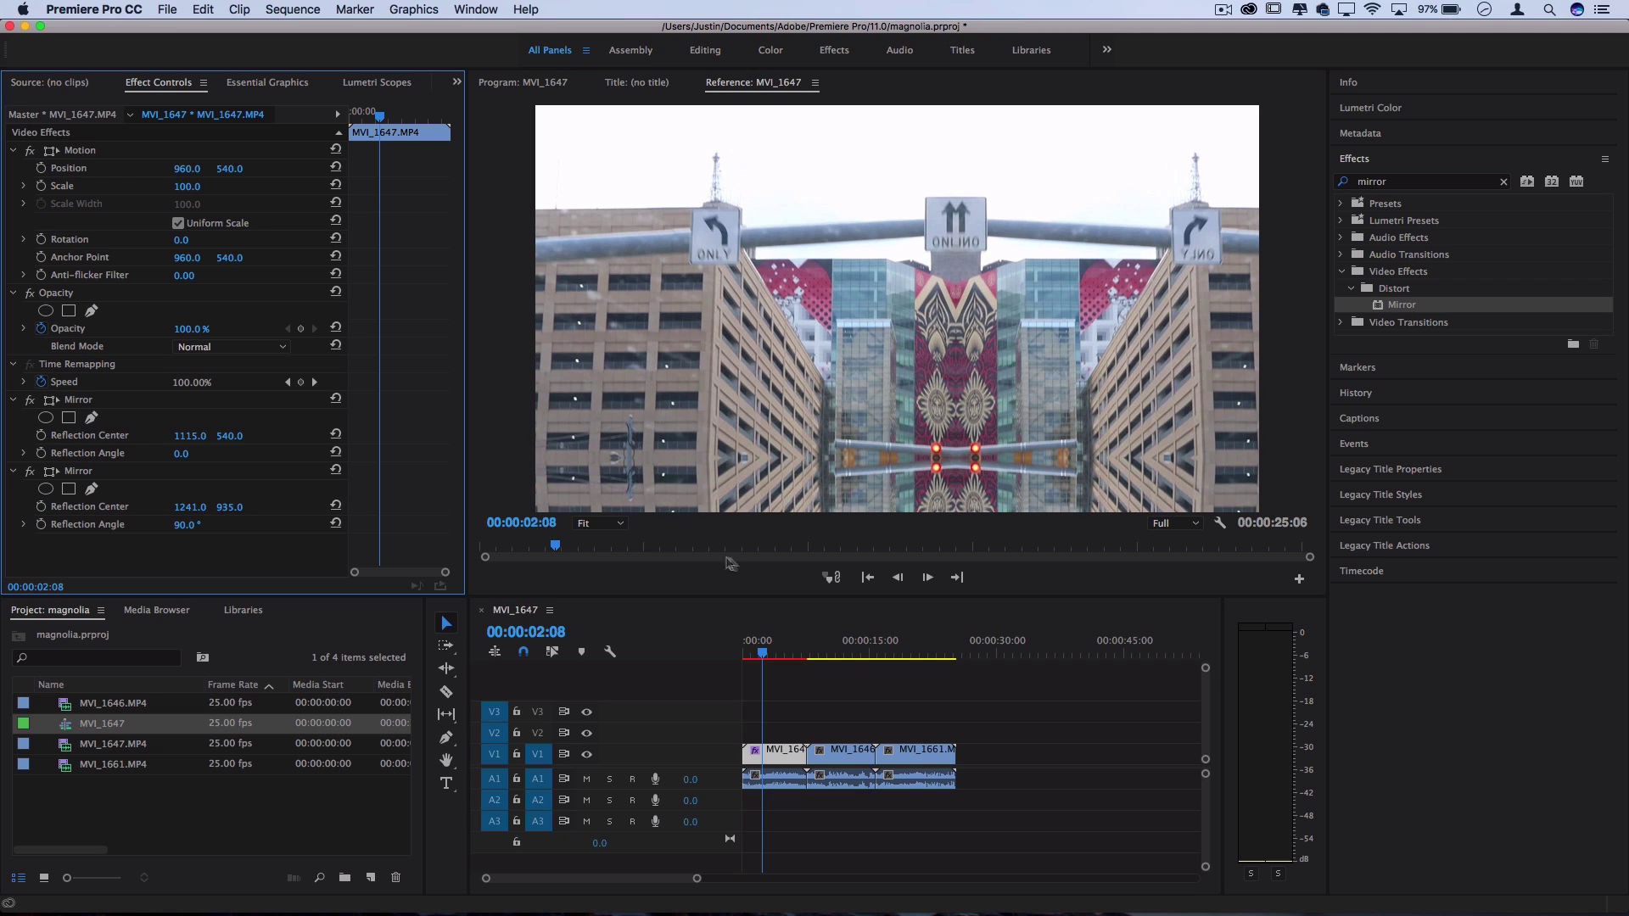
Step: Preview the mirrored clip from the sequence start with the sound muted, and switch to Google Chrome to play the reference video
{"action": "left_click", "coordinate": [736, 652]}
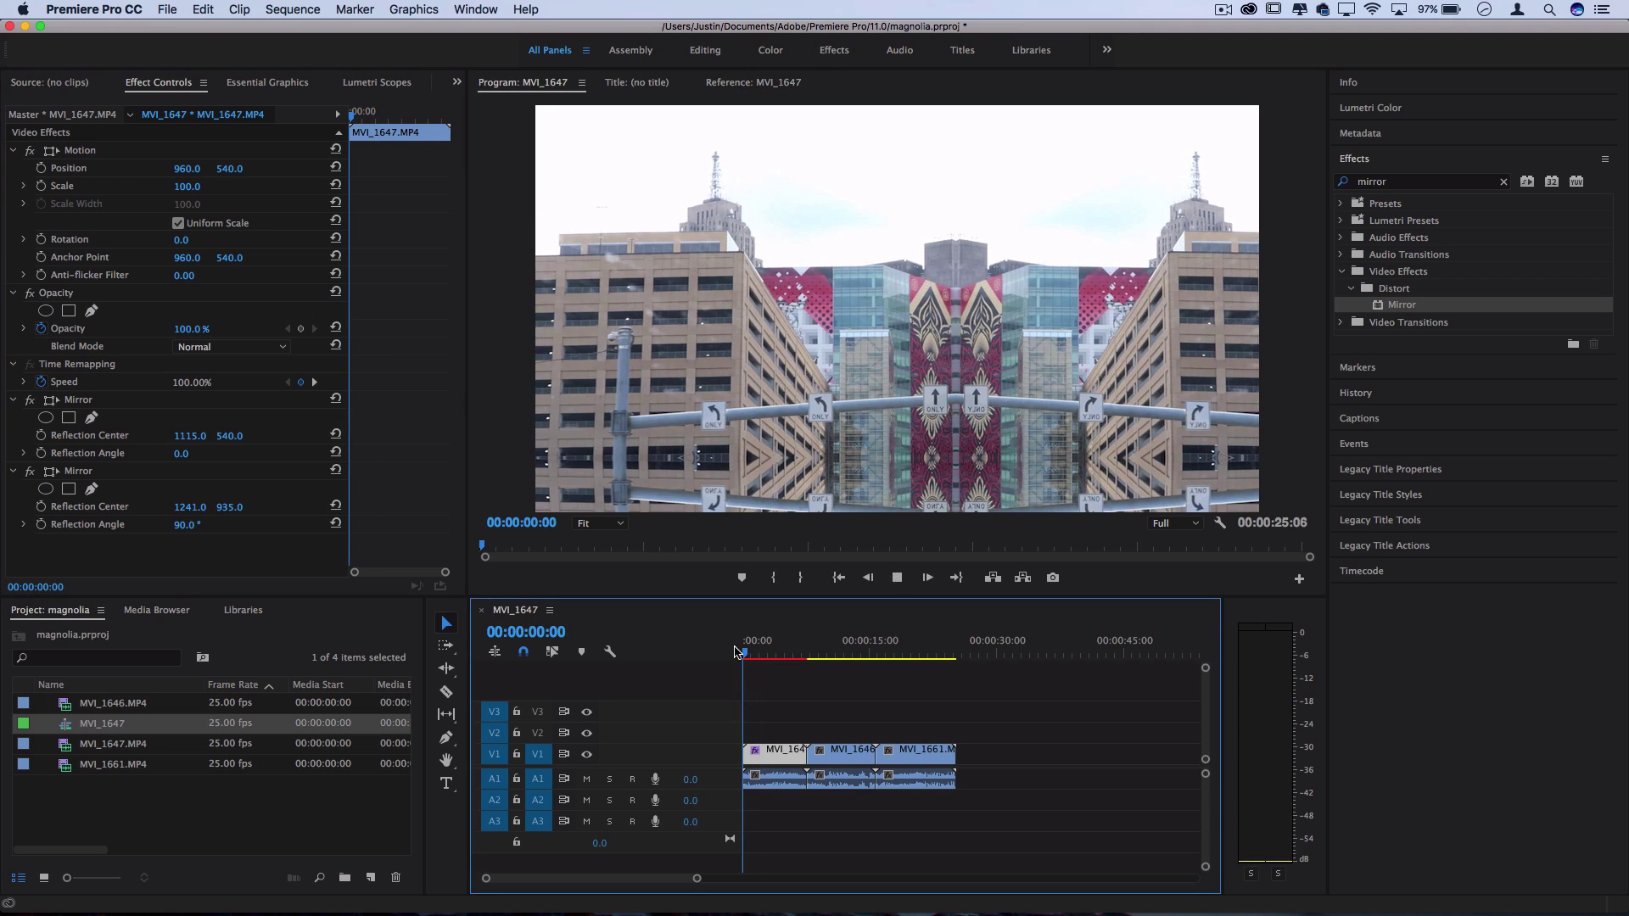
{"action": "key", "text": "space"}
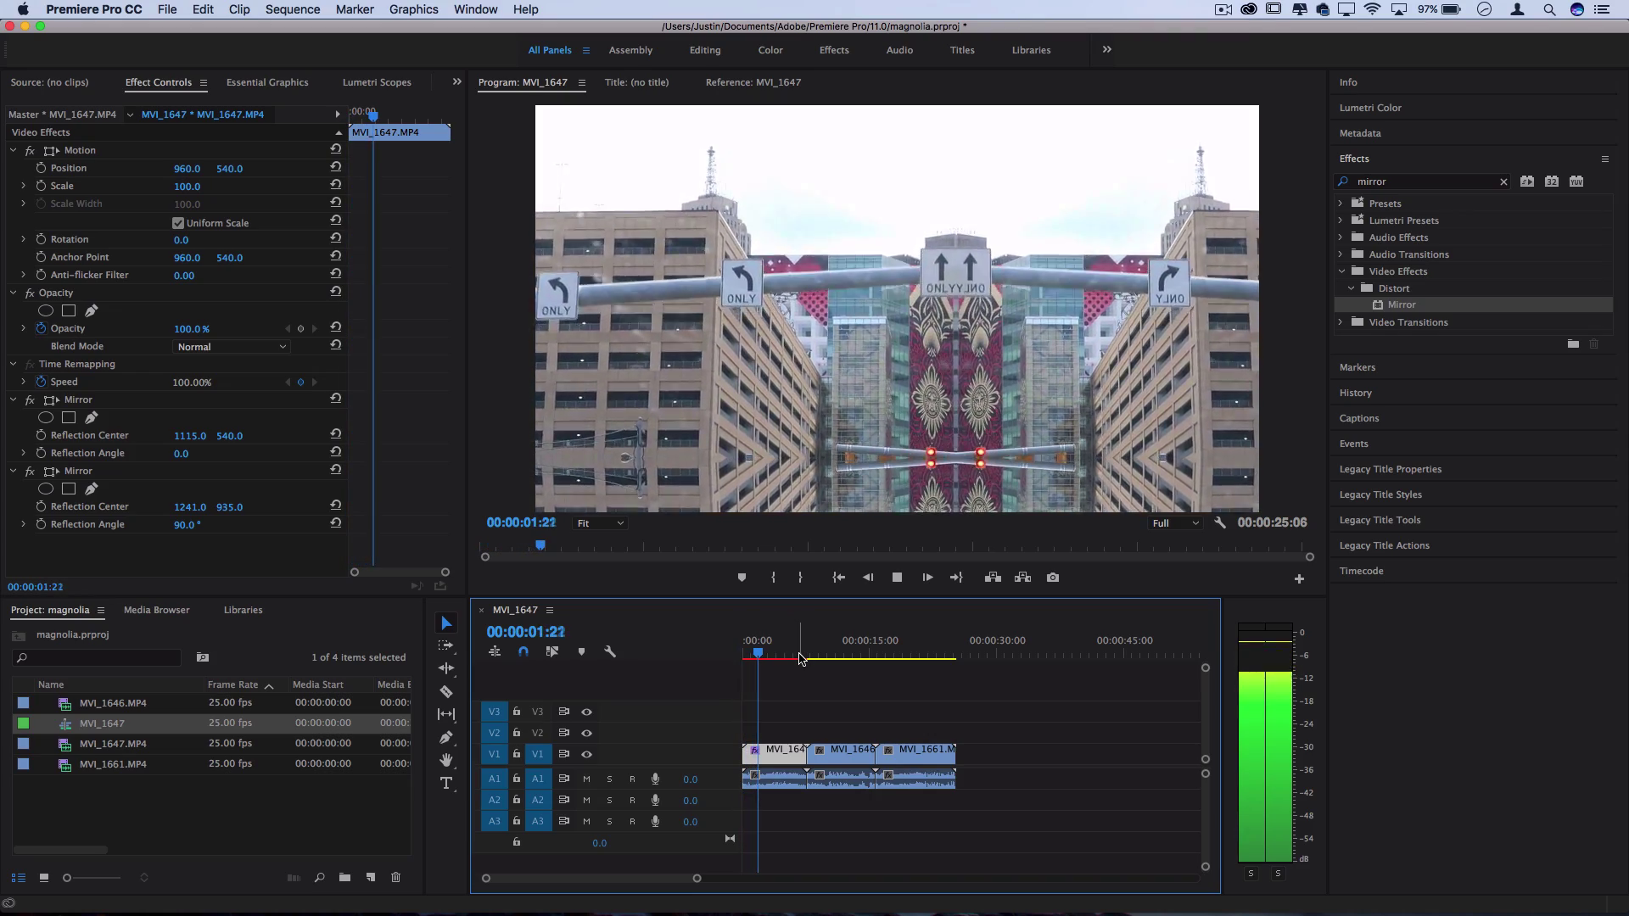
{"action": "key", "text": "XF86AudioMute"}
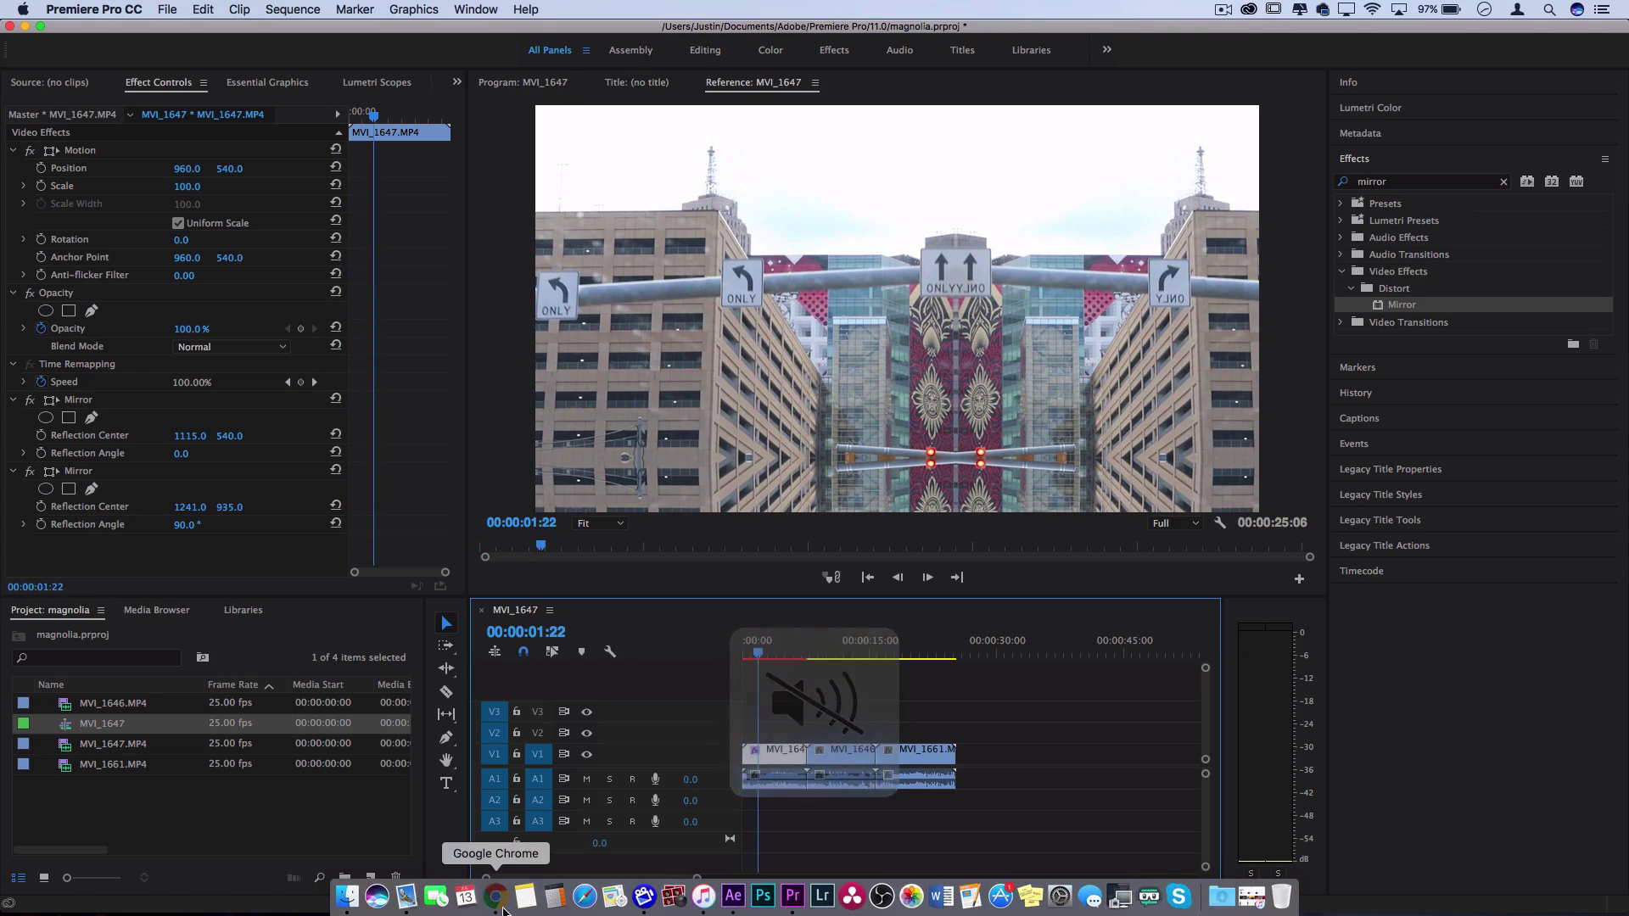
{"action": "left_click", "coordinate": [520, 886]}
{"action": "left_click", "coordinate": [132, 835]}
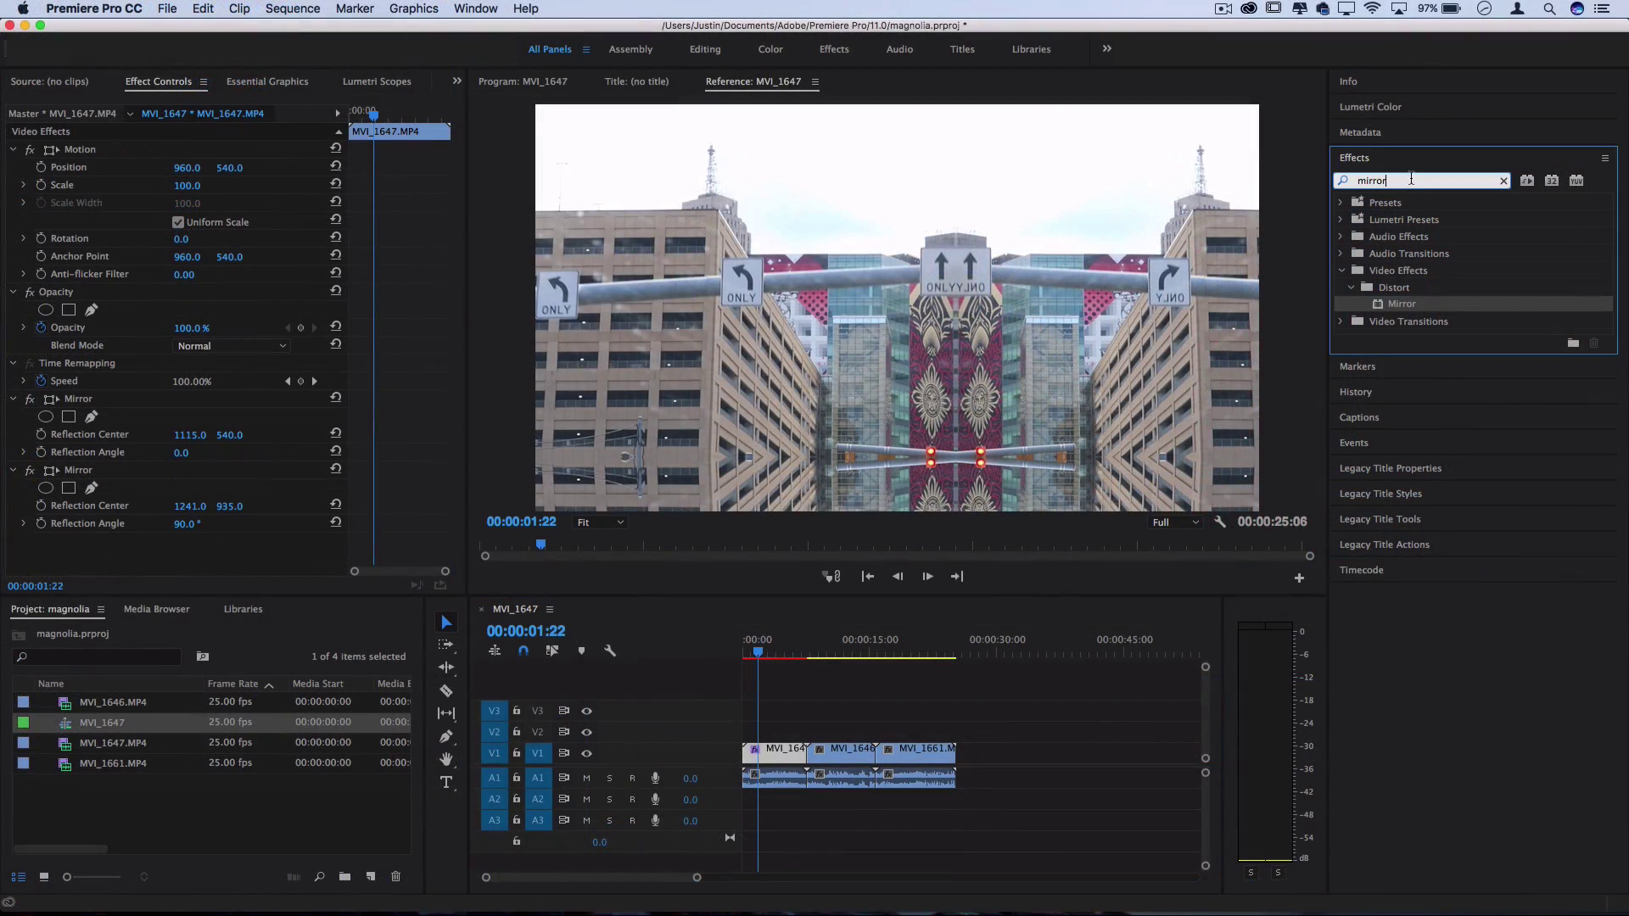
Step: Find the Wave Warp effect among the Distort video effects and apply it to the first clip on V1
{"action": "double_click", "coordinate": [1410, 178]}
{"action": "type", "text": "wave"}
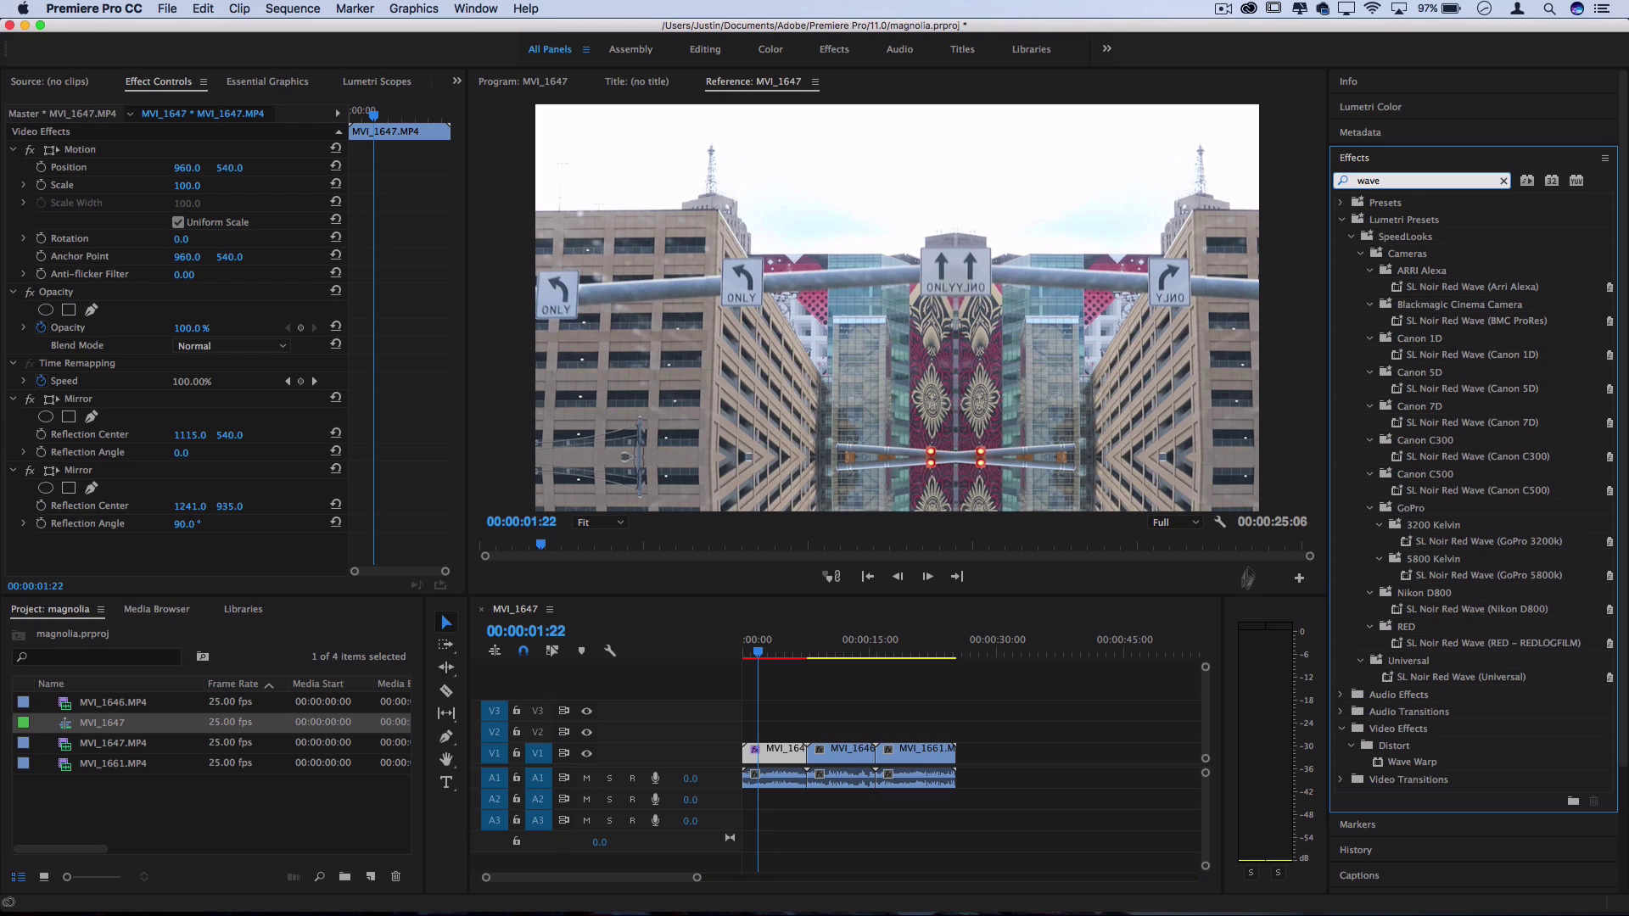
{"action": "left_click", "coordinate": [1503, 181]}
{"action": "left_click", "coordinate": [1342, 271]}
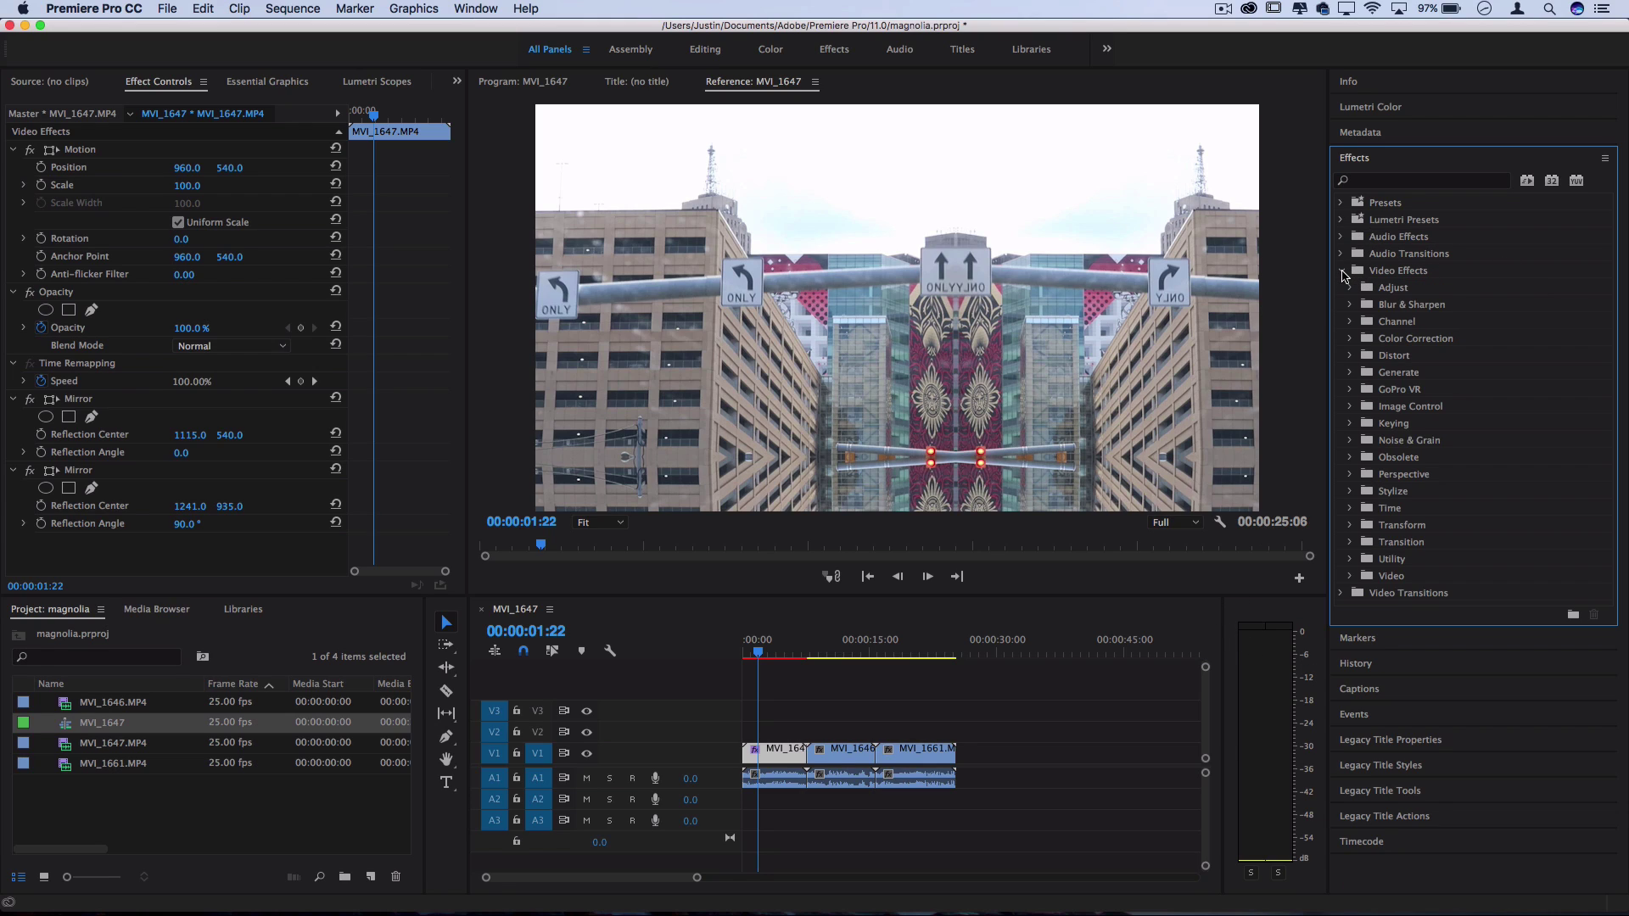
{"action": "left_click", "coordinate": [1349, 356]}
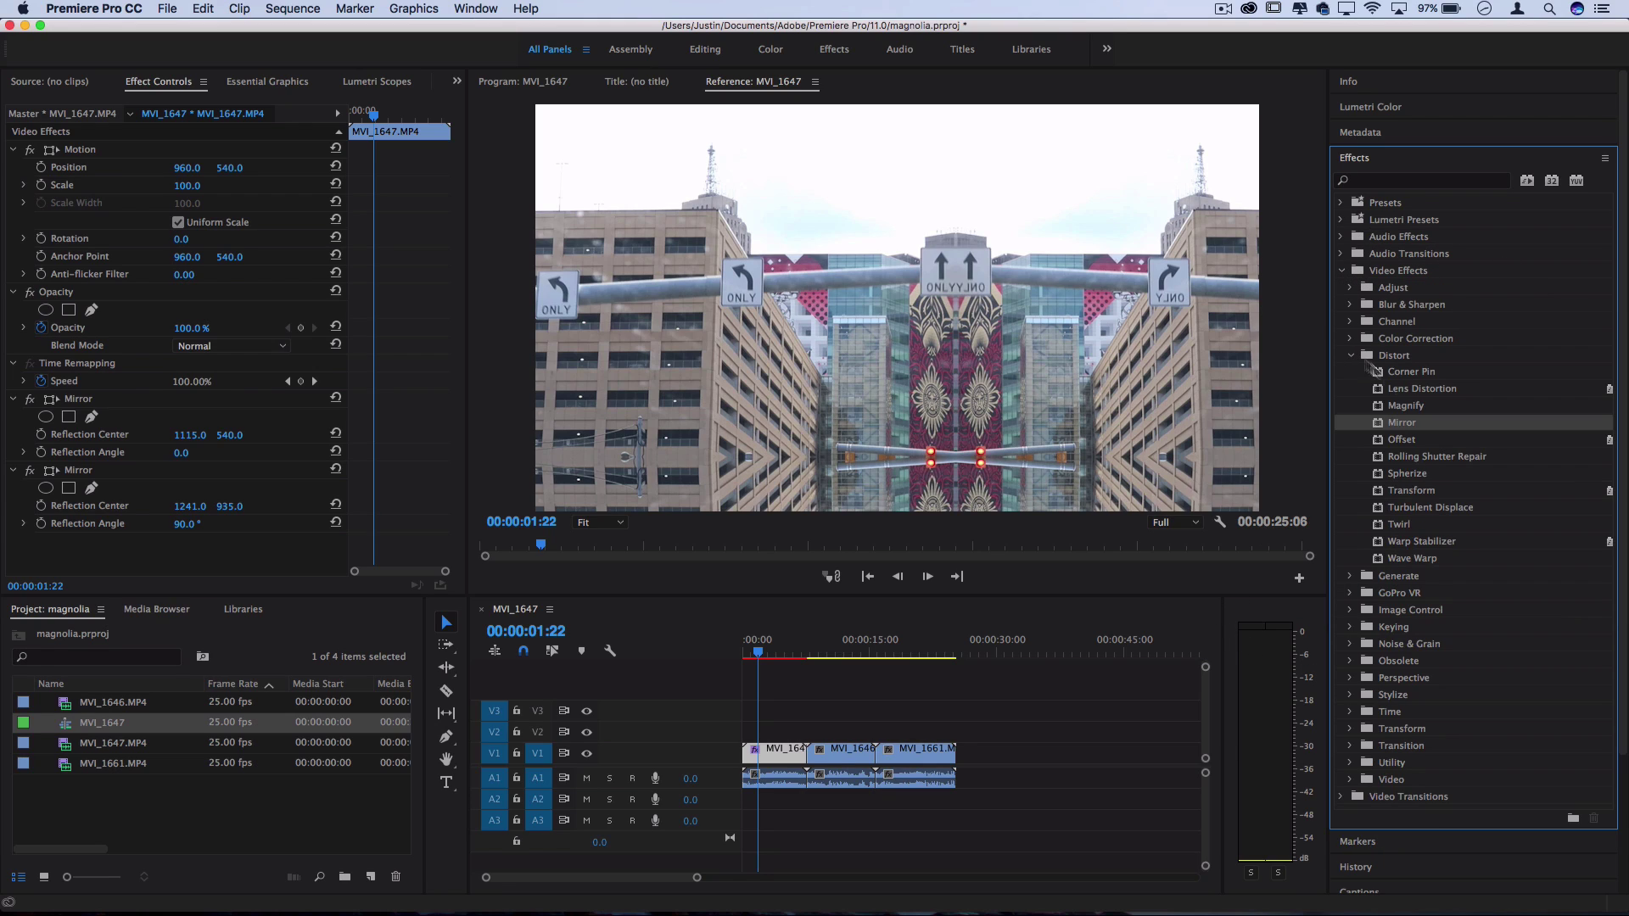
{"action": "left_click", "coordinate": [1412, 494]}
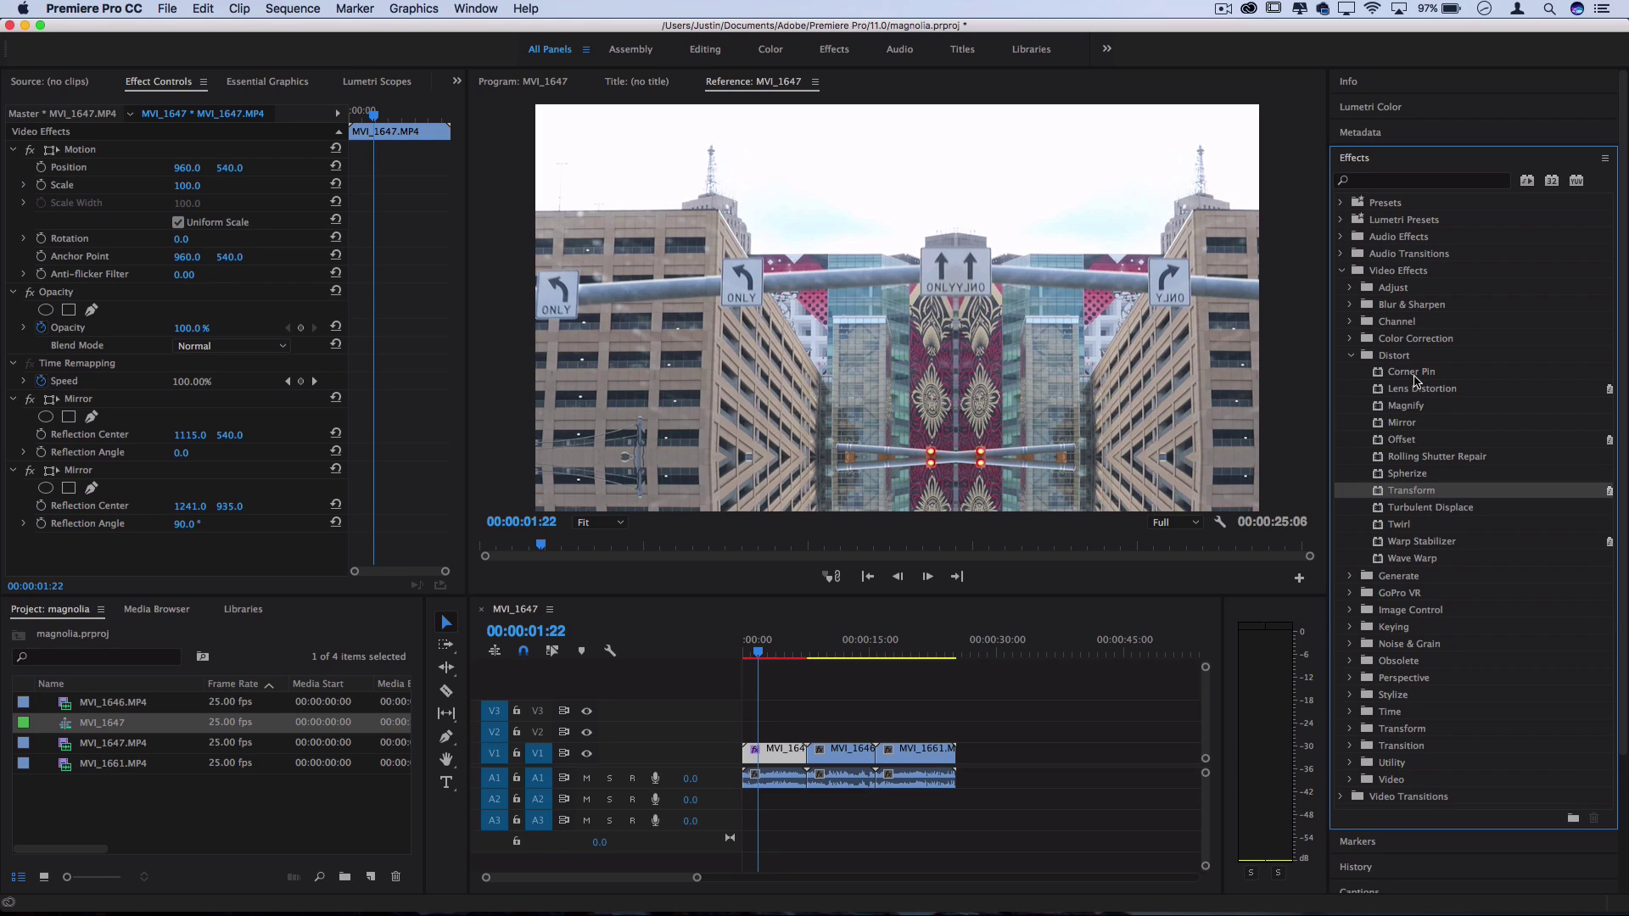
{"action": "left_click_drag", "start_coordinate": [1432, 557], "coordinate": [777, 760]}
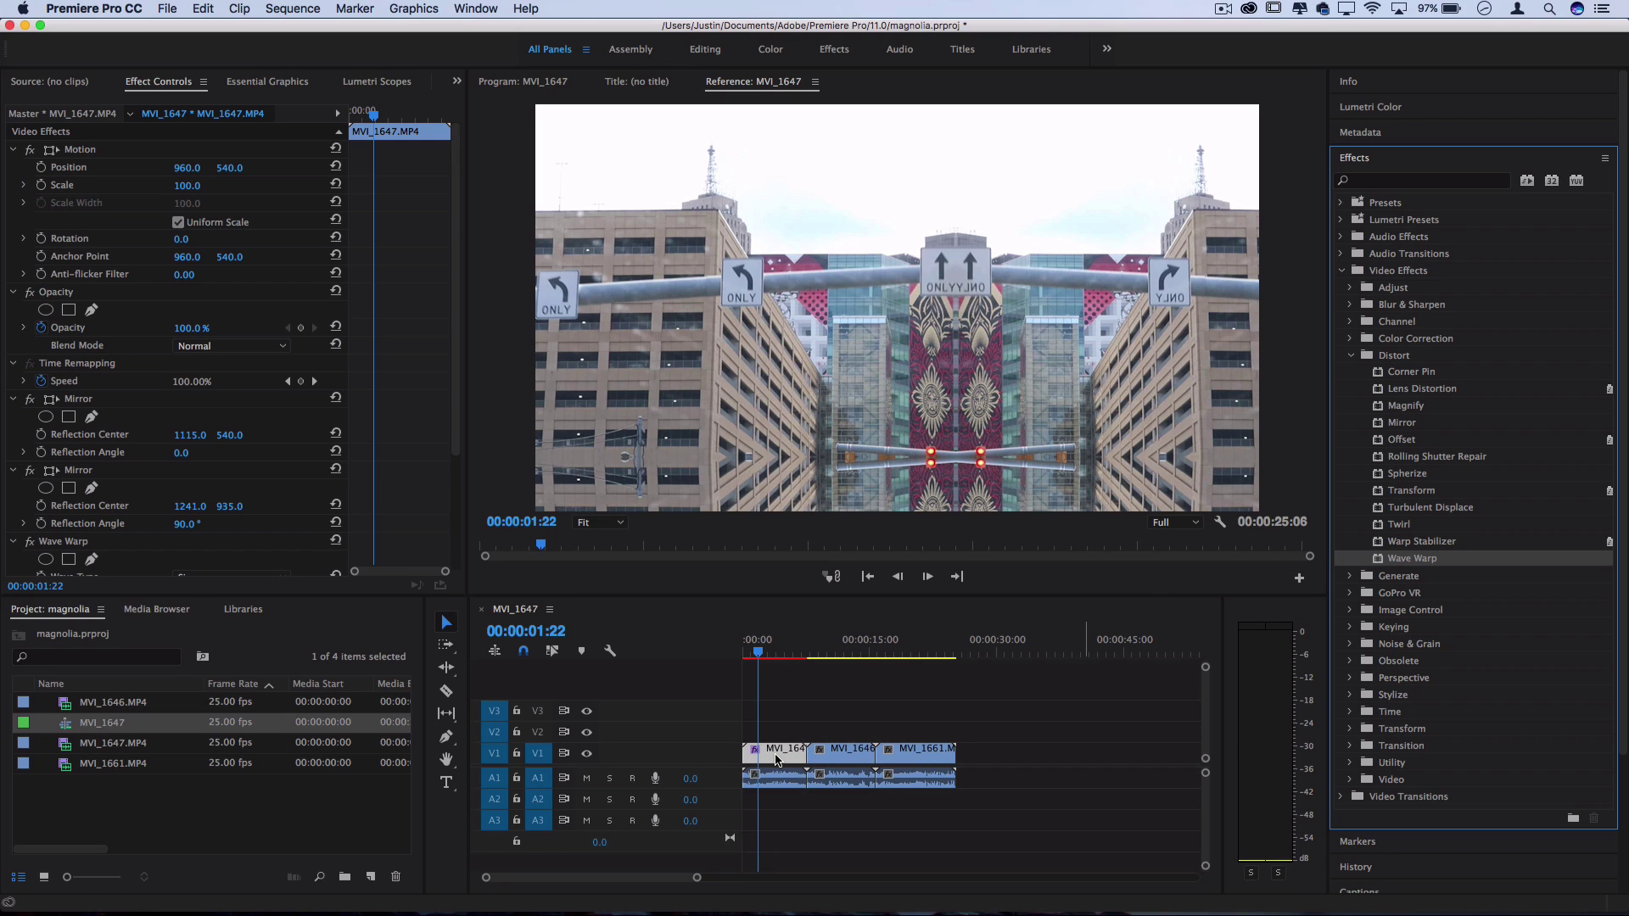
Step: Set the Wave Warp's wave height to 208 and wave width to 483, with pinning on All Edges
{"action": "left_click_drag", "start_coordinate": [456, 416], "coordinate": [461, 602]}
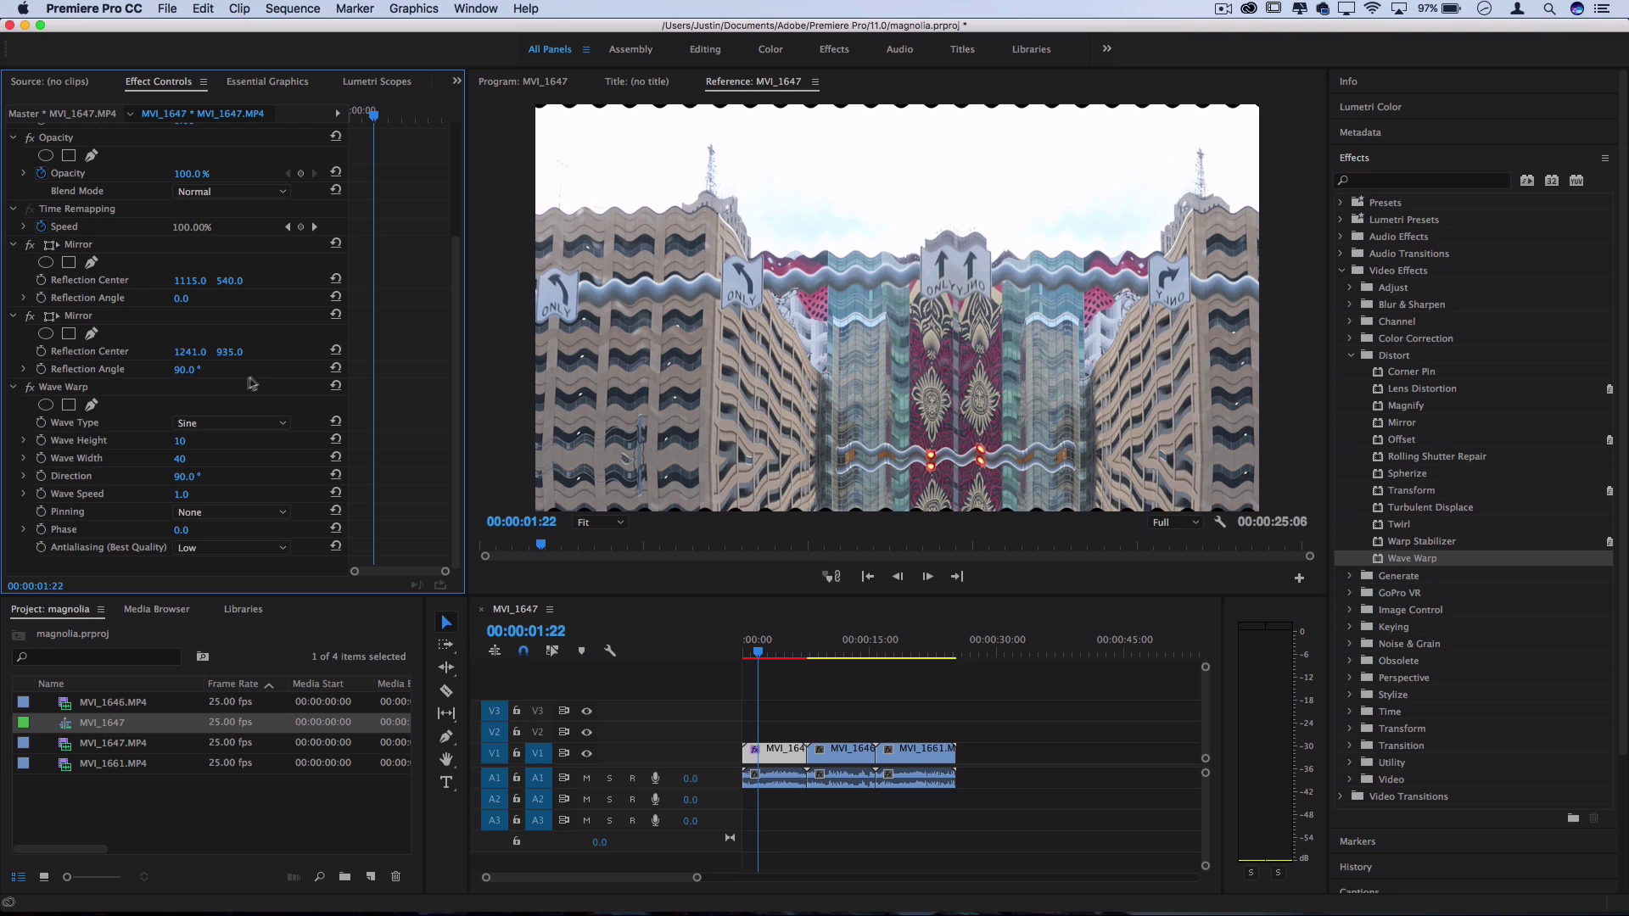
{"action": "left_click_drag", "start_coordinate": [182, 459], "coordinate": [195, 442]}
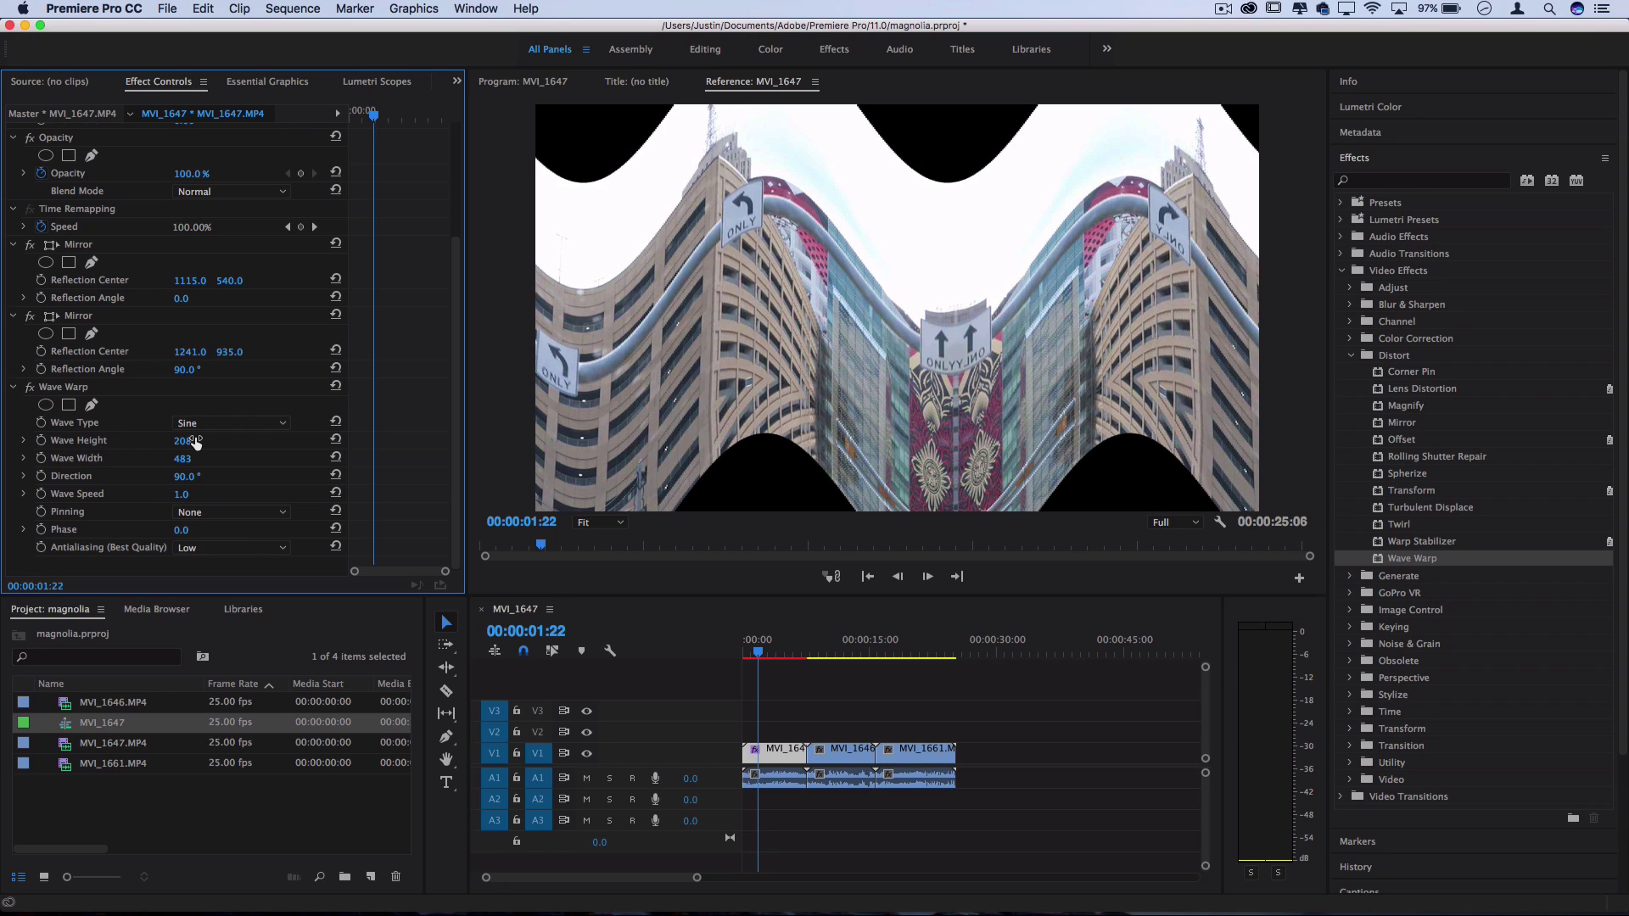
{"action": "left_click", "coordinate": [214, 513]}
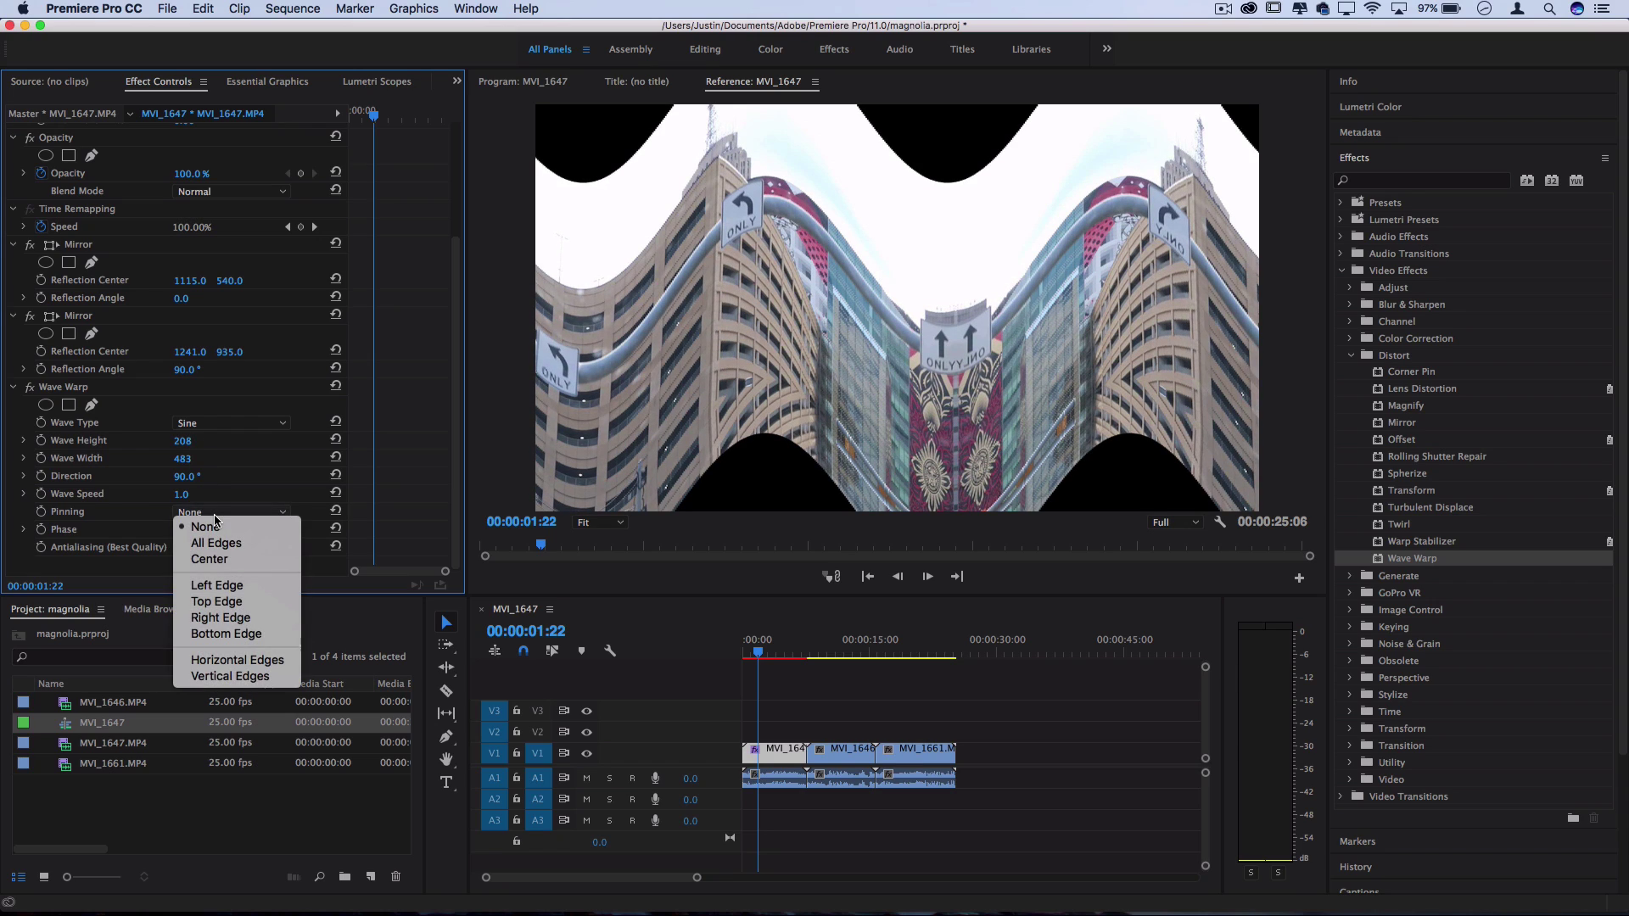
{"action": "left_click", "coordinate": [214, 543]}
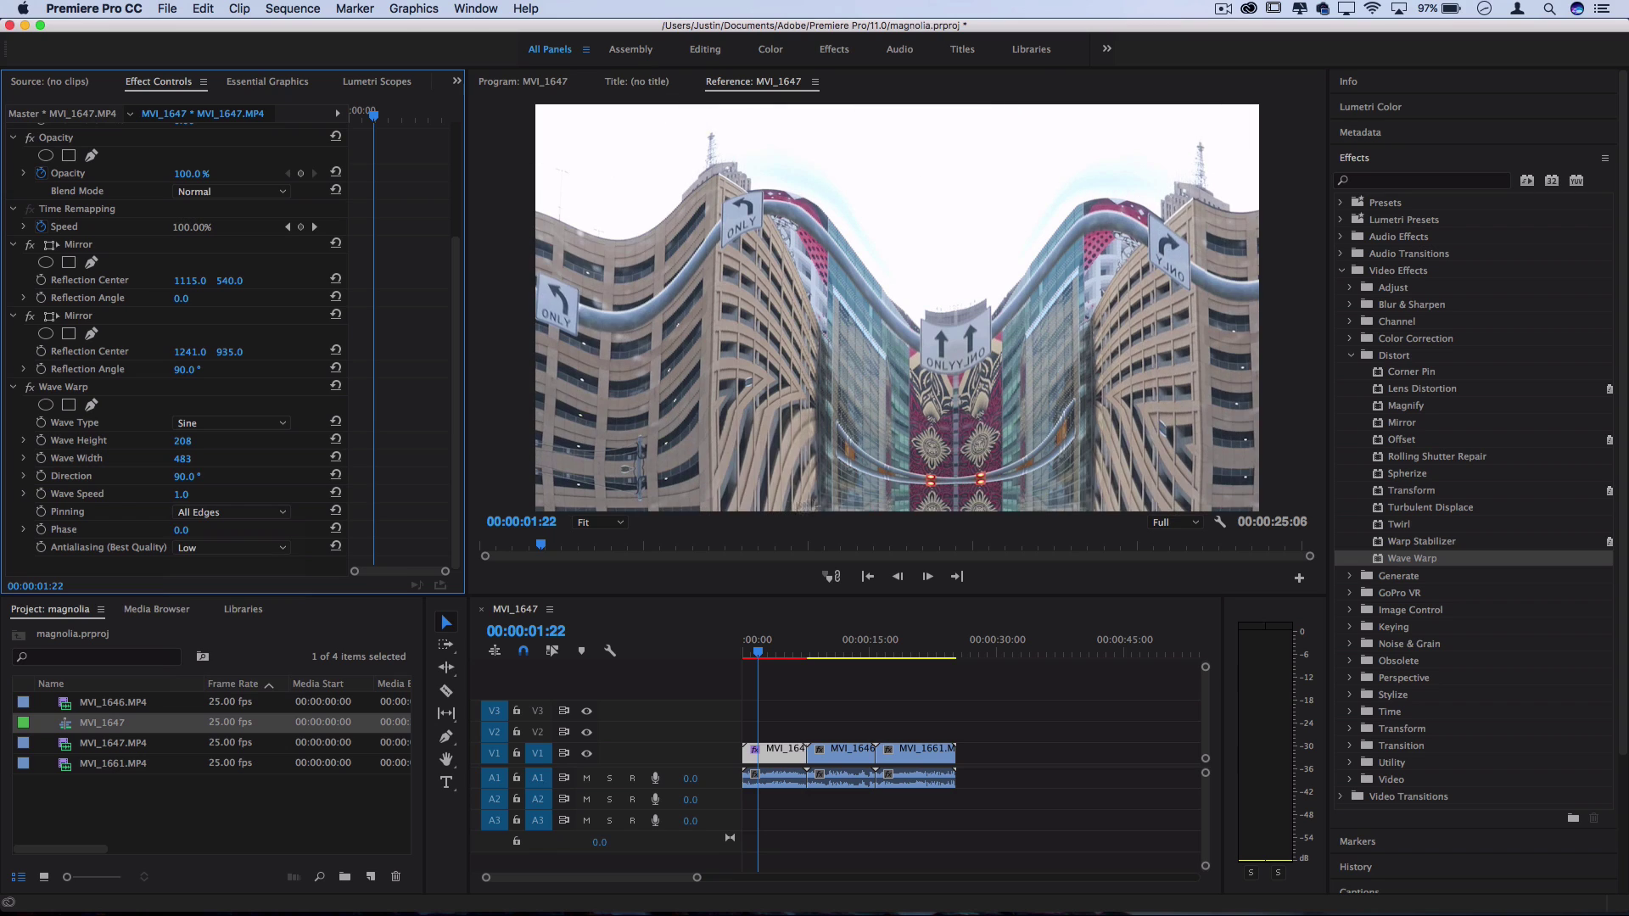
Step: Set the Wave Warp's wave speed to 0.1 and preview the clip from the sequence start
{"action": "key", "text": "space"}
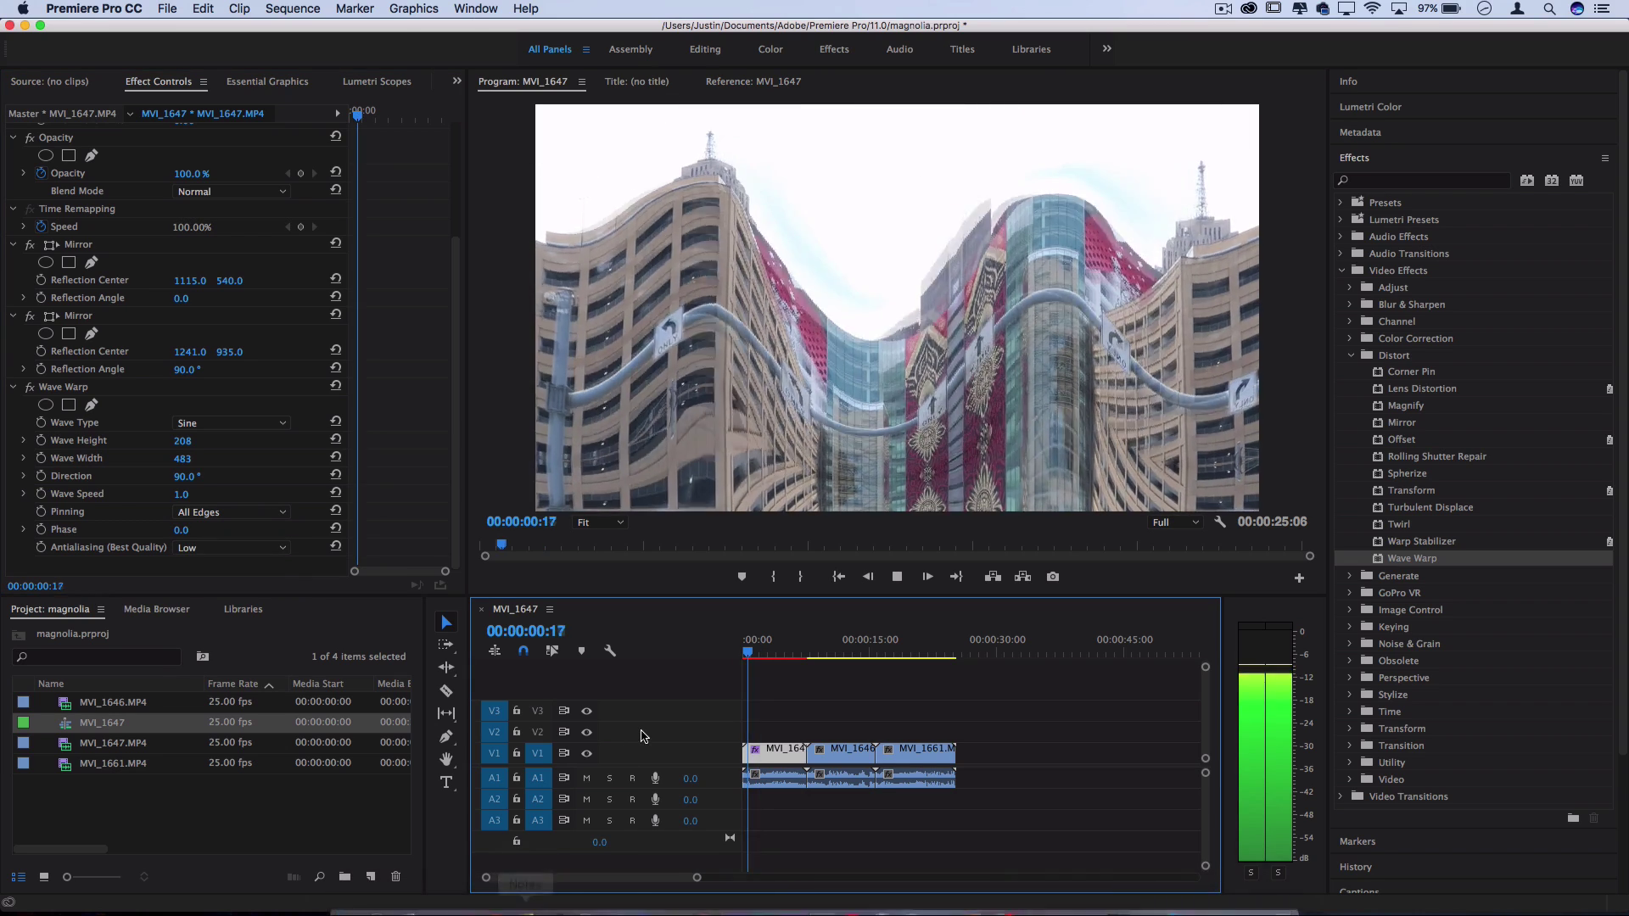
{"action": "key", "text": "space"}
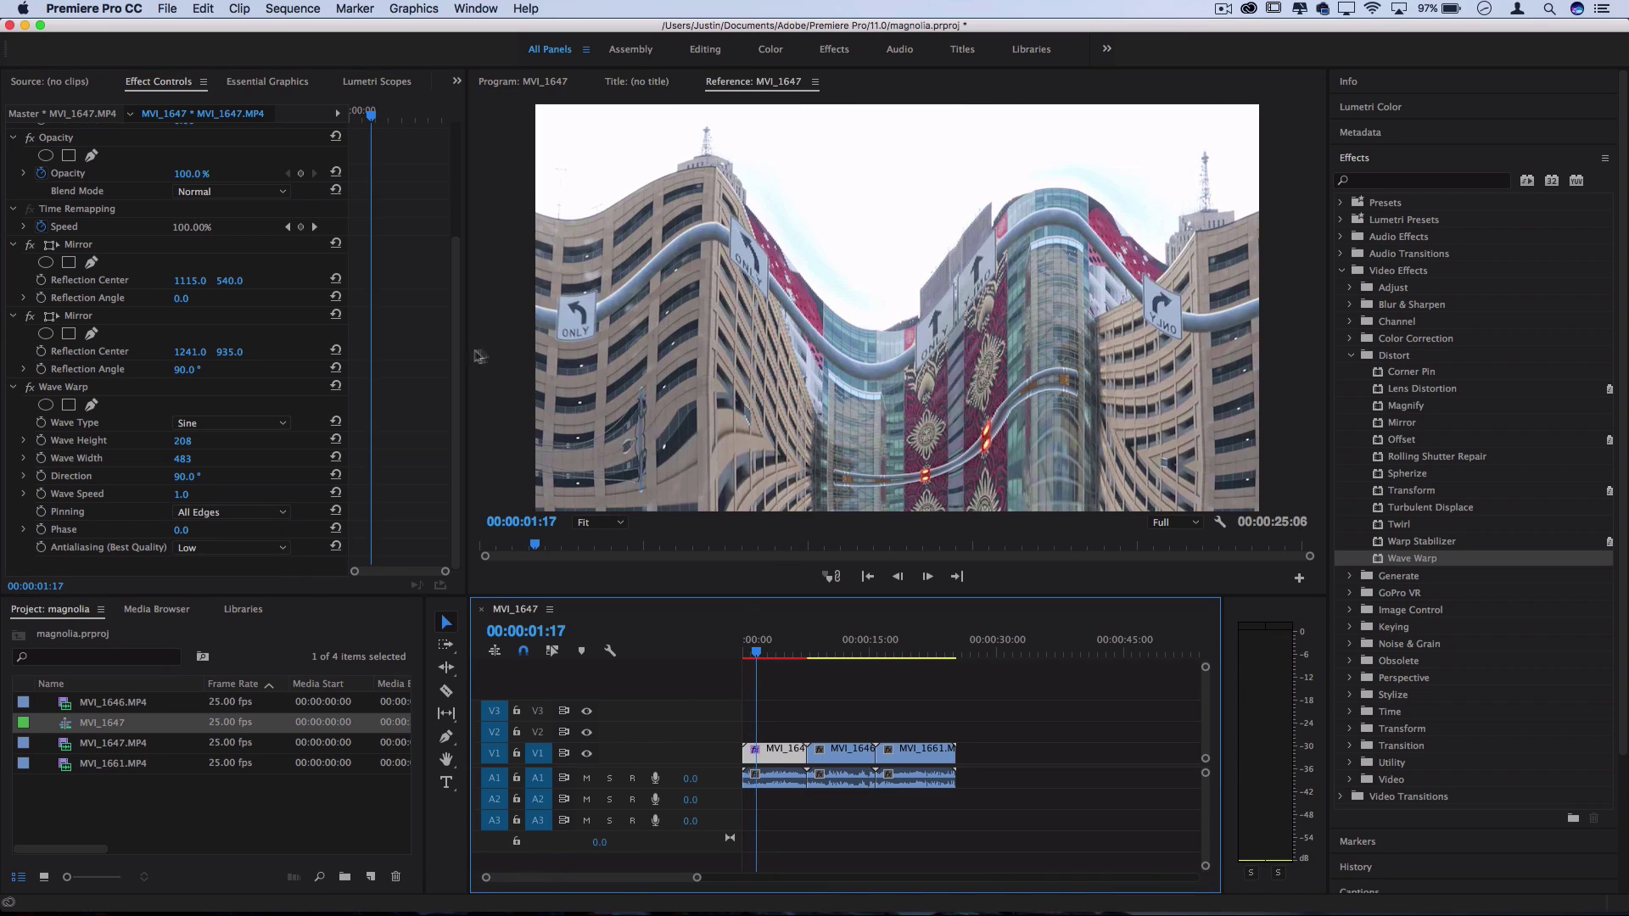
{"action": "left_click", "coordinate": [185, 494]}
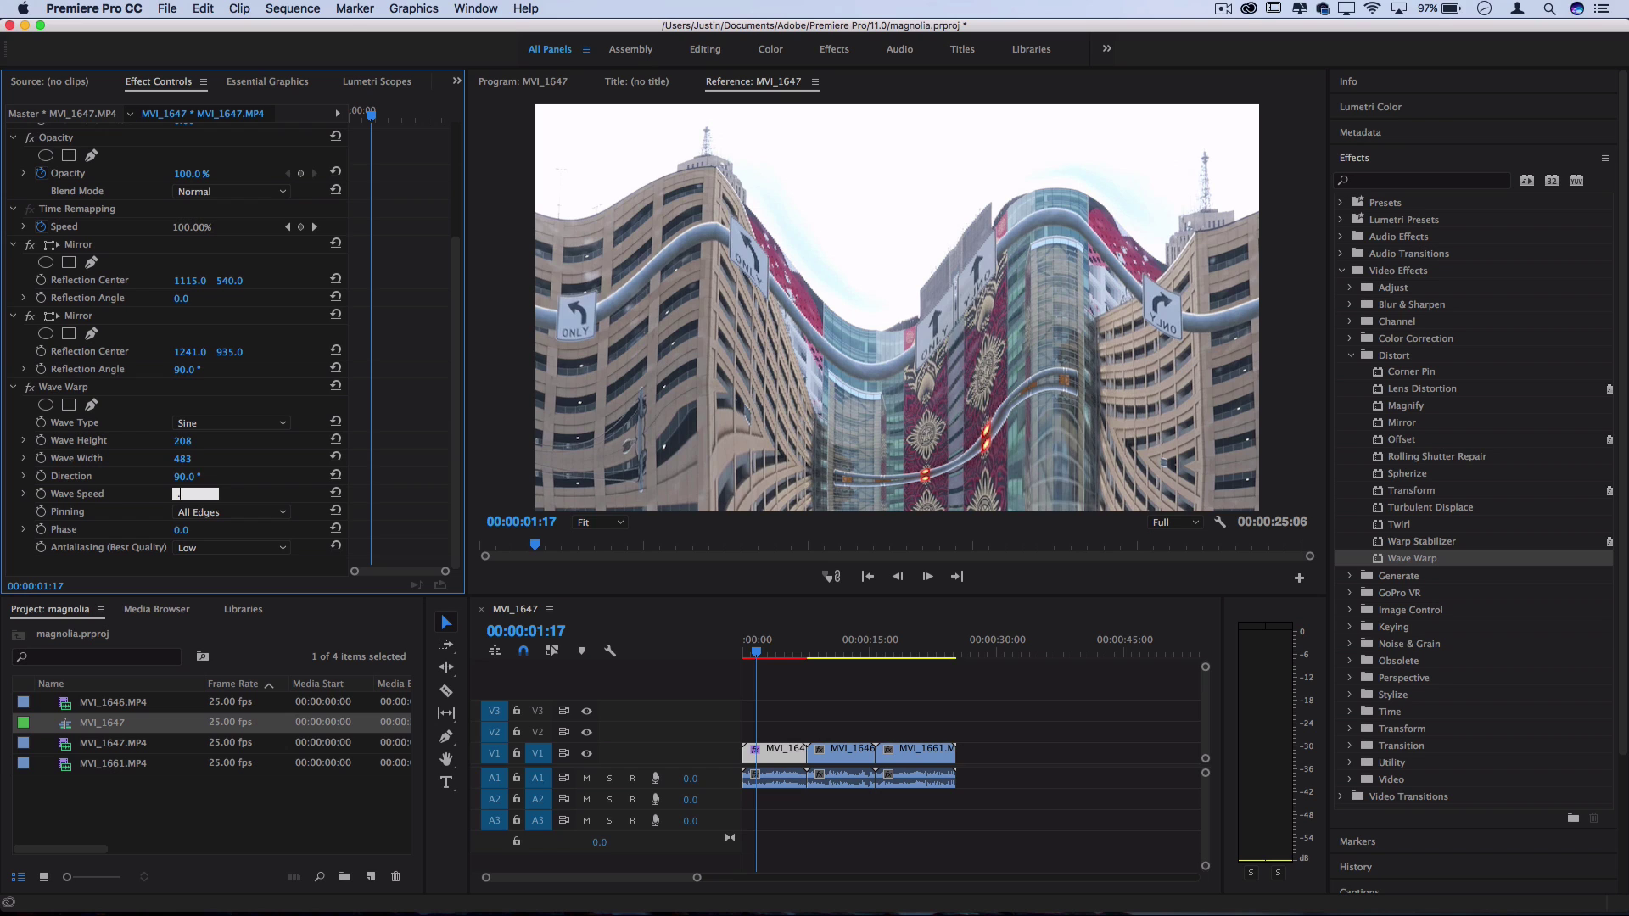
{"action": "type", "text": ".1"}
{"action": "key", "text": "Return"}
{"action": "left_click", "coordinate": [744, 652]}
{"action": "key", "text": "space"}
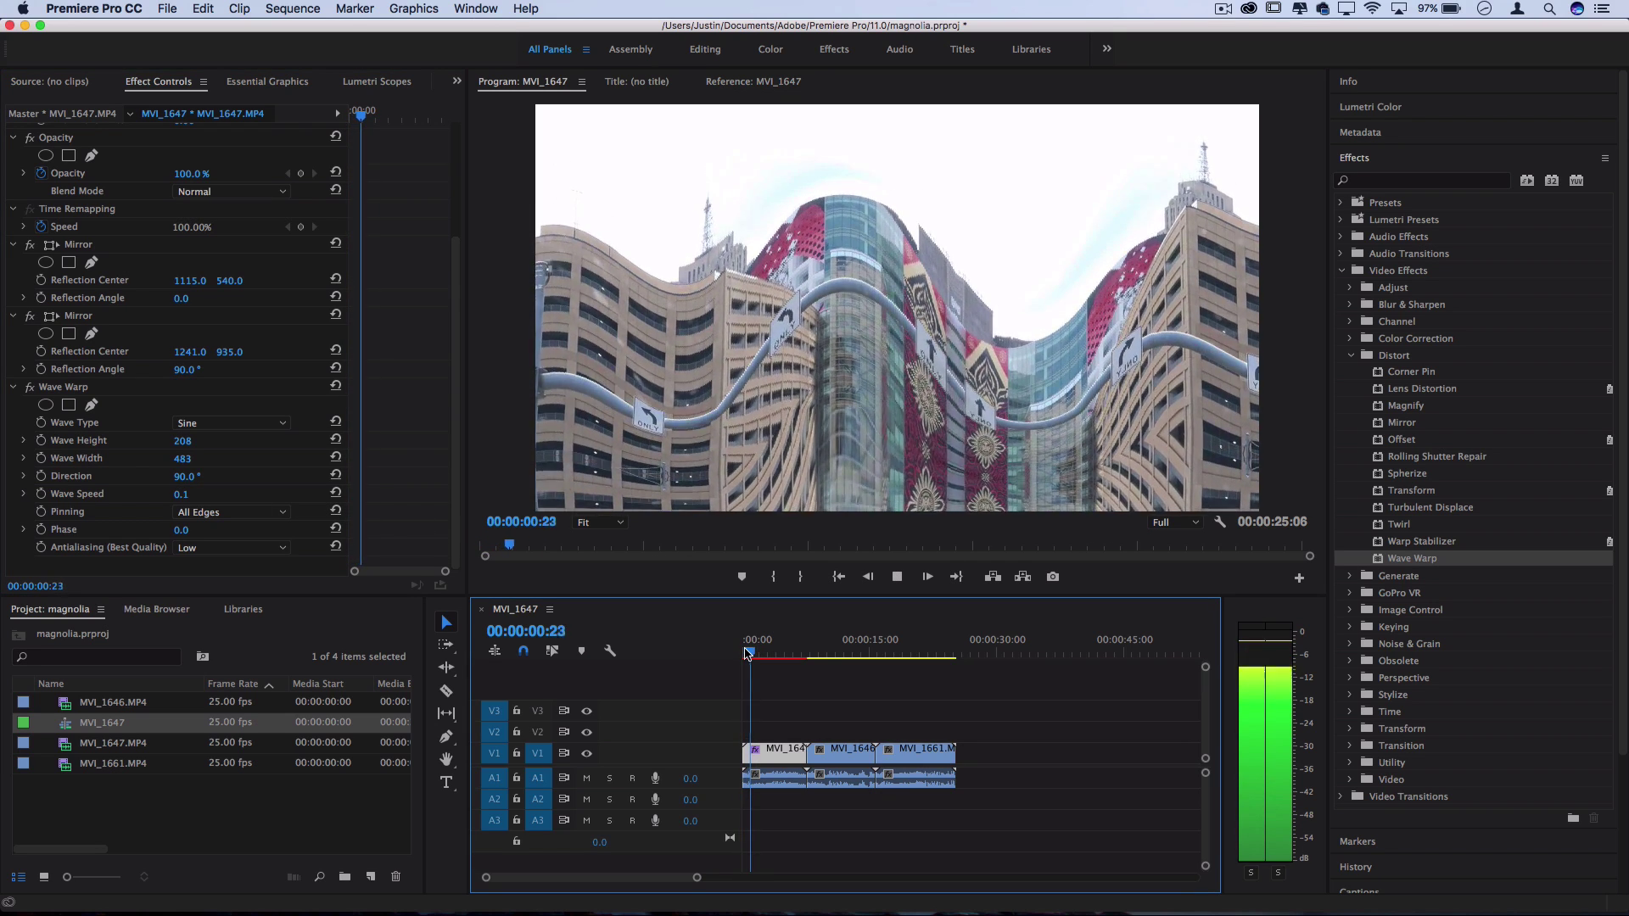
{"action": "key", "text": "space"}
Step: Switch to Google Chrome and replay the reference video's distorted silhouette and butterfly shots around 0:06
{"action": "mouse_move", "coordinate": [436, 891]}
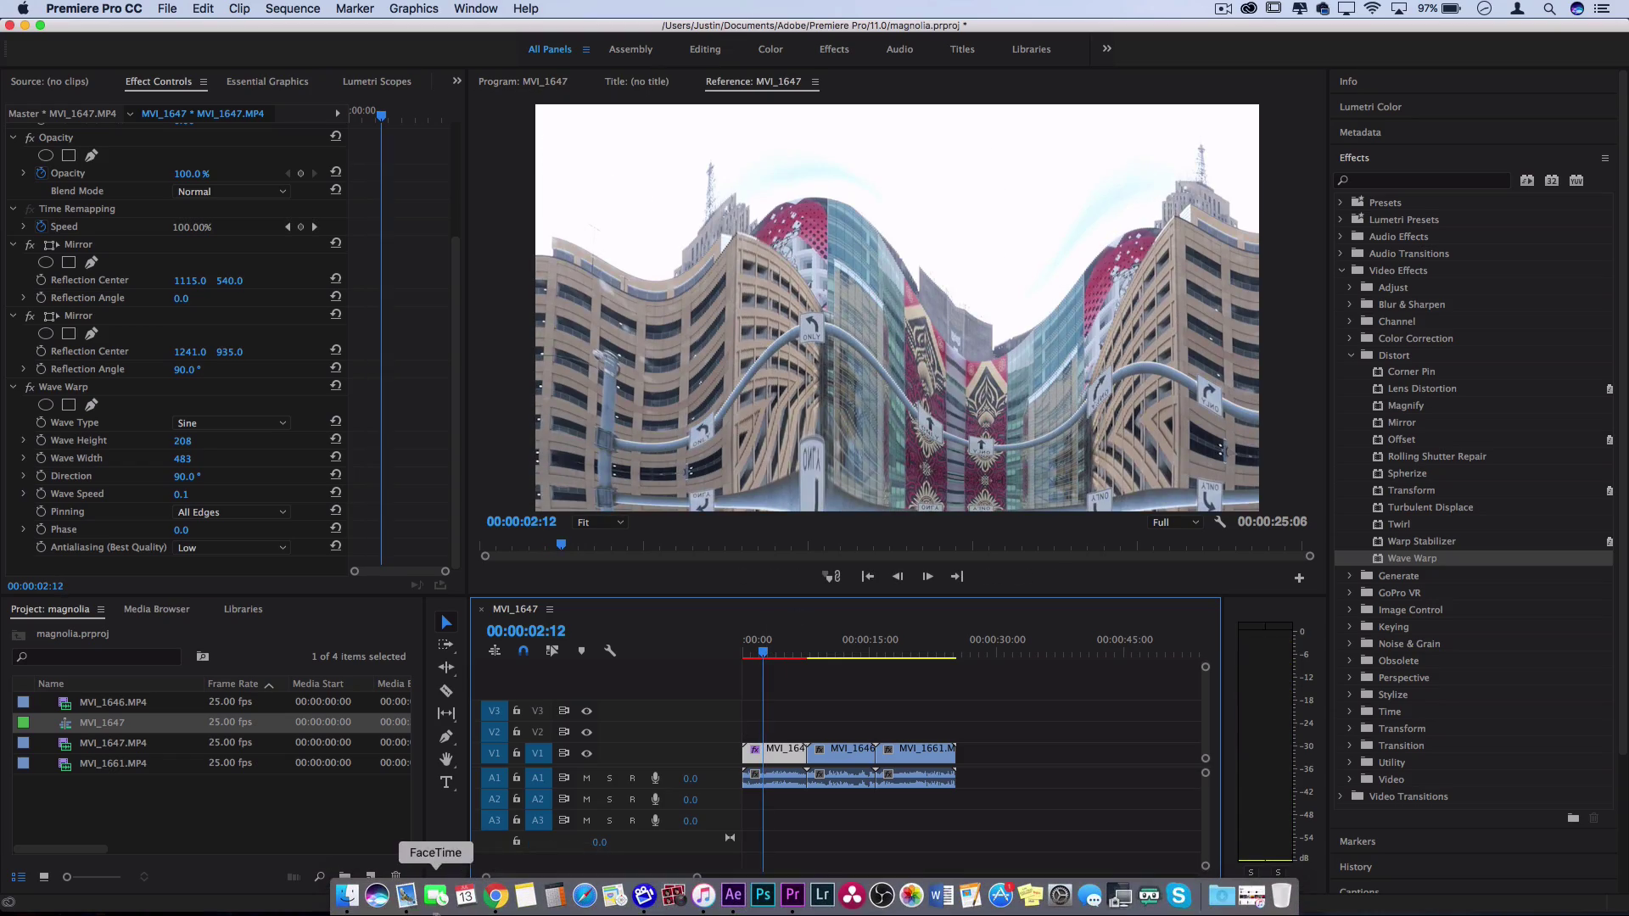
{"action": "left_click", "coordinate": [496, 898]}
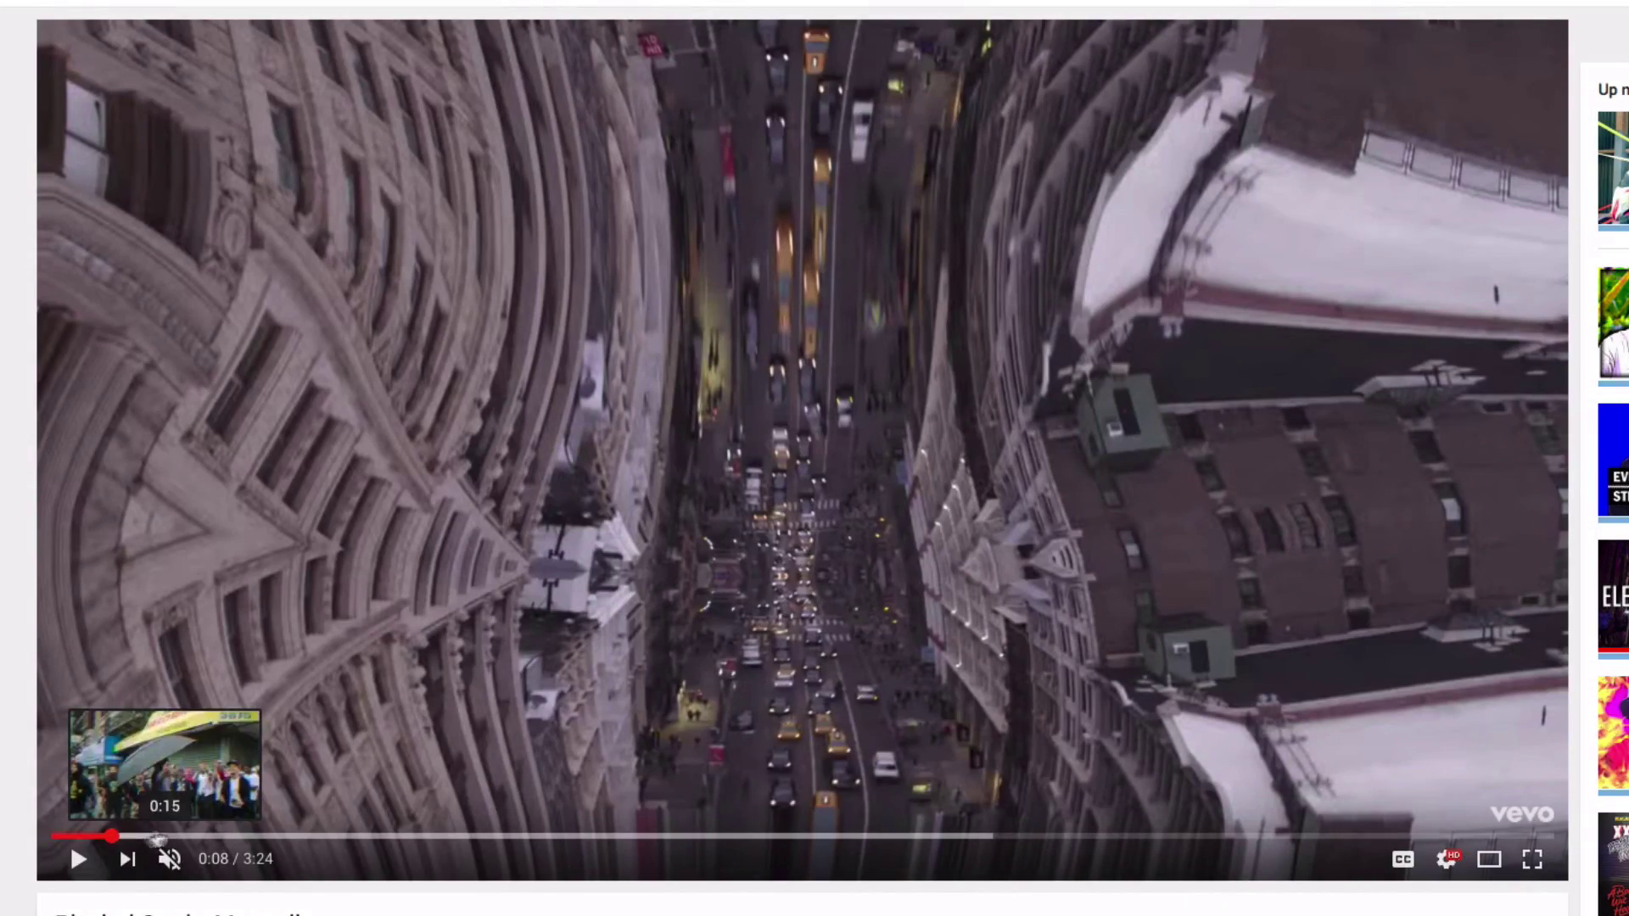
{"action": "left_click", "coordinate": [75, 836]}
{"action": "left_click", "coordinate": [348, 652]}
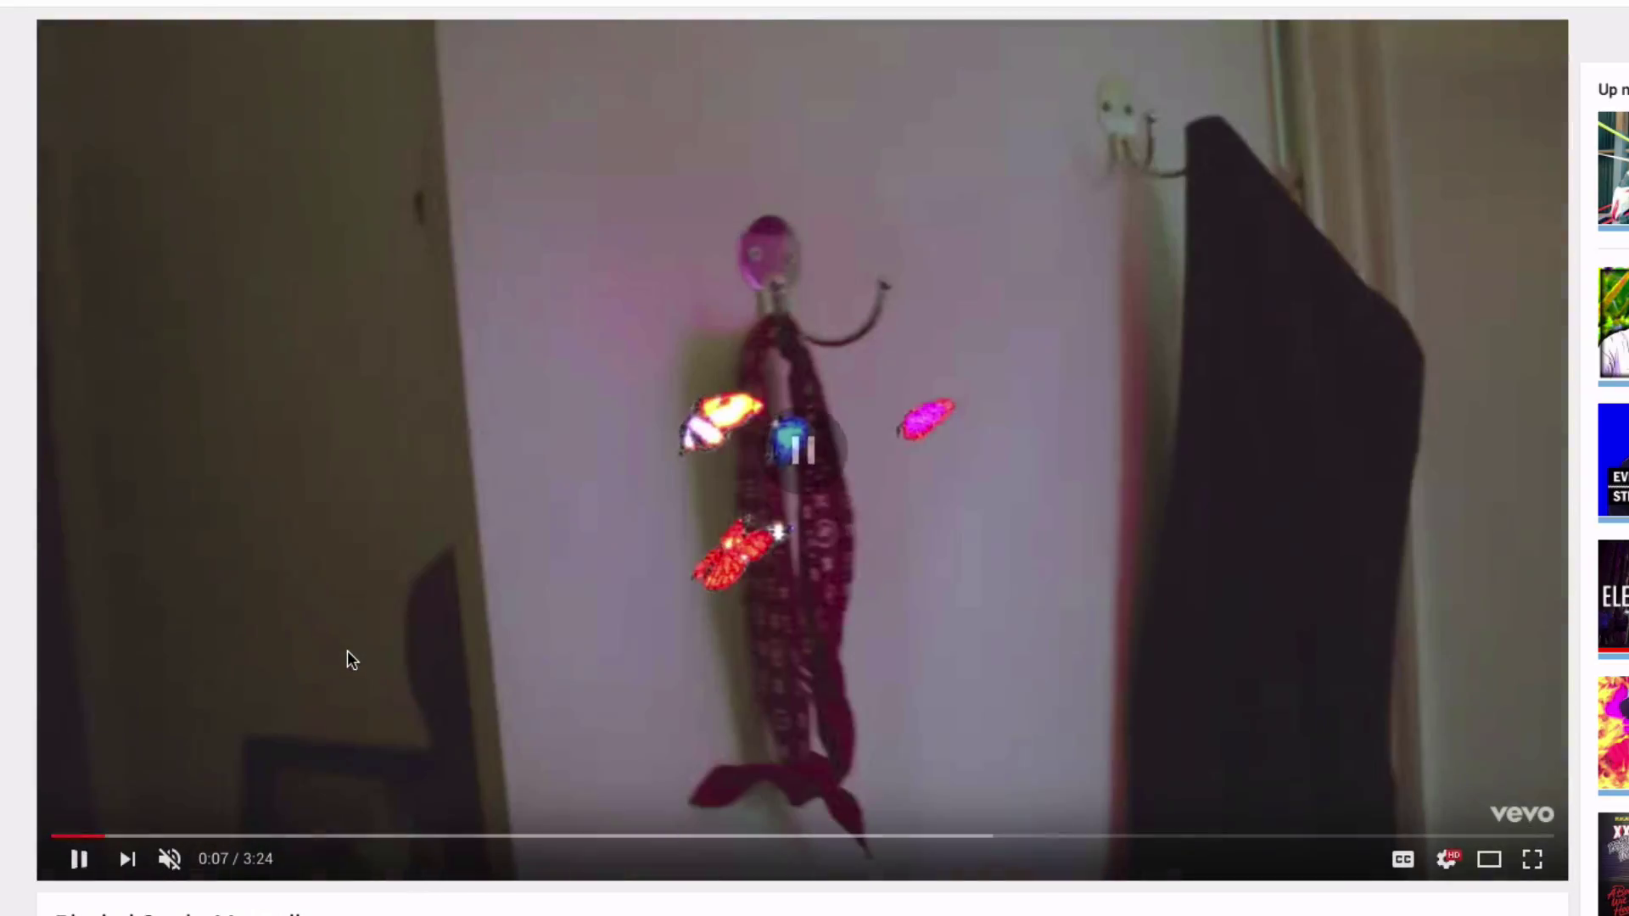
{"action": "left_click", "coordinate": [348, 650]}
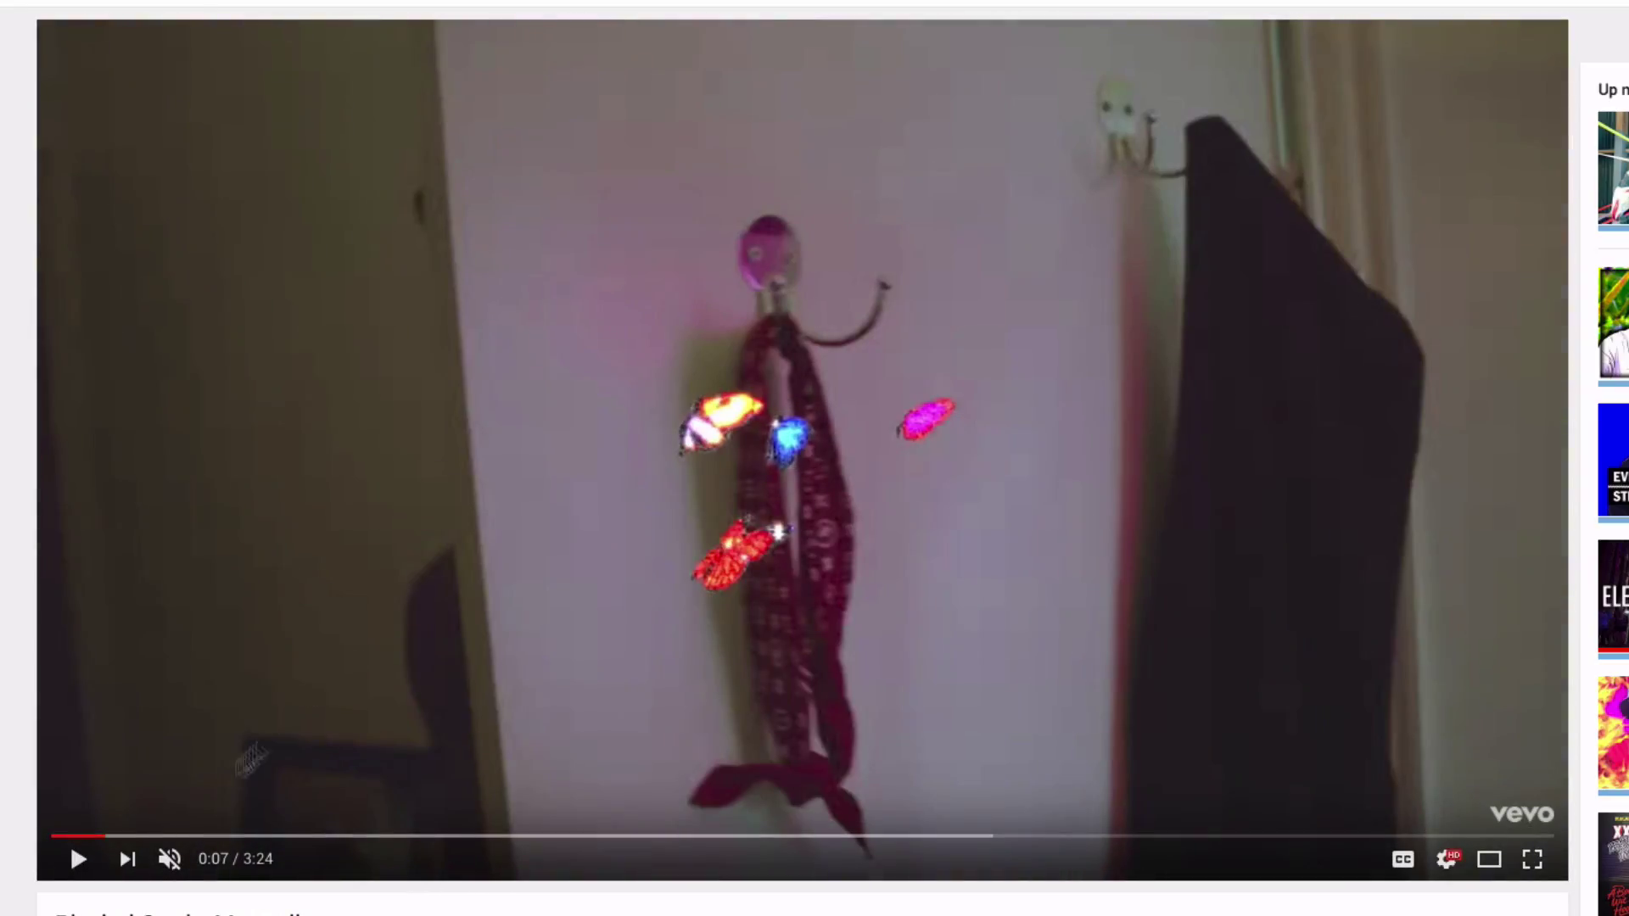
{"action": "left_click", "coordinate": [99, 838]}
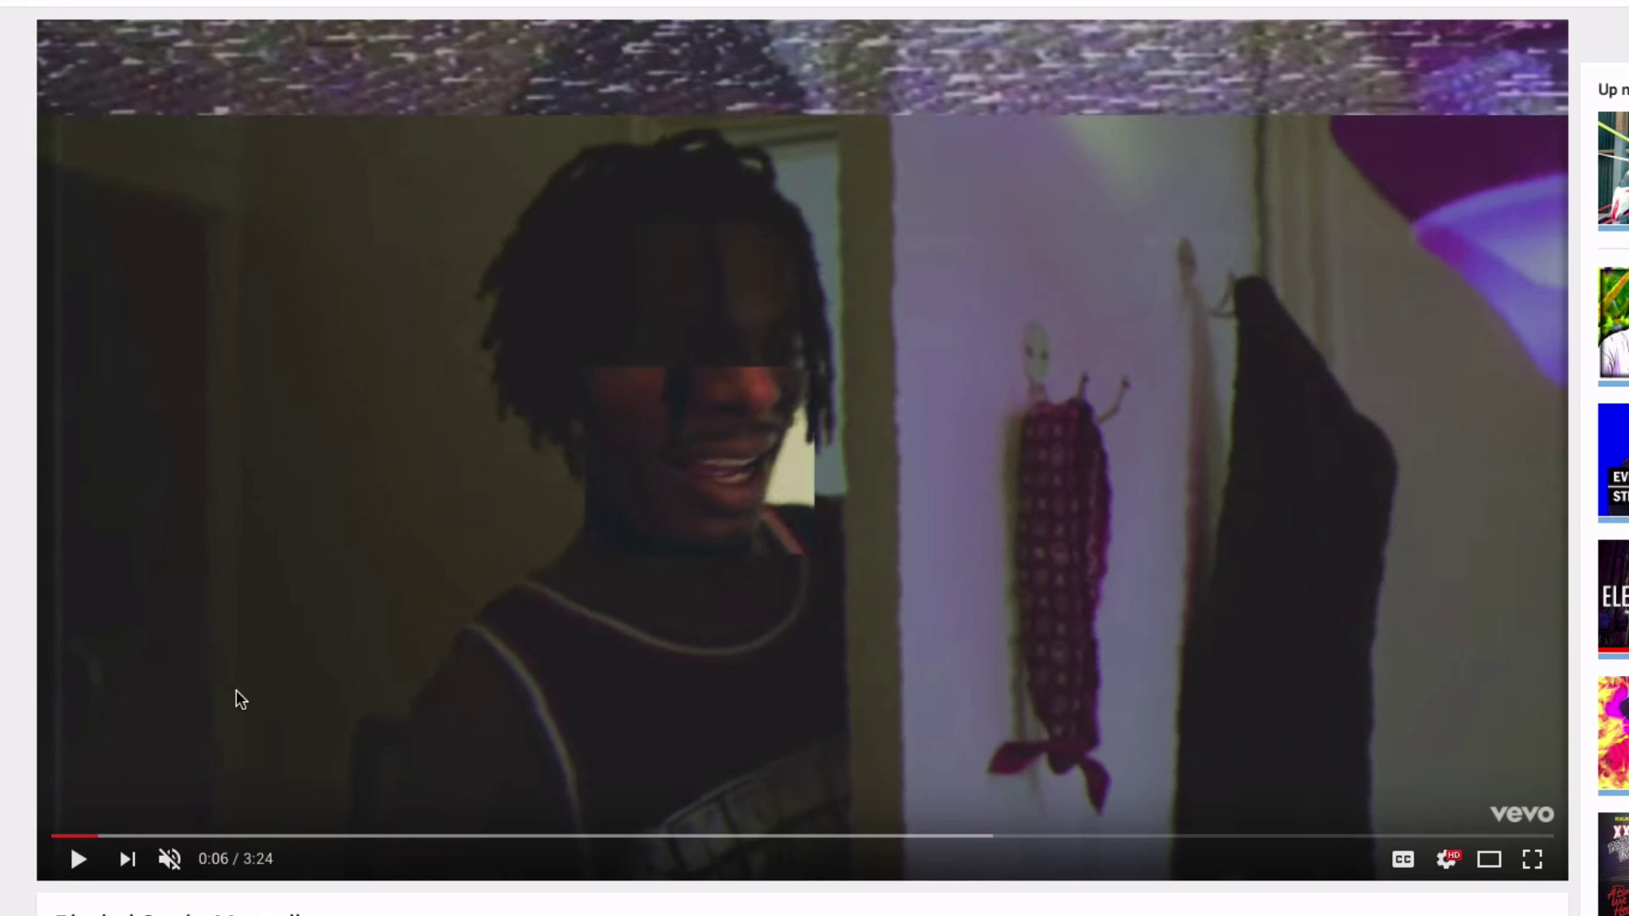
{"action": "left_click", "coordinate": [236, 690]}
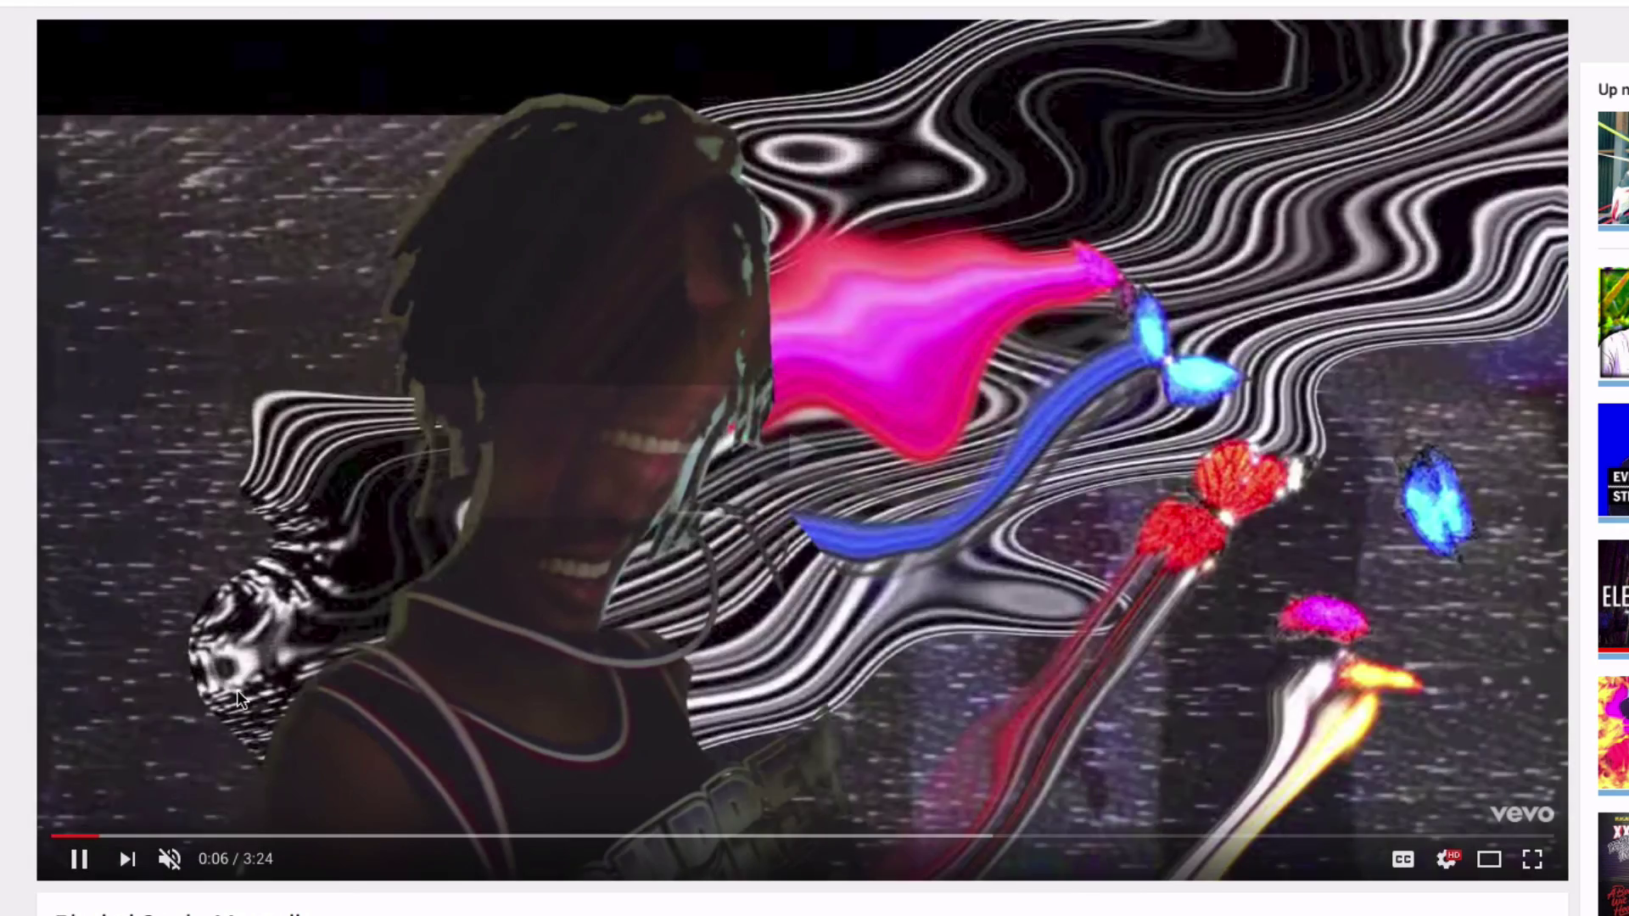
{"action": "left_click", "coordinate": [248, 684]}
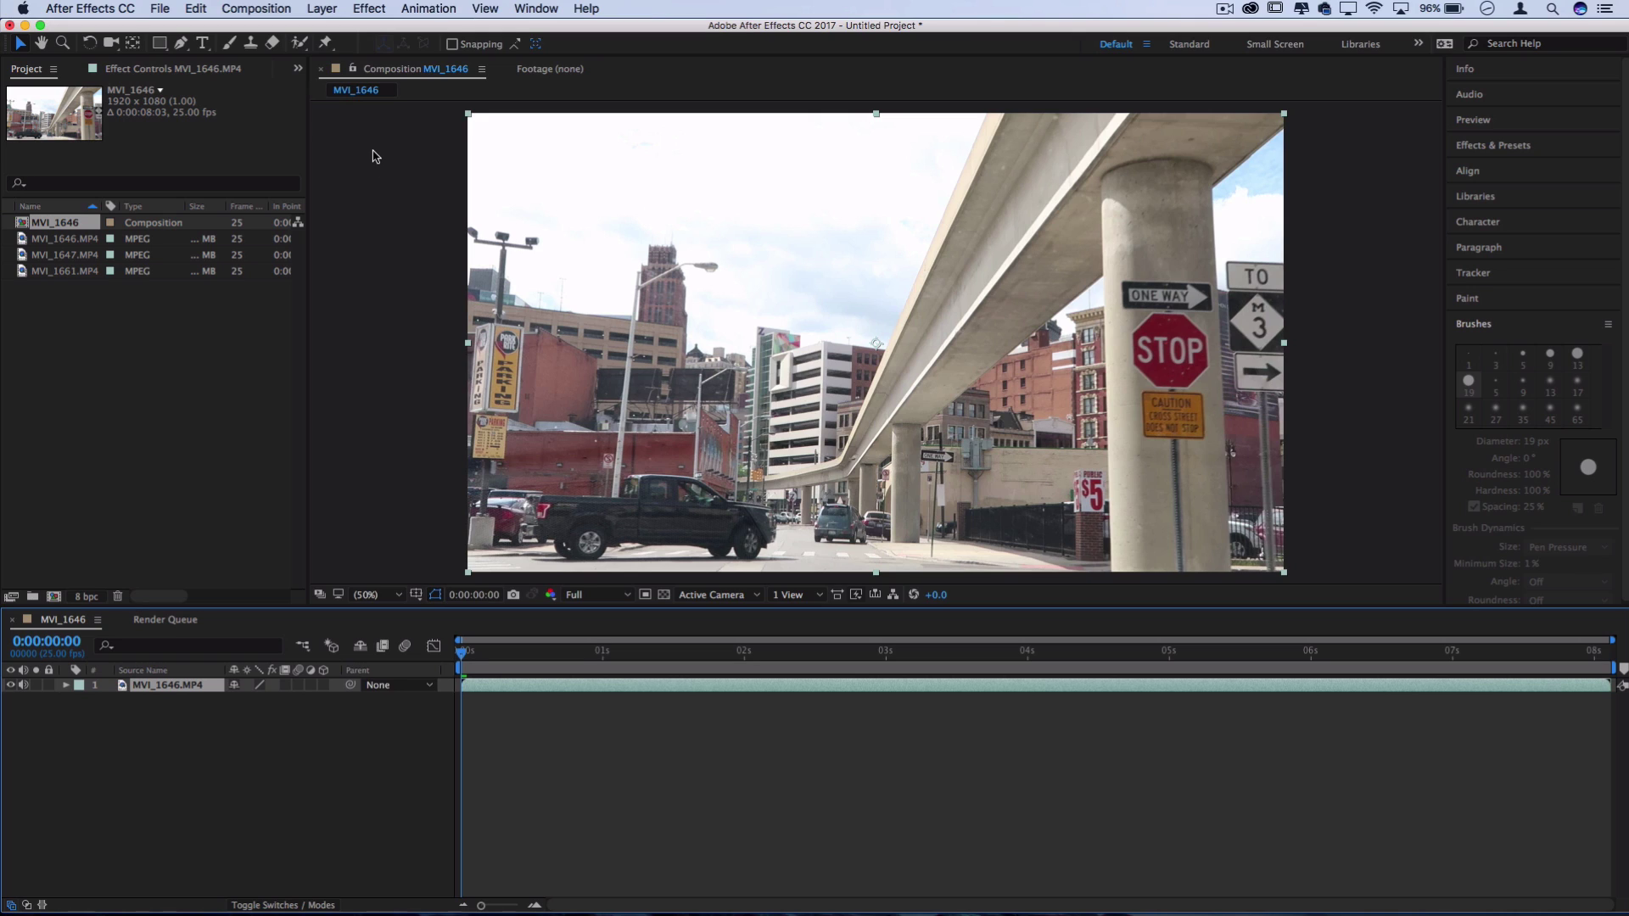
Step: Switch to After Effects and mark the black pickup truck in the MVI_1646.MP4 layer with the Roto Brush
{"action": "left_click", "coordinate": [228, 43]}
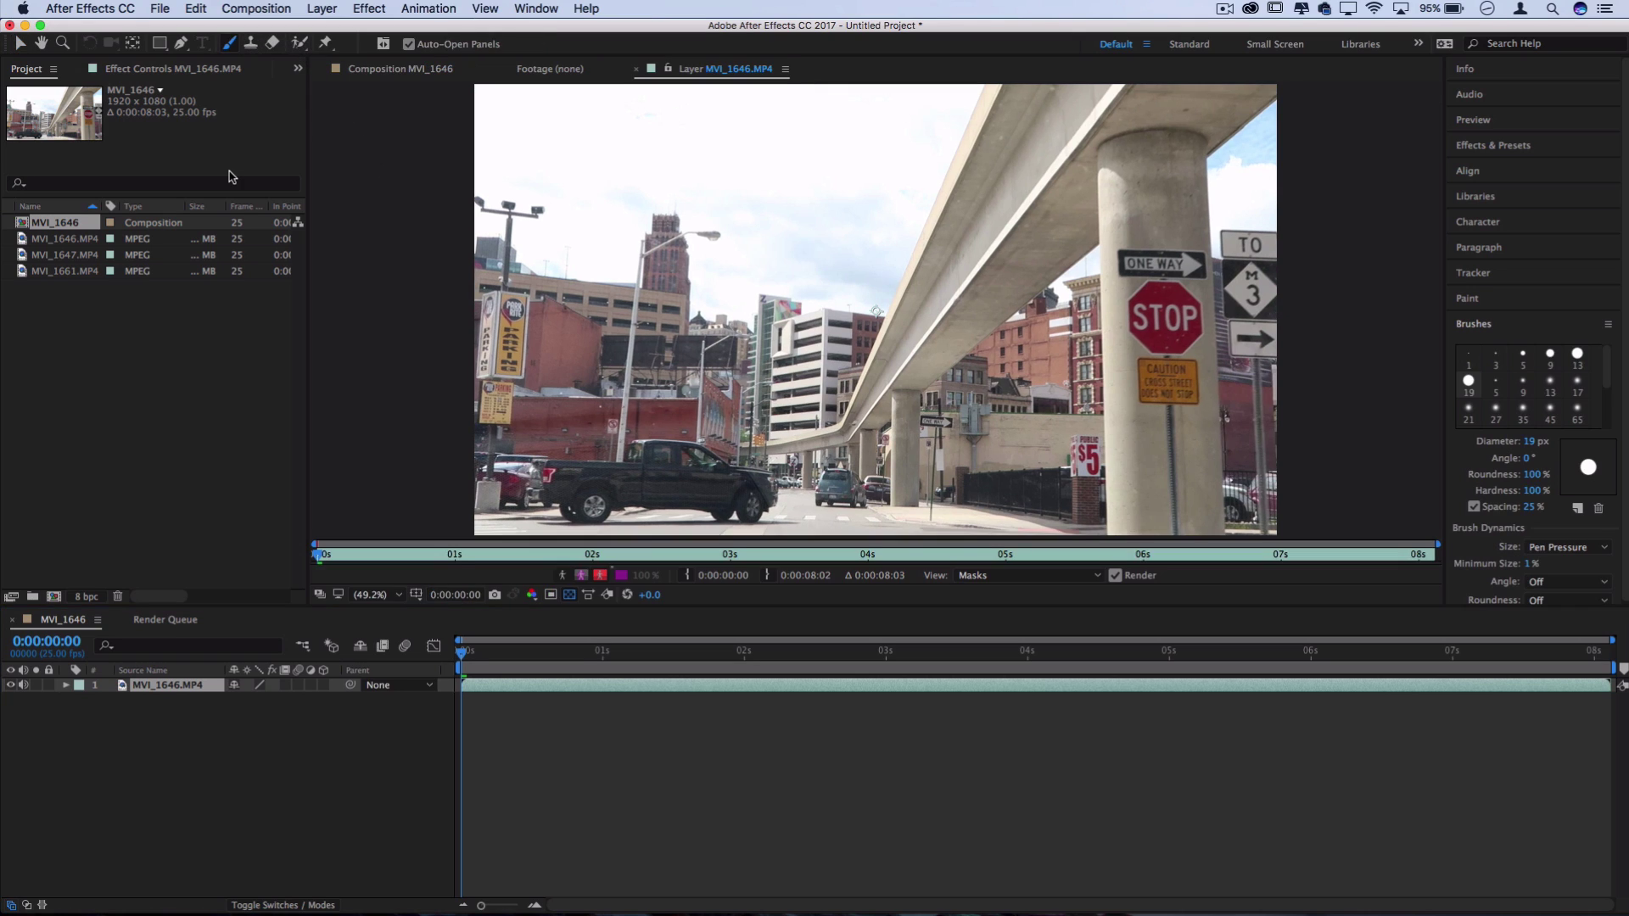
{"action": "left_click", "coordinate": [299, 43]}
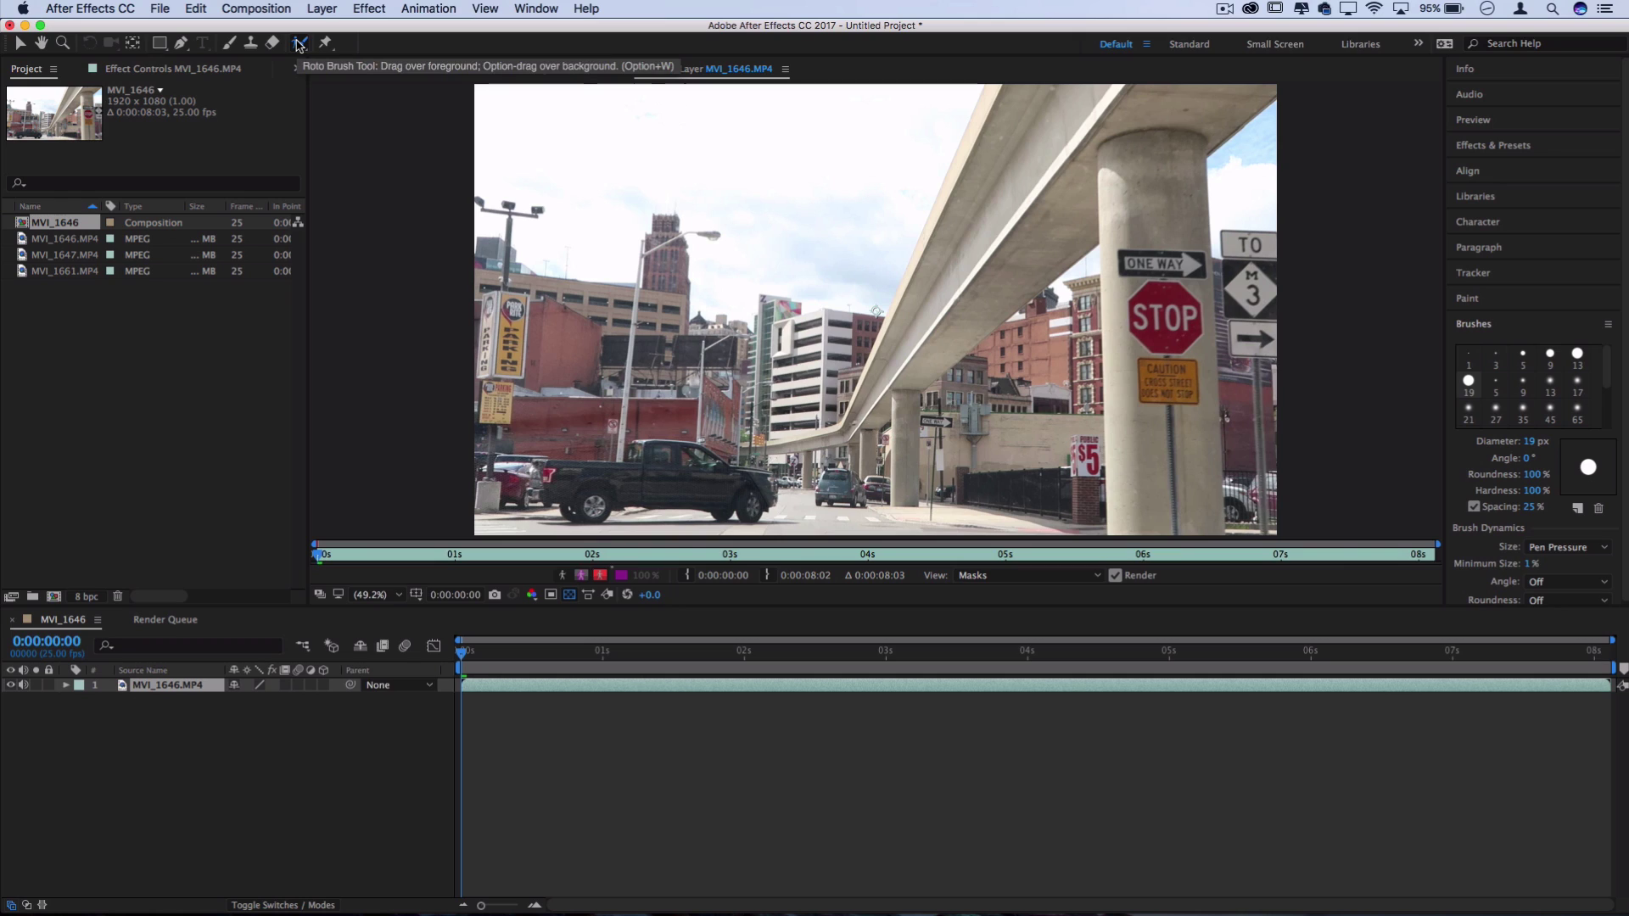
{"action": "mouse_move", "coordinate": [676, 478]}
{"action": "left_mouse_down"}
{"action": "mouse_move", "coordinate": [592, 472]}
{"action": "mouse_move", "coordinate": [688, 446]}
{"action": "mouse_move", "coordinate": [763, 478]}
{"action": "mouse_move", "coordinate": [744, 491]}
{"action": "mouse_move", "coordinate": [560, 466]}
{"action": "mouse_move", "coordinate": [598, 494]}
{"action": "left_mouse_up"}
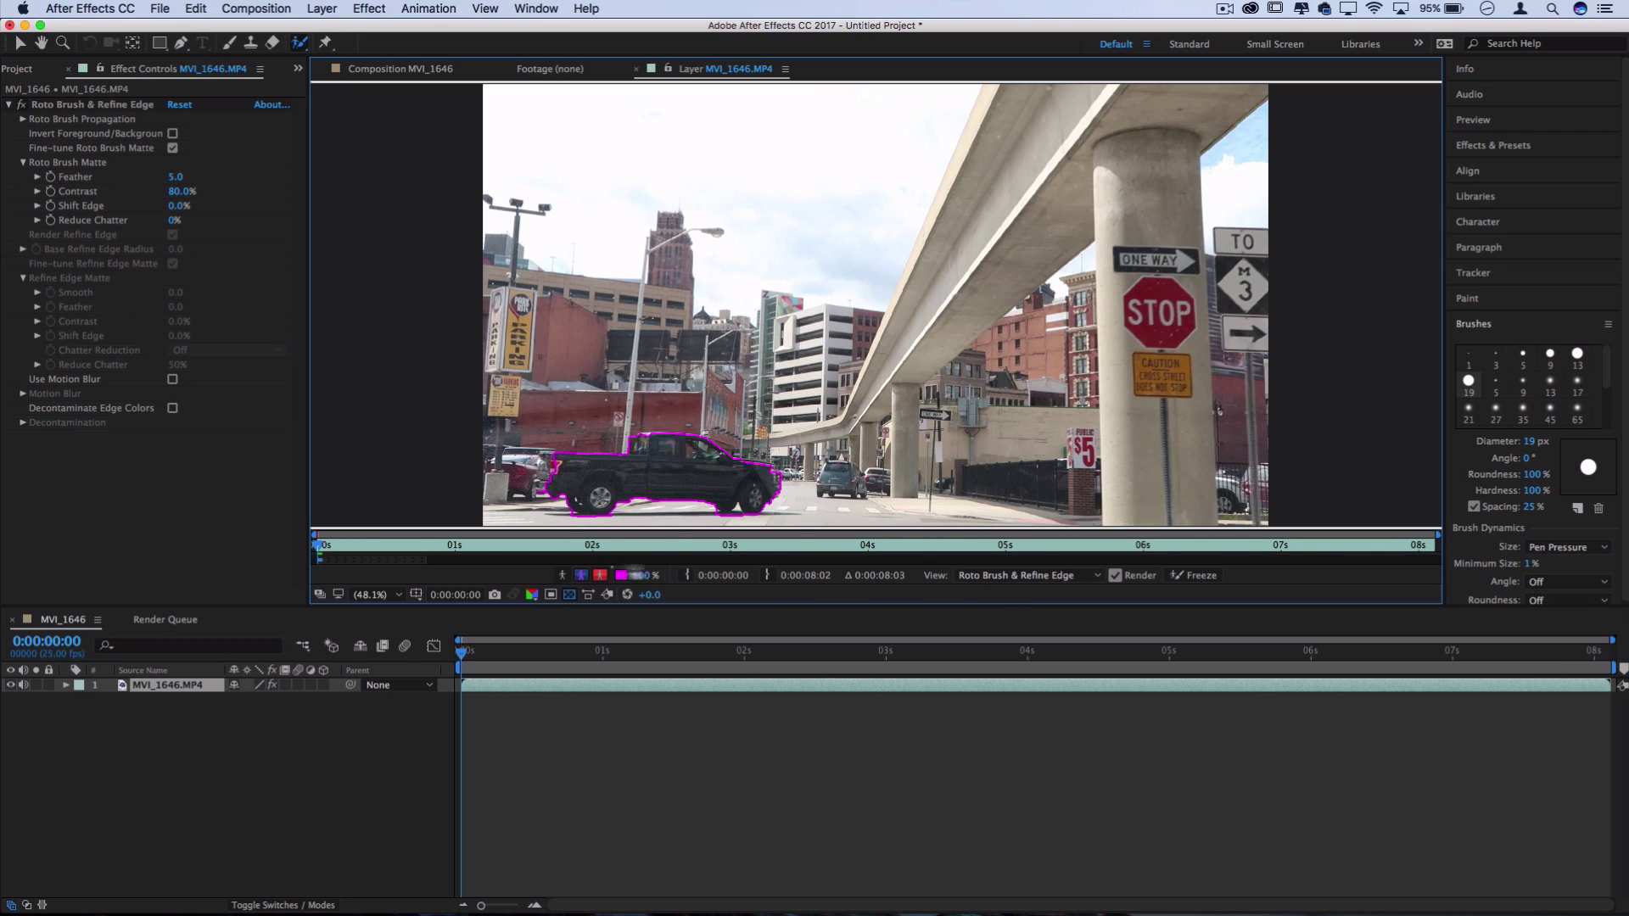
Step: Extend the Roto Brush span to just before the 4-second mark and freeze its propagation, stopping the process partway
{"action": "left_click_drag", "start_coordinate": [423, 561], "coordinate": [840, 561]}
{"action": "left_click", "coordinate": [1192, 576]}
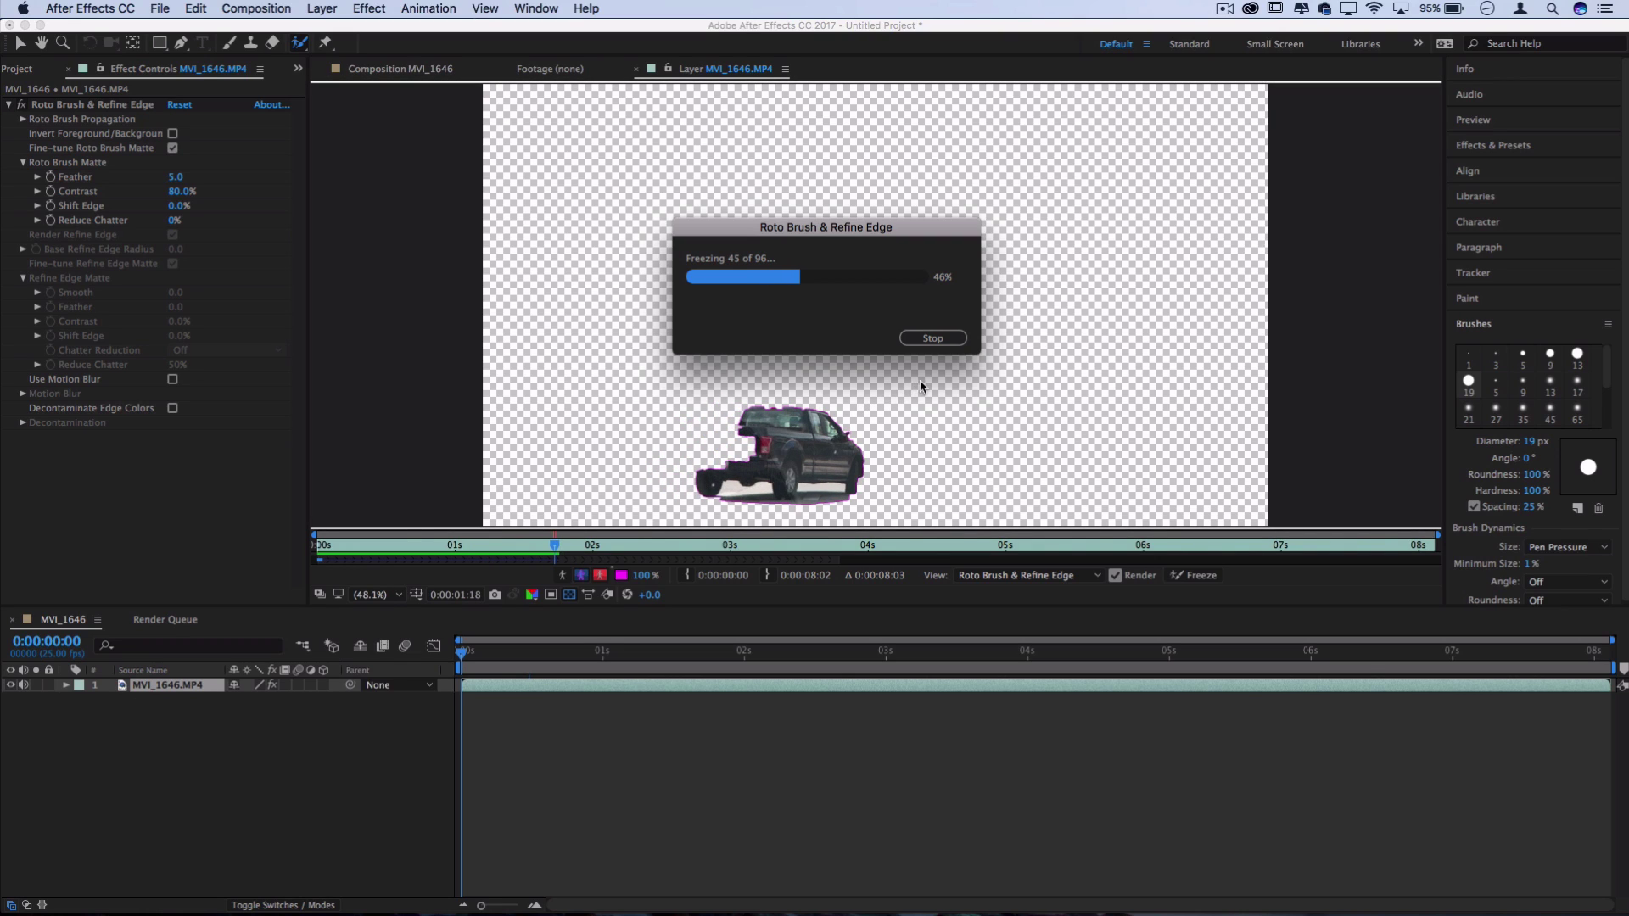
{"action": "left_click", "coordinate": [933, 339]}
Step: Switch to Google Chrome and examine the cut-out figure effect in the reference video around 0:07
{"action": "mouse_move", "coordinate": [426, 910]}
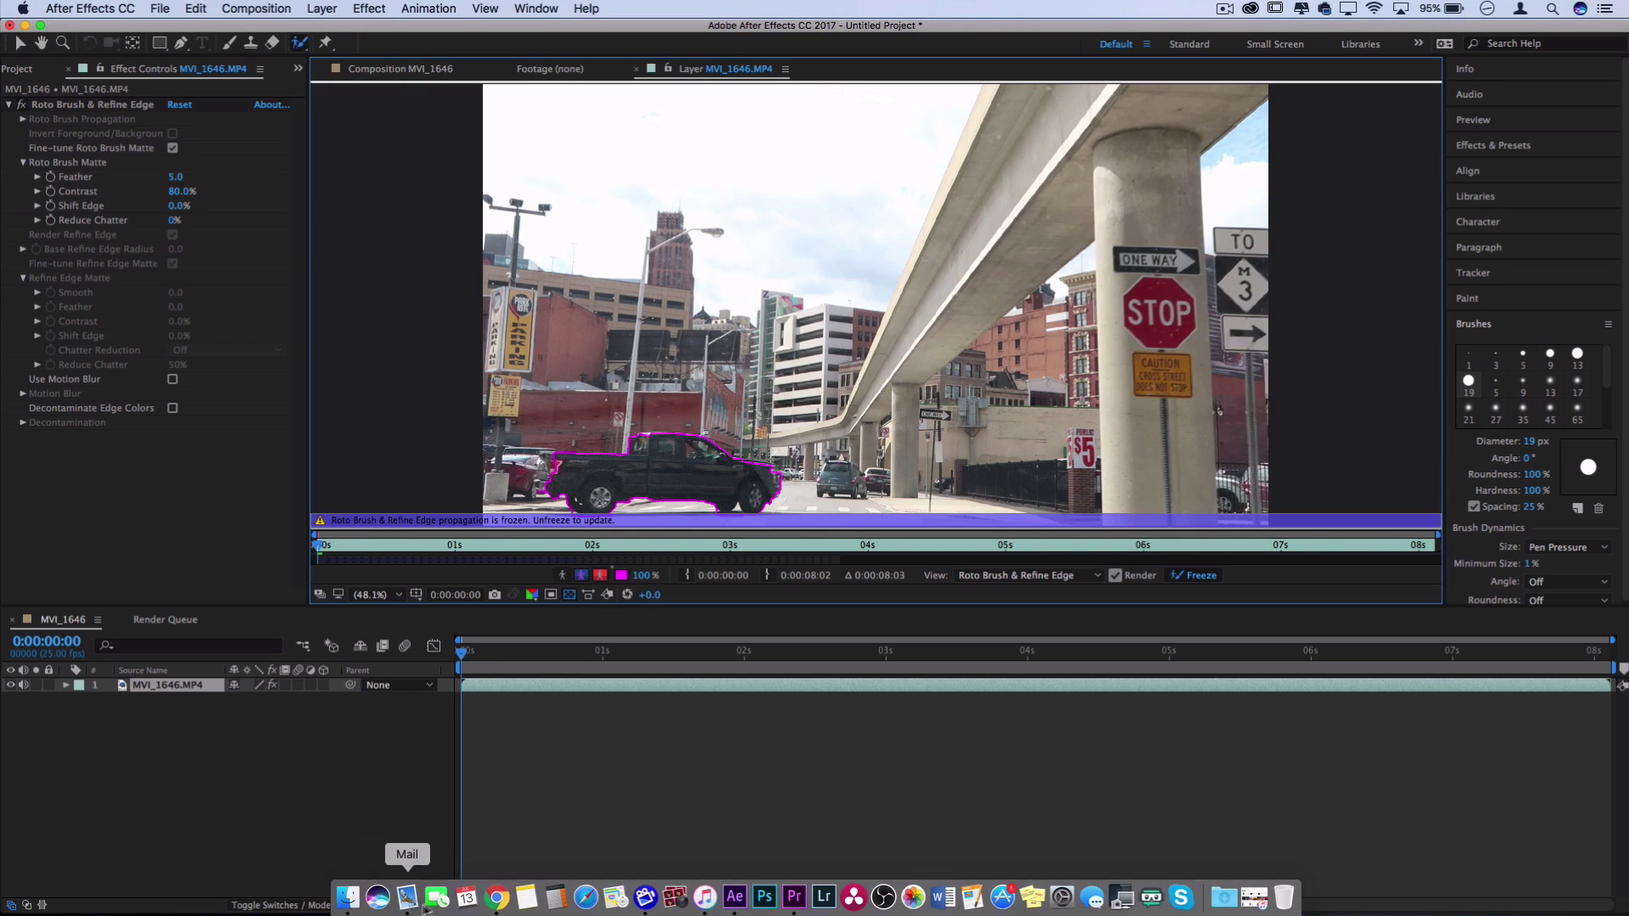
{"action": "left_click", "coordinate": [497, 899]}
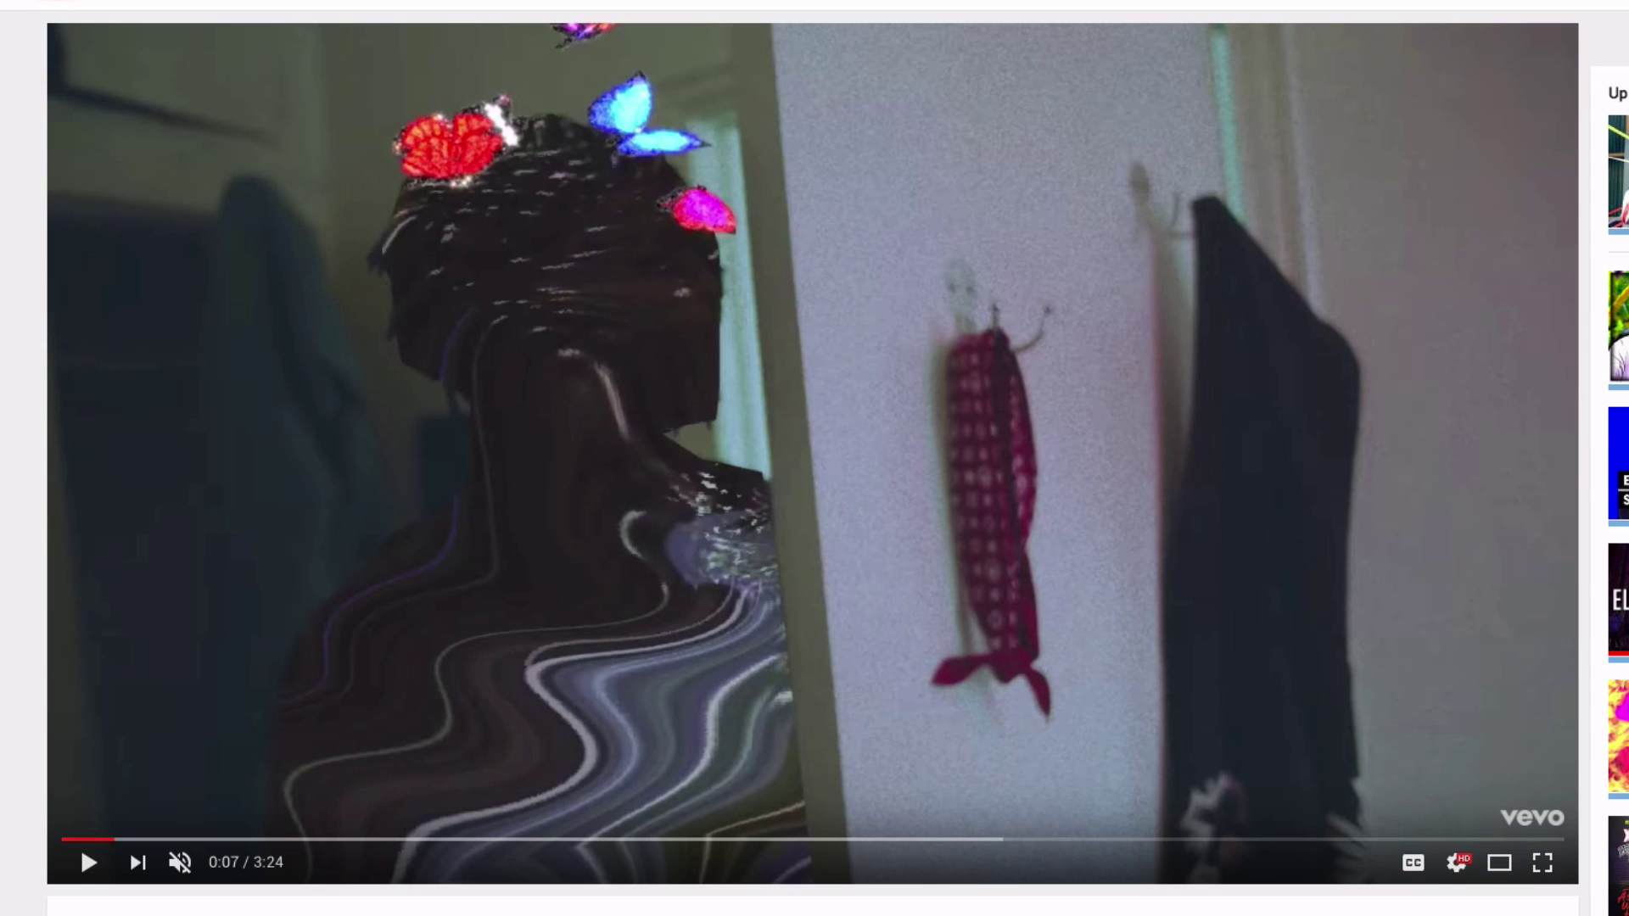
{"action": "key", "text": "2"}
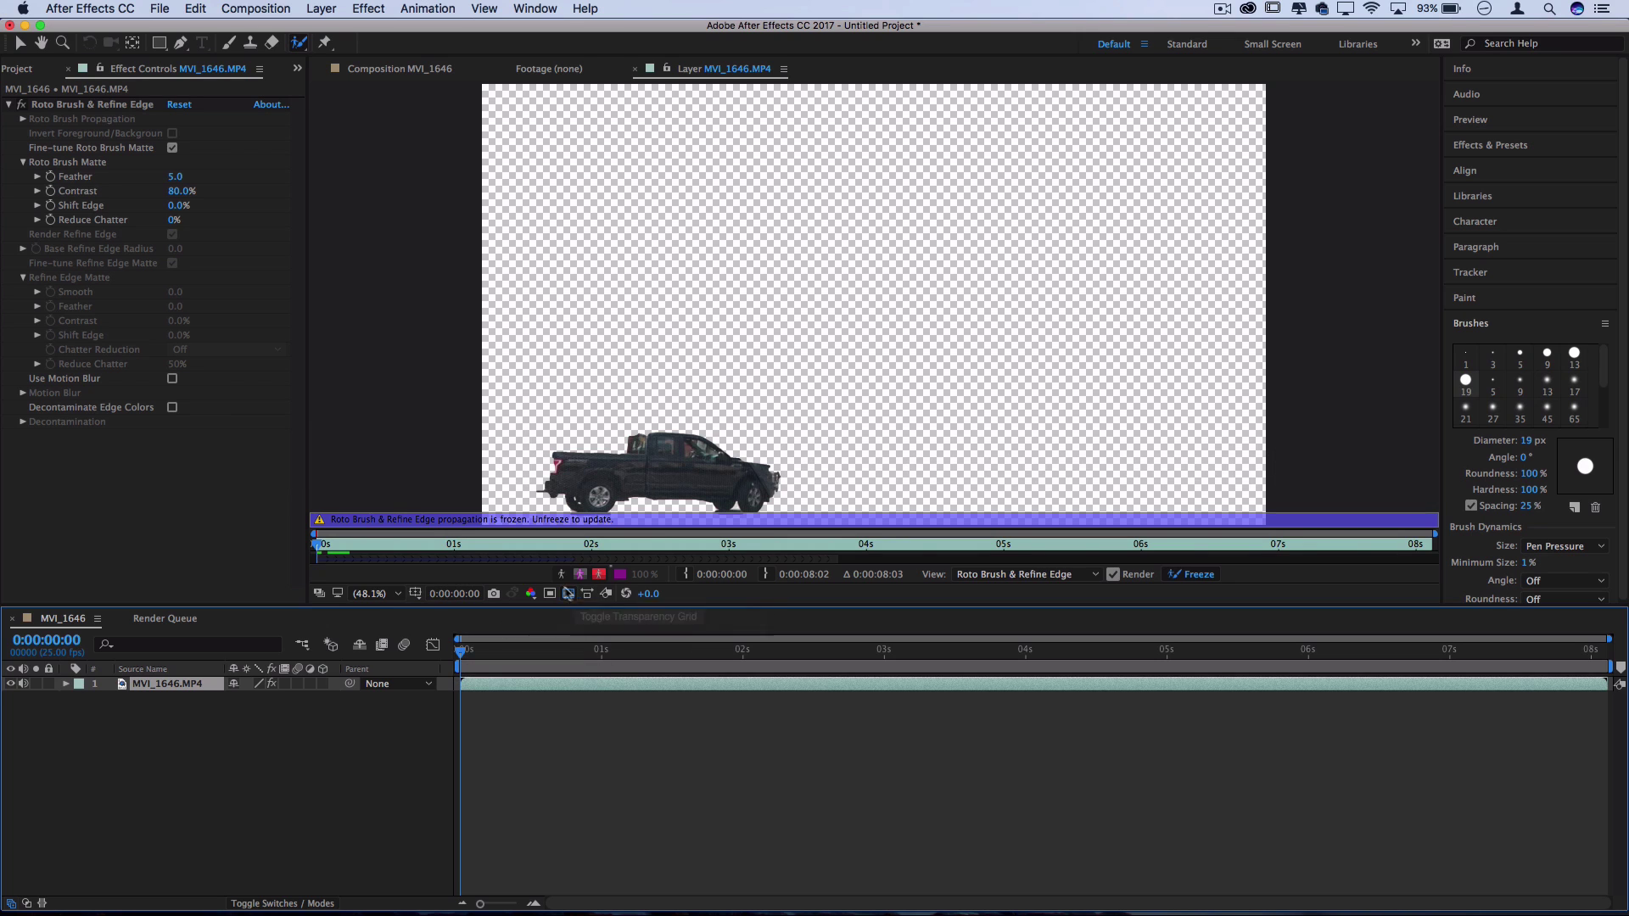
Step: Switch to After Effects, toggle the alpha and alpha overlay views of the truck cutout, and scrub to frame 3
{"action": "left_click", "coordinate": [561, 574]}
{"action": "left_click", "coordinate": [560, 574]}
{"action": "left_click", "coordinate": [599, 574]}
{"action": "left_click", "coordinate": [599, 574]}
{"action": "left_click_drag", "start_coordinate": [460, 652], "coordinate": [476, 652]}
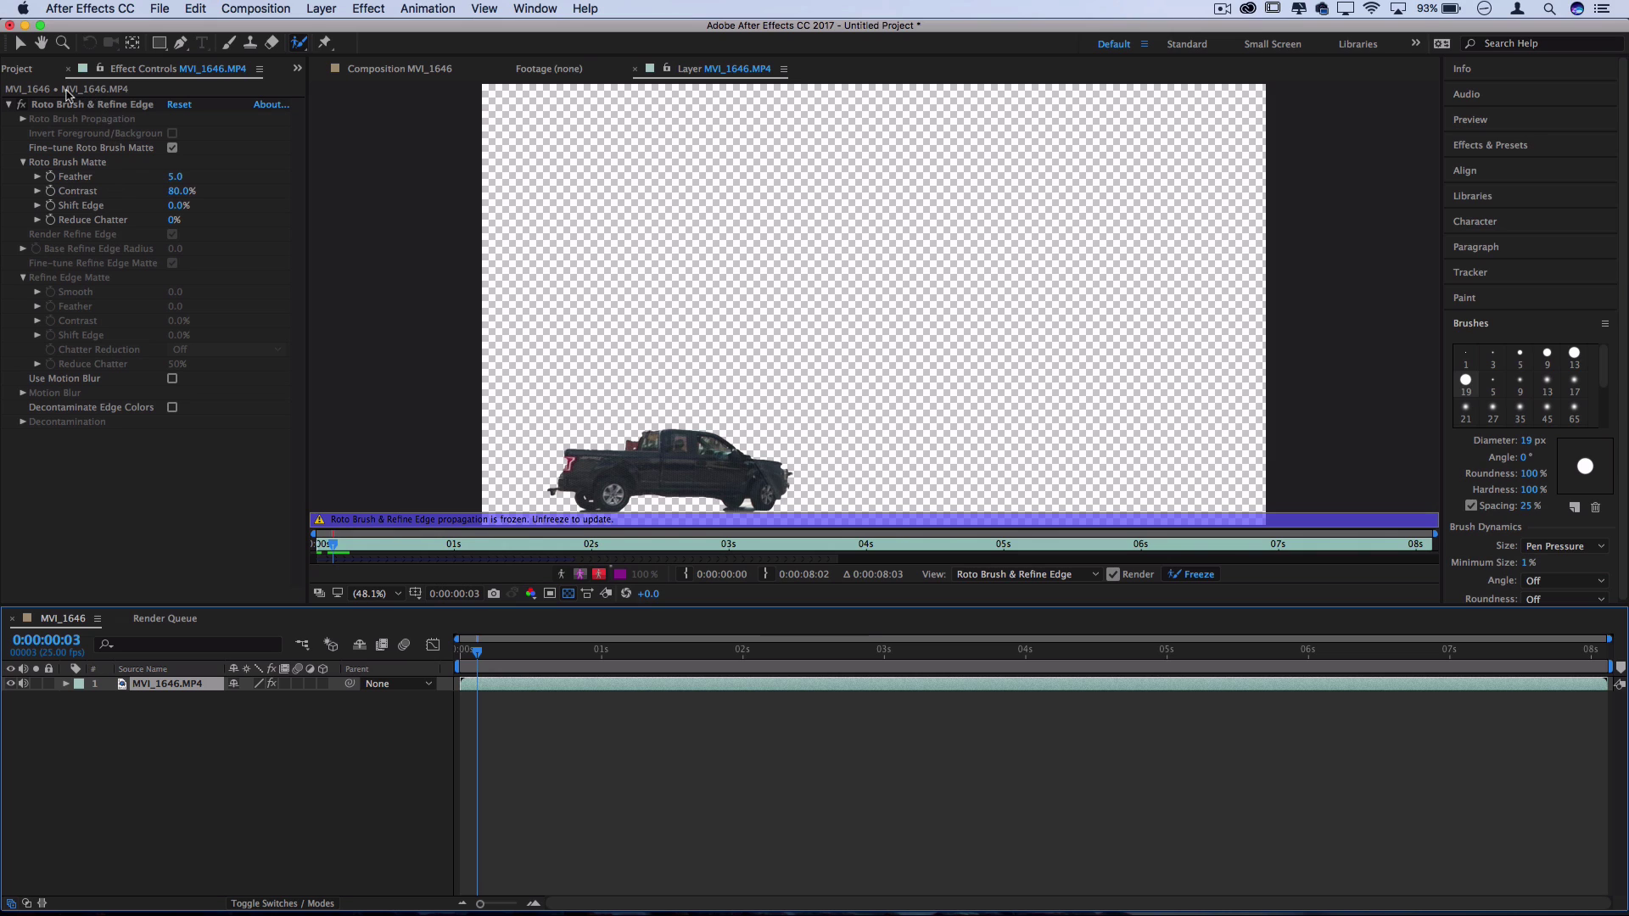
Step: Place MVI_1661.MP4 beneath the truck layer in the composition and review the composite up to 0:00:01:12
{"action": "left_click", "coordinate": [20, 71]}
{"action": "left_click_drag", "start_coordinate": [55, 270], "coordinate": [291, 727]}
{"action": "left_click", "coordinate": [463, 650]}
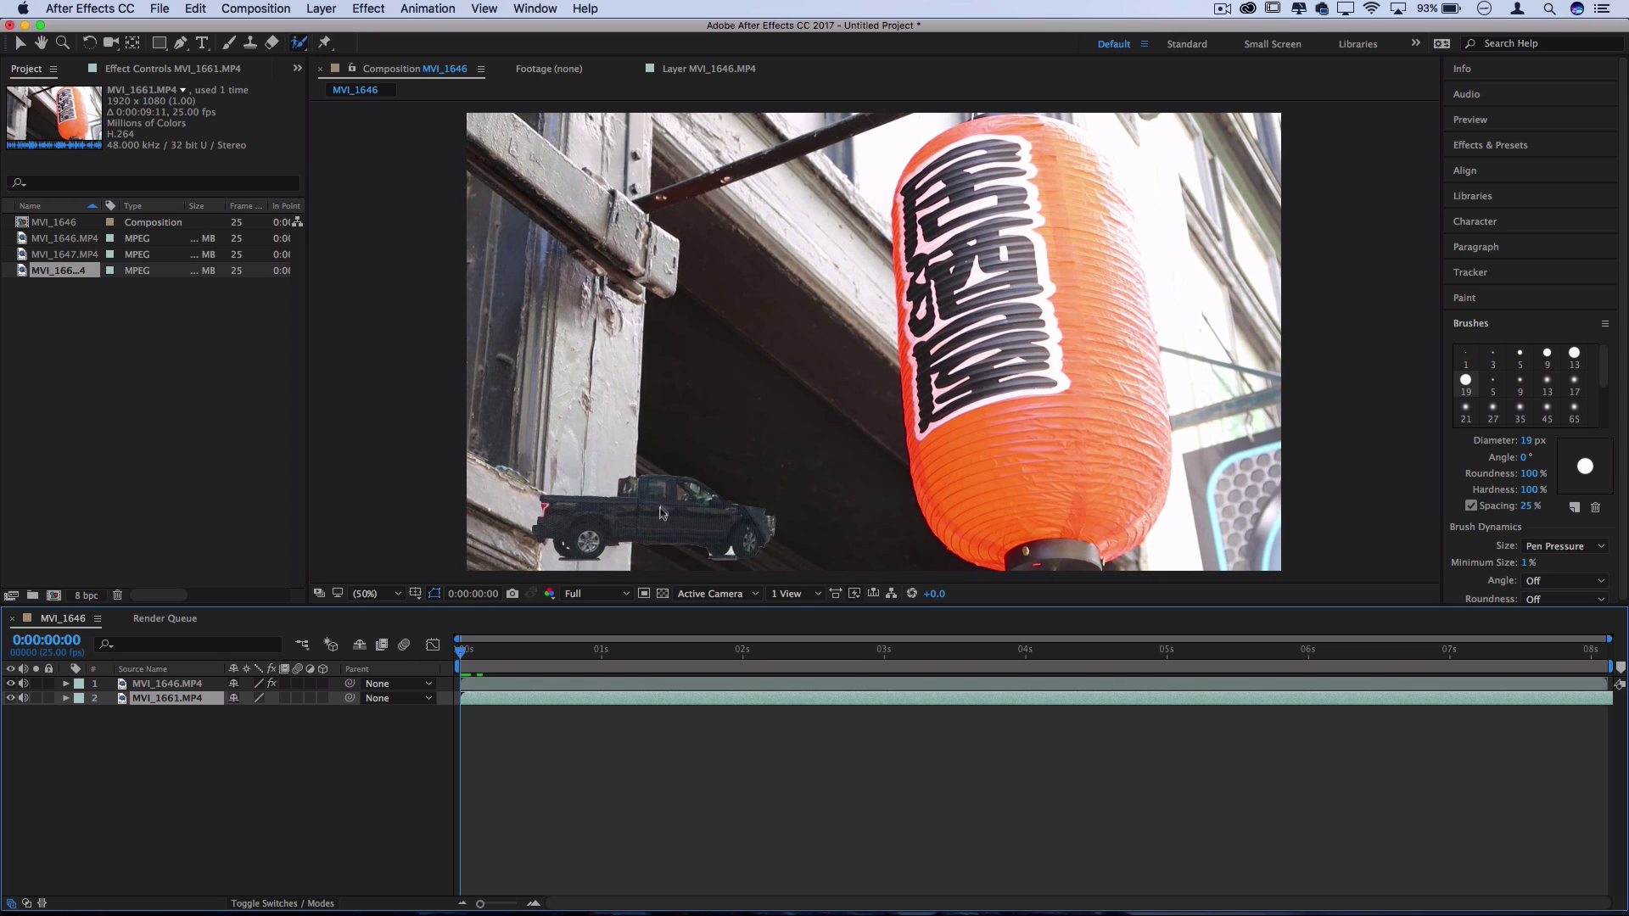
{"action": "key", "text": "space"}
{"action": "key", "text": "space"}
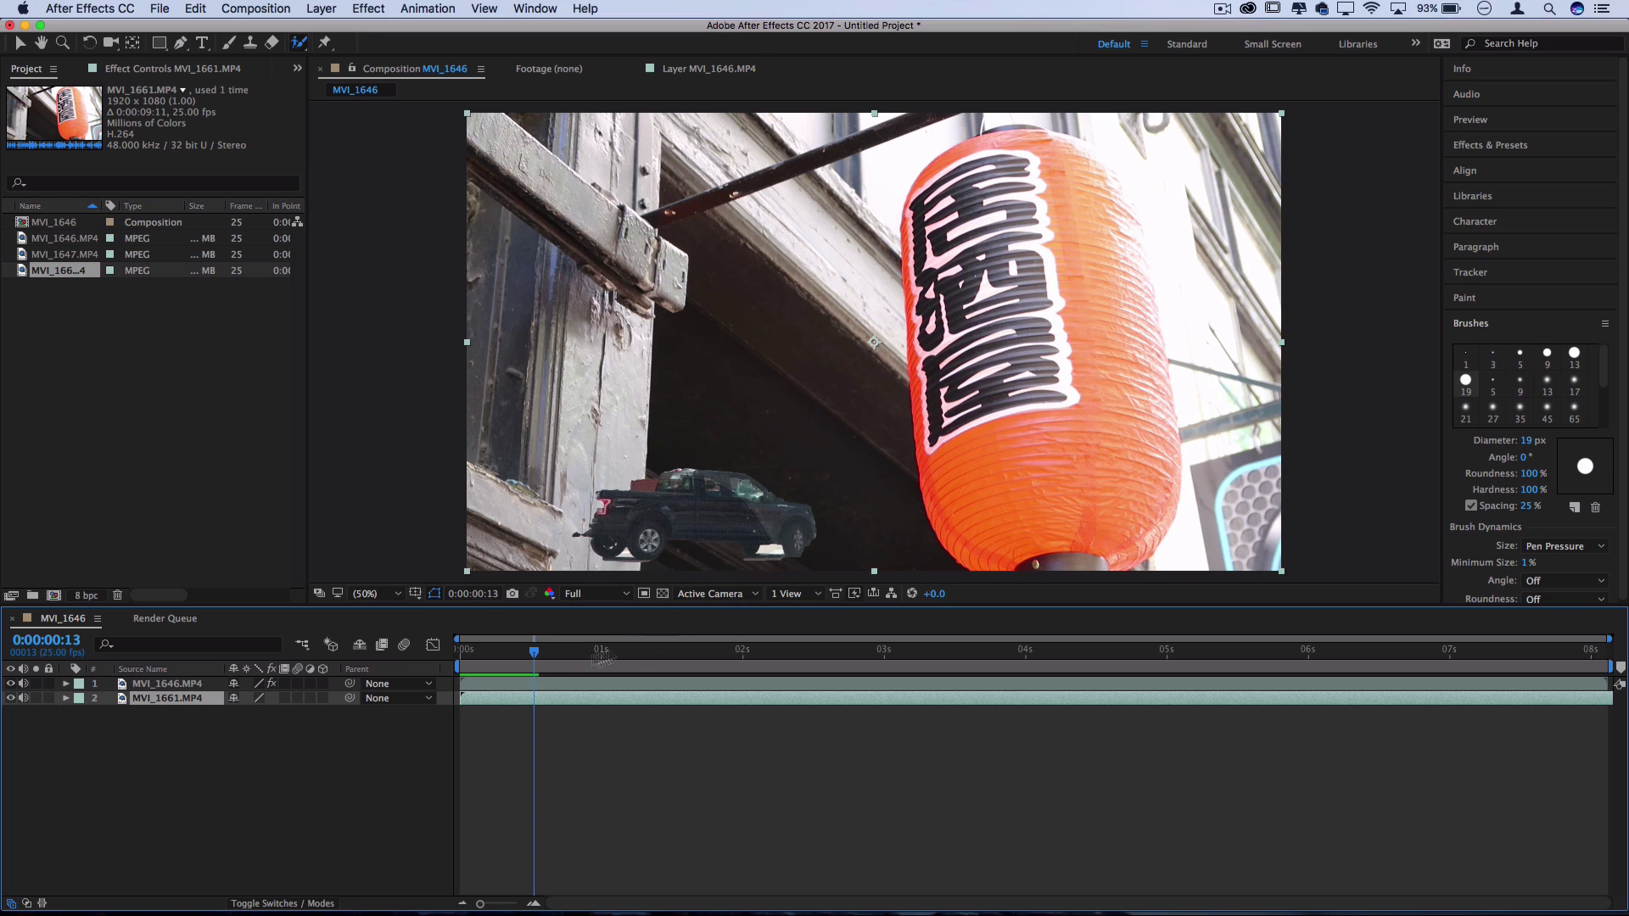
{"action": "left_click_drag", "start_coordinate": [534, 653], "coordinate": [670, 667]}
{"action": "left_click", "coordinate": [170, 684]}
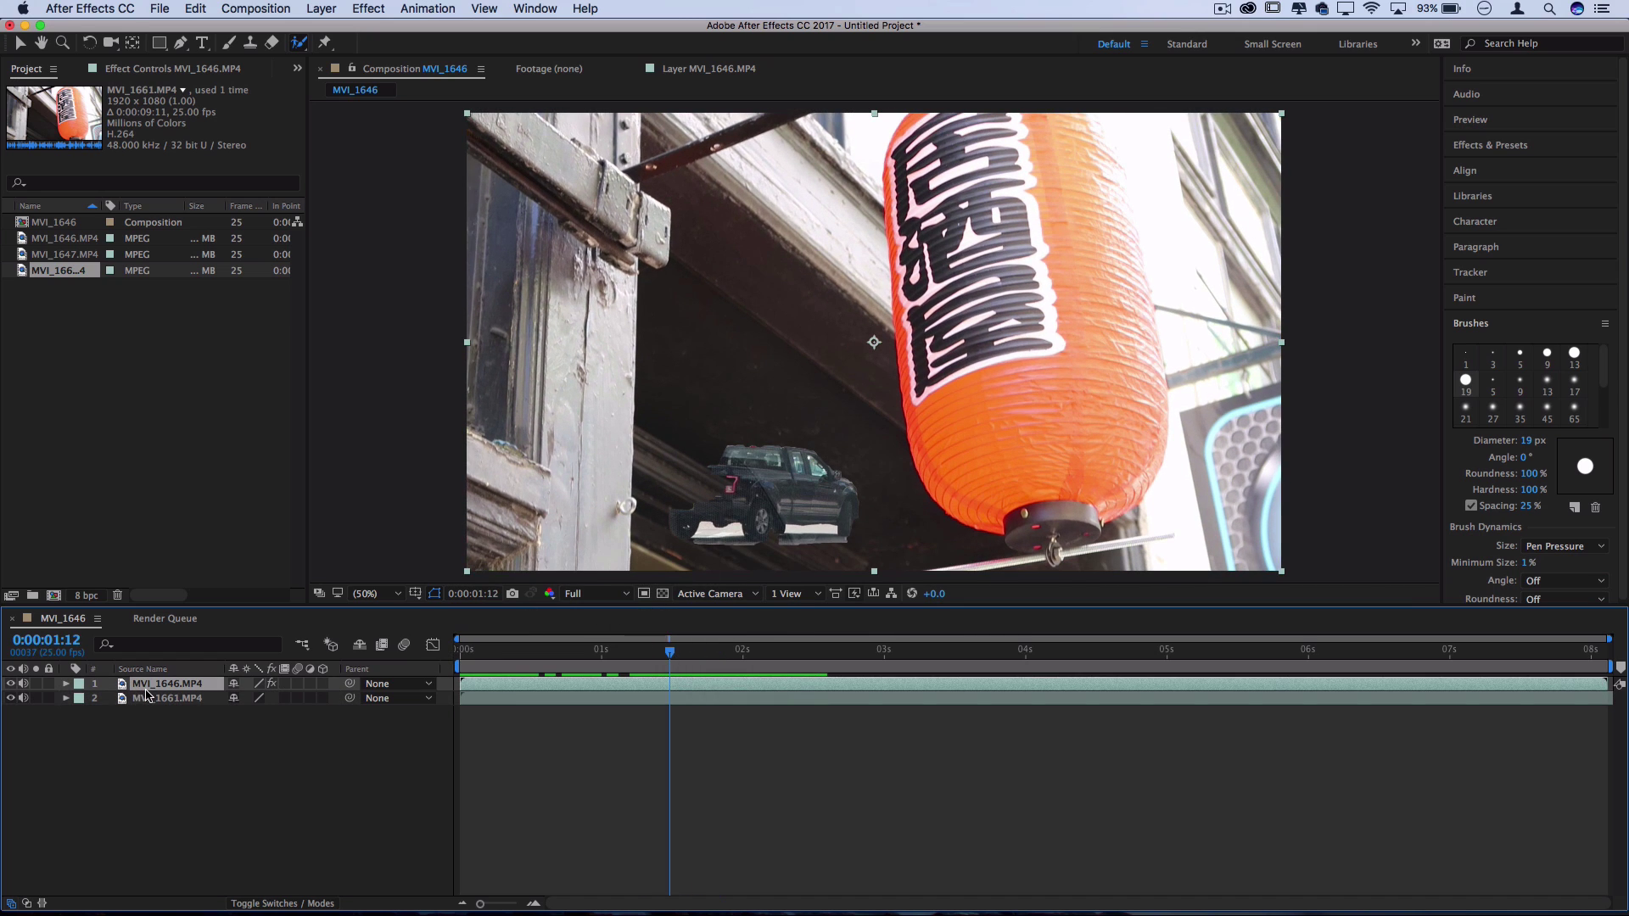
Step: Switch to Google Chrome and play the reference video from the street group scene at 2:36
{"action": "key", "text": "space"}
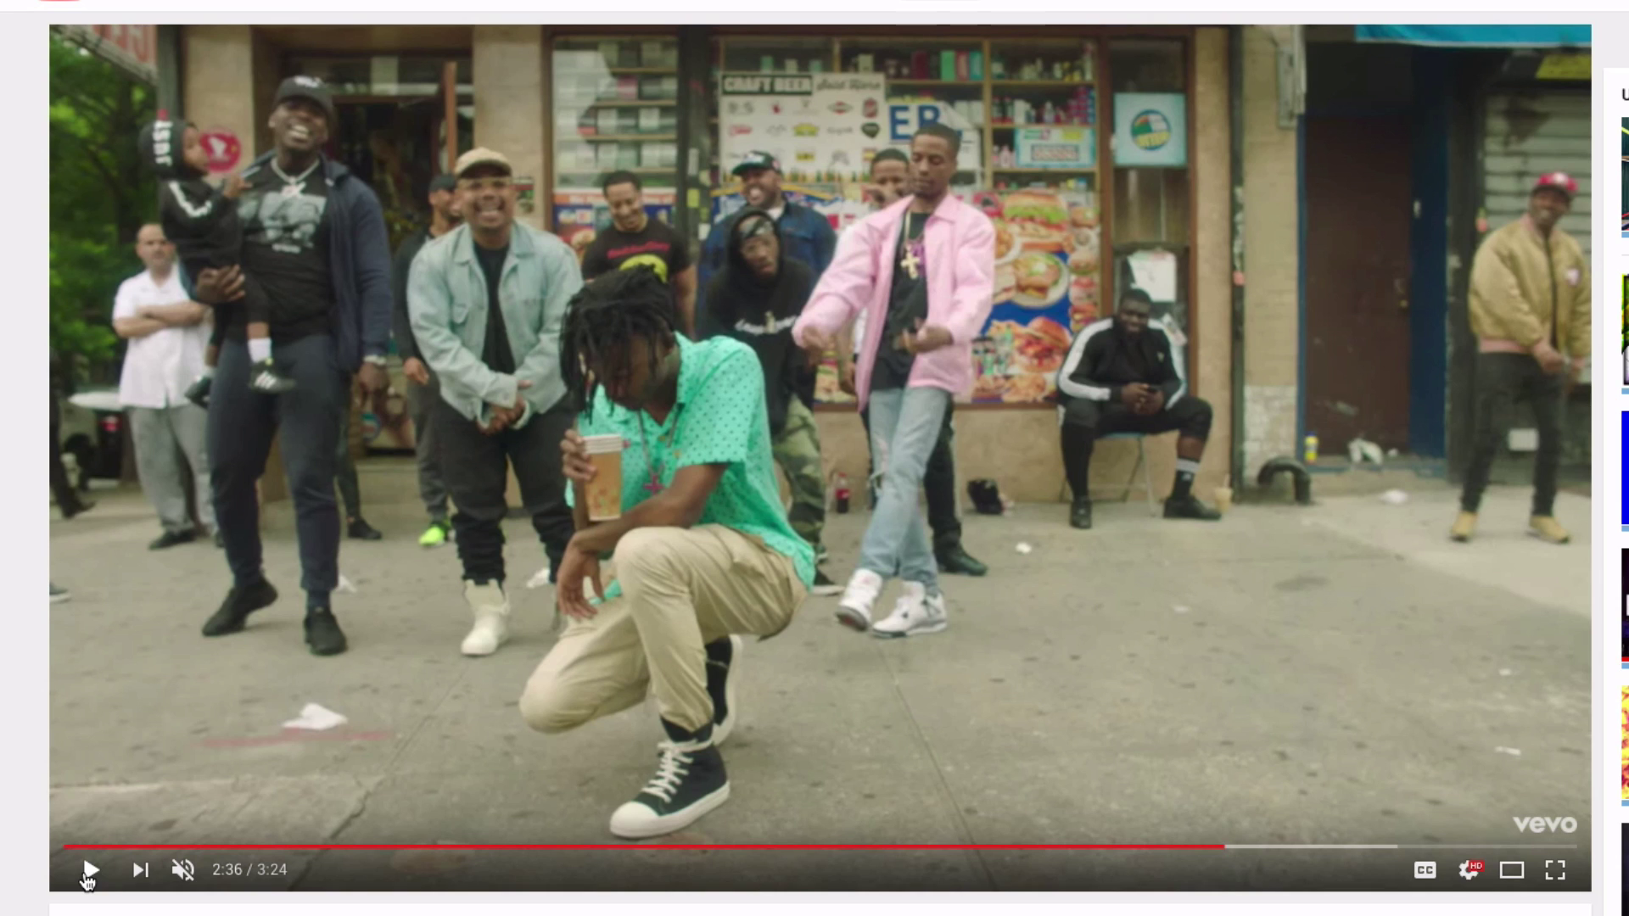
{"action": "left_click", "coordinate": [88, 876]}
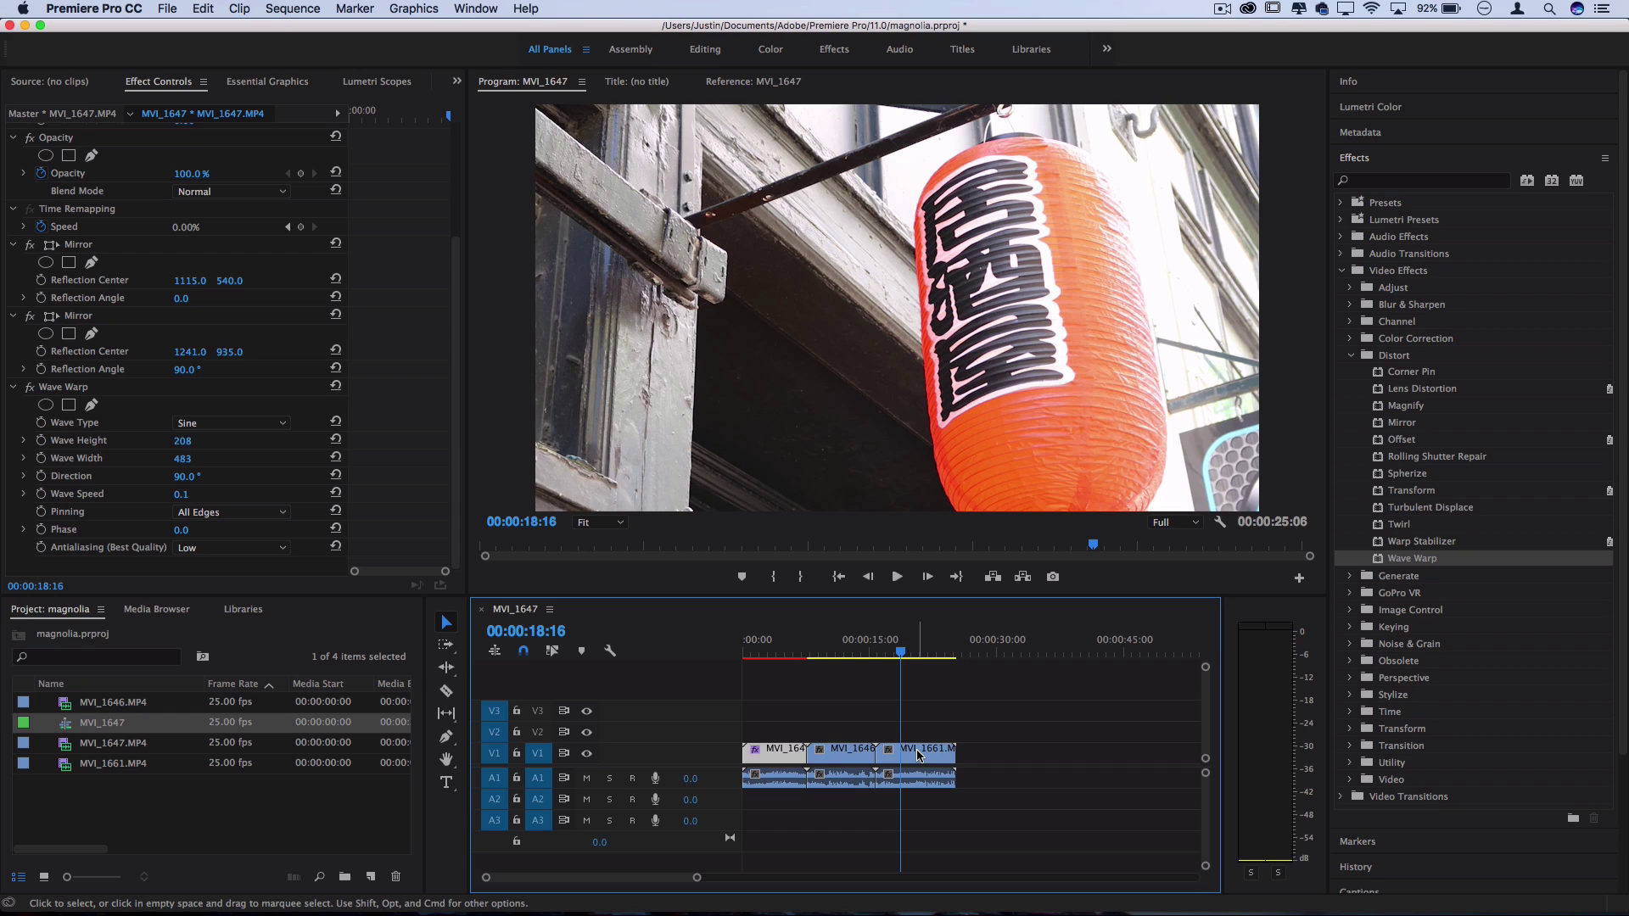
Step: Switch to Premiere Pro and scrub through the MVI_5508.MP4 laser clip at the end of V1
{"action": "left_click", "coordinate": [919, 751]}
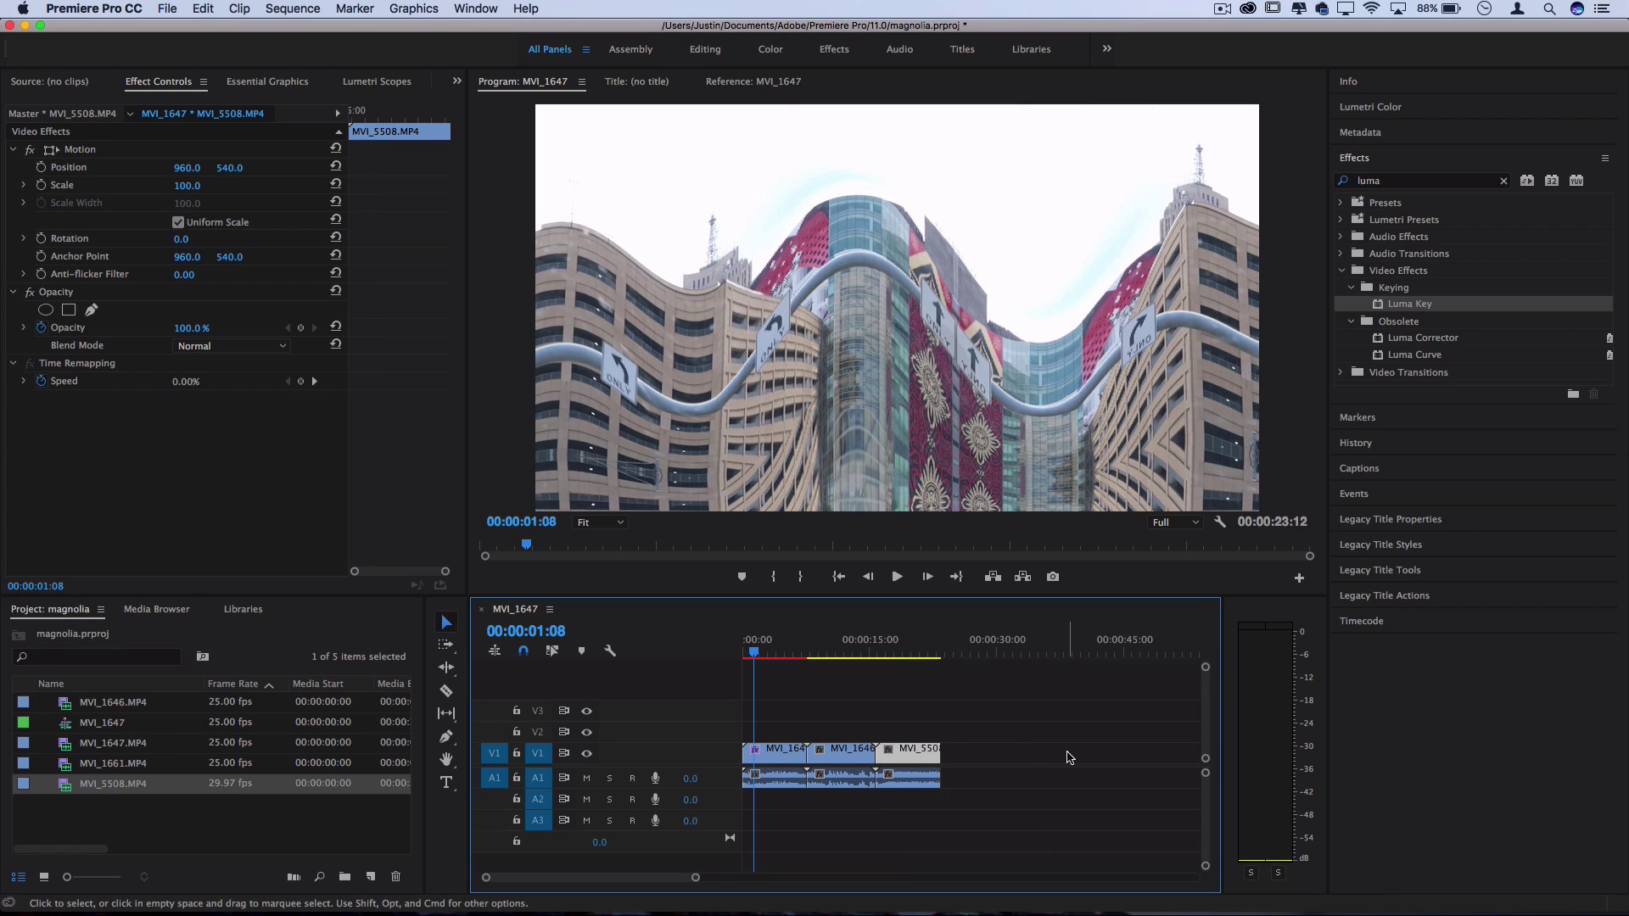
{"action": "left_click", "coordinate": [902, 653]}
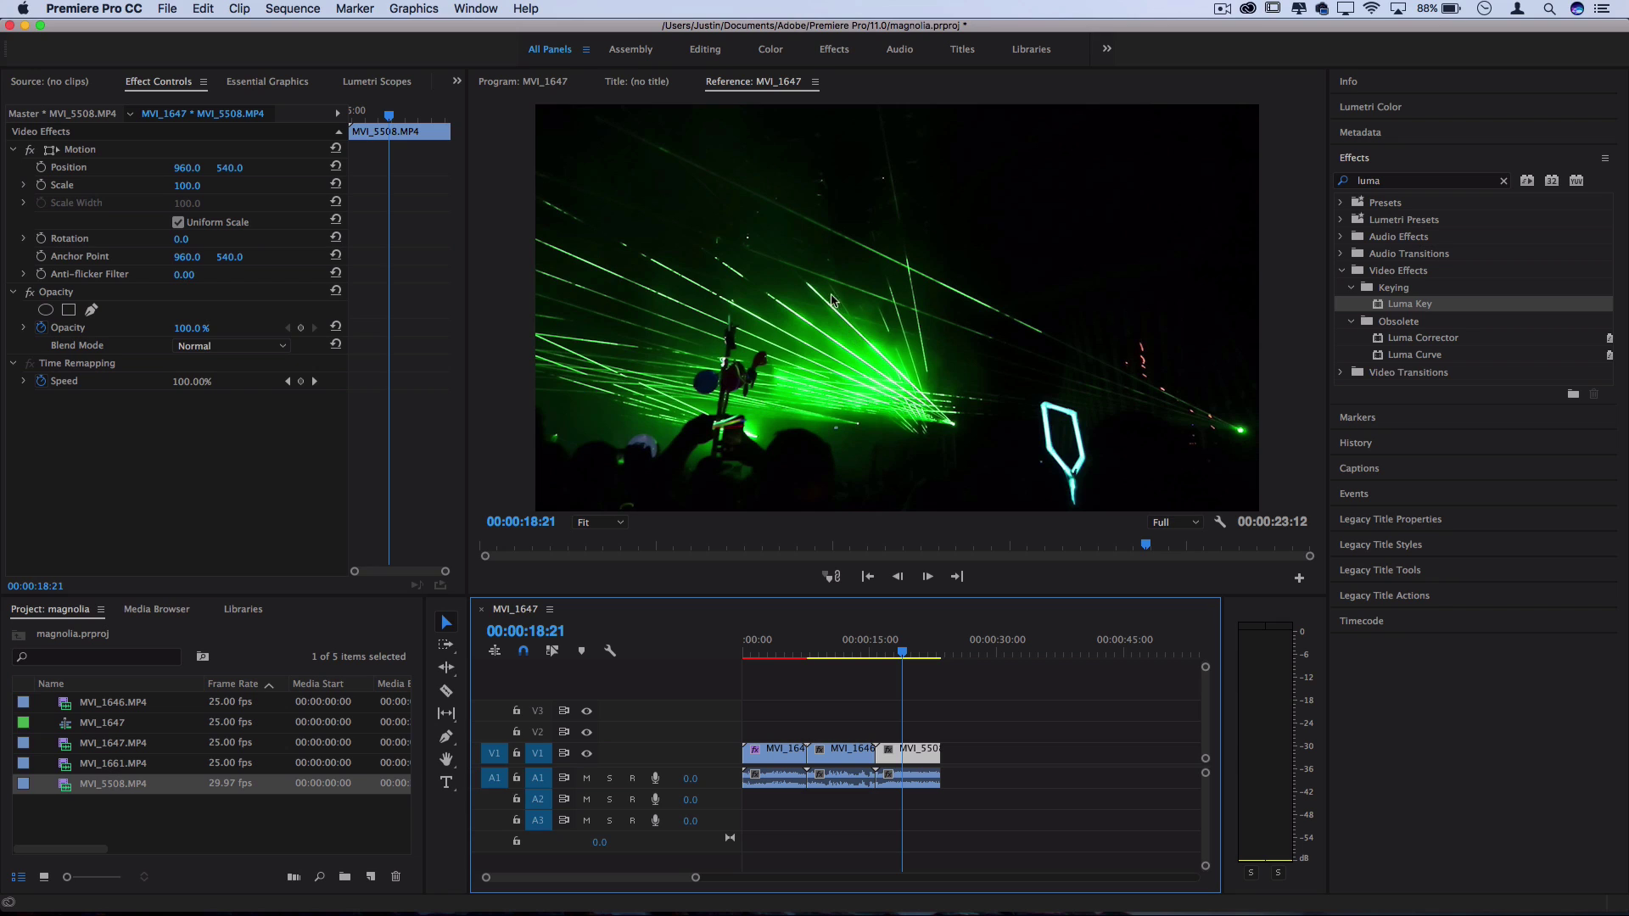
{"action": "left_click", "coordinate": [890, 652]}
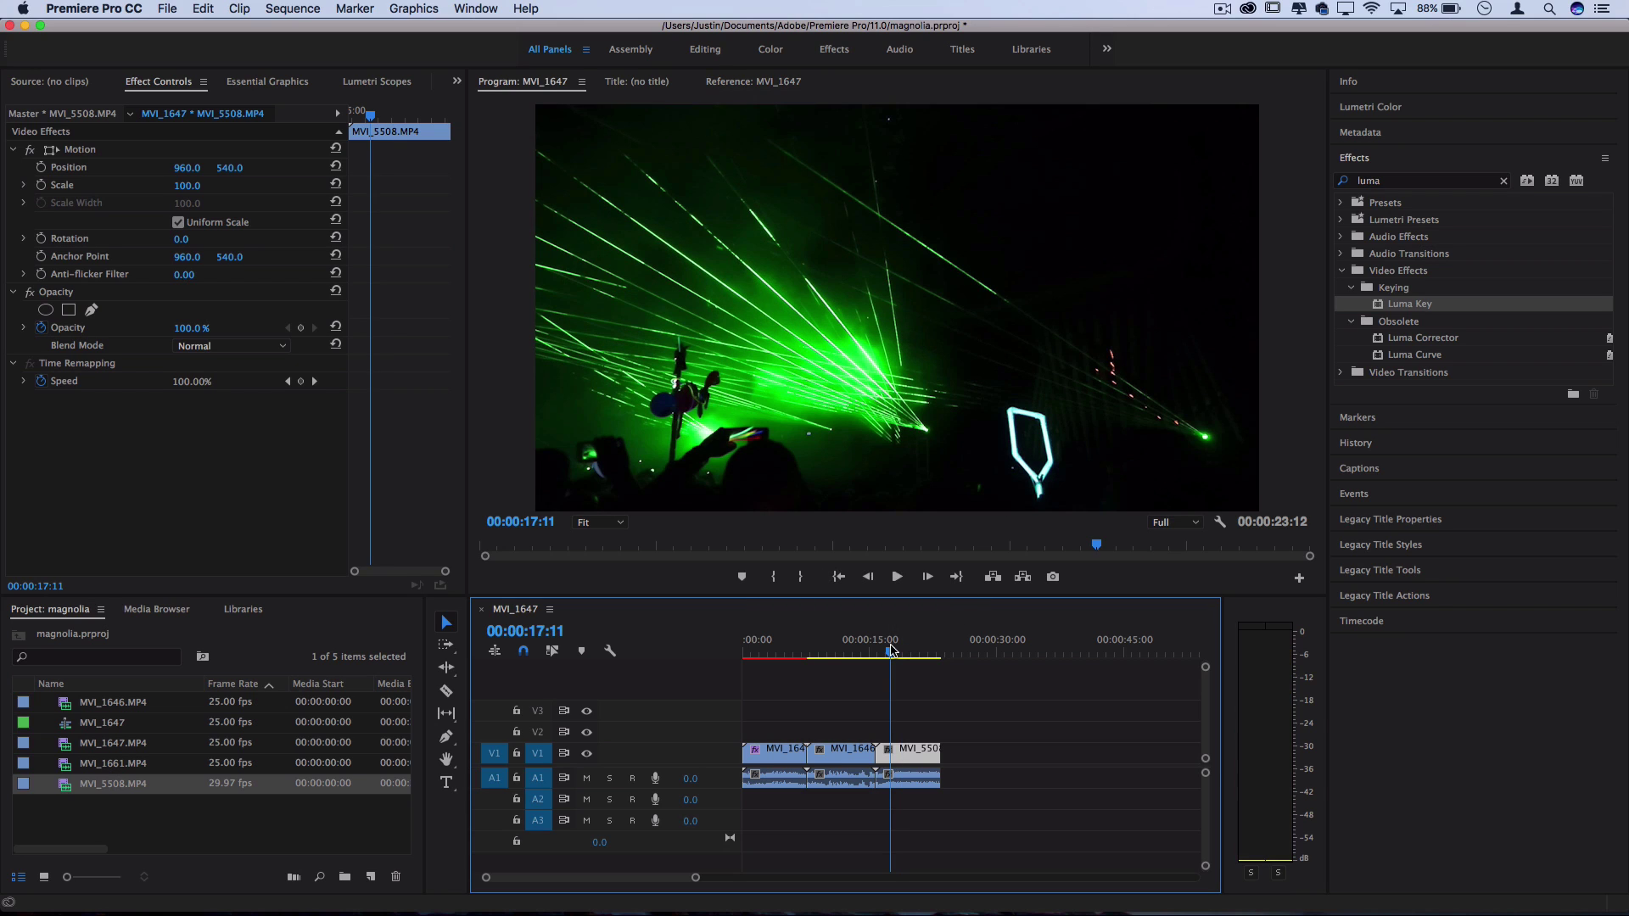
{"action": "left_click", "coordinate": [913, 651]}
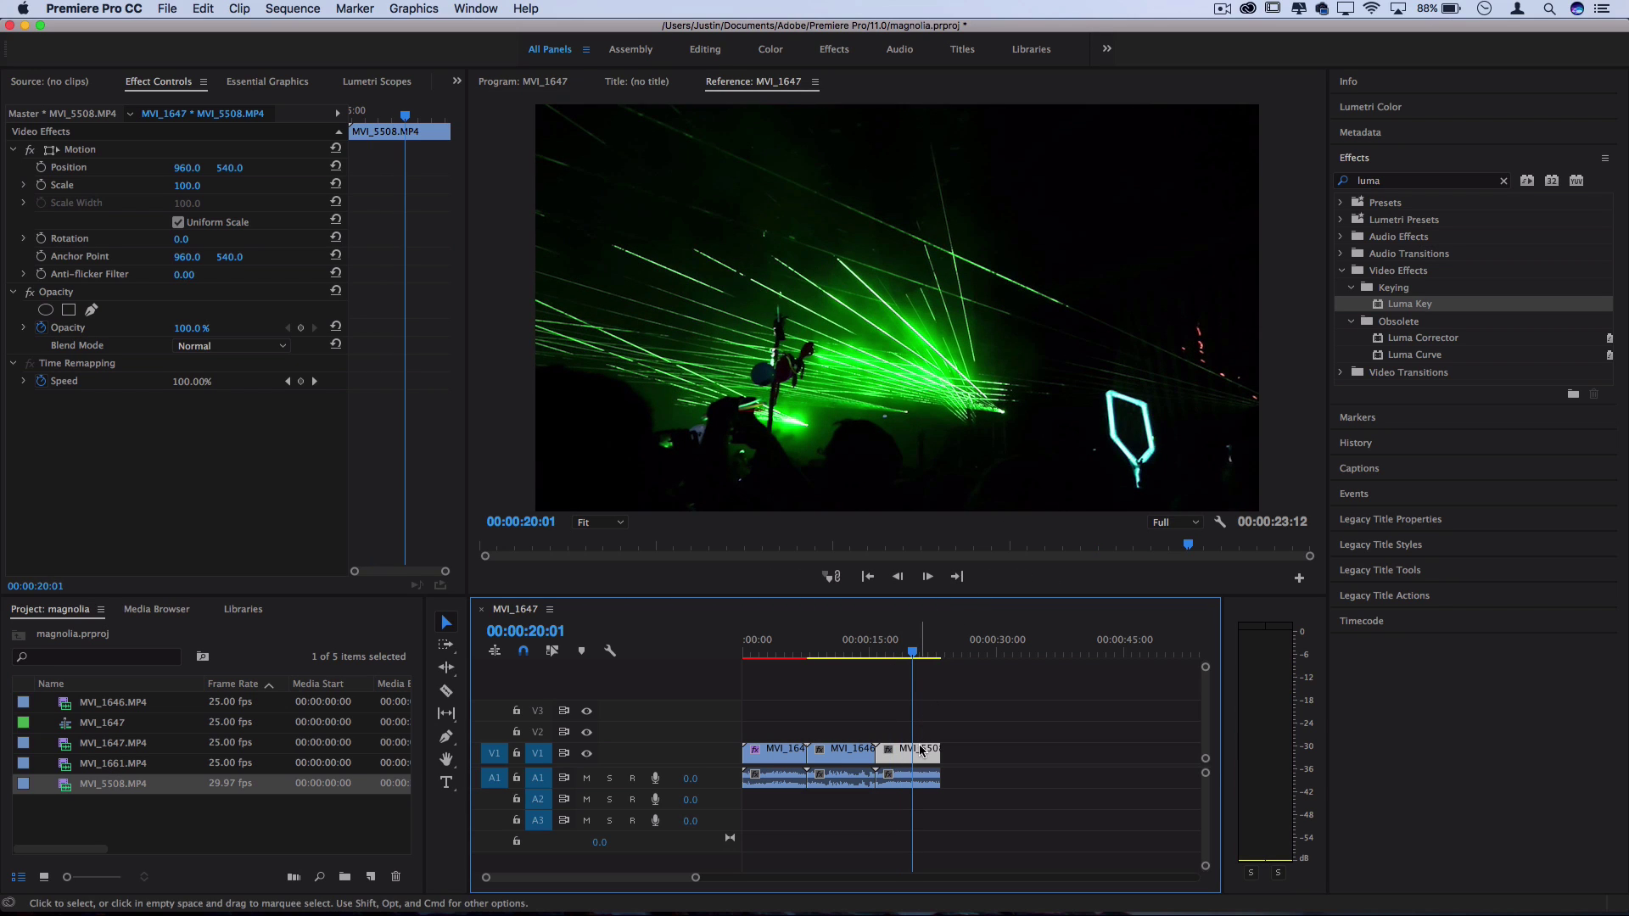
Step: Move the MVI_5508.MP4 laser clip onto V2 above the first clip and delete the leftover material at the sequence's end
{"action": "left_click_drag", "start_coordinate": [918, 753], "coordinate": [784, 732]}
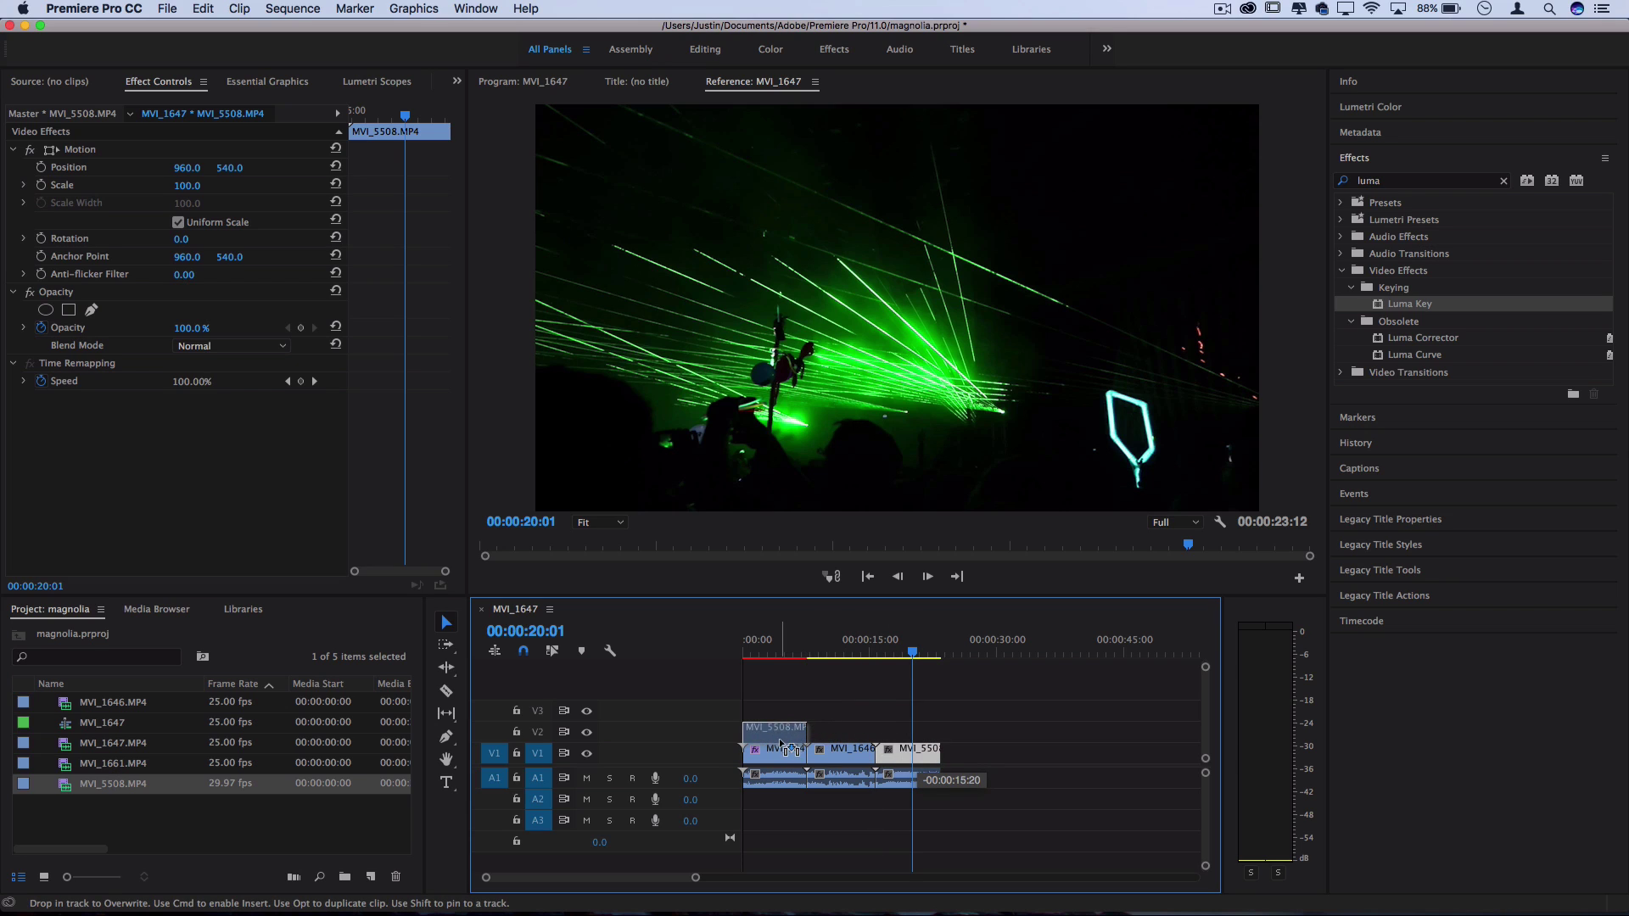
{"action": "left_click", "coordinate": [924, 785]}
{"action": "key", "text": "Delete"}
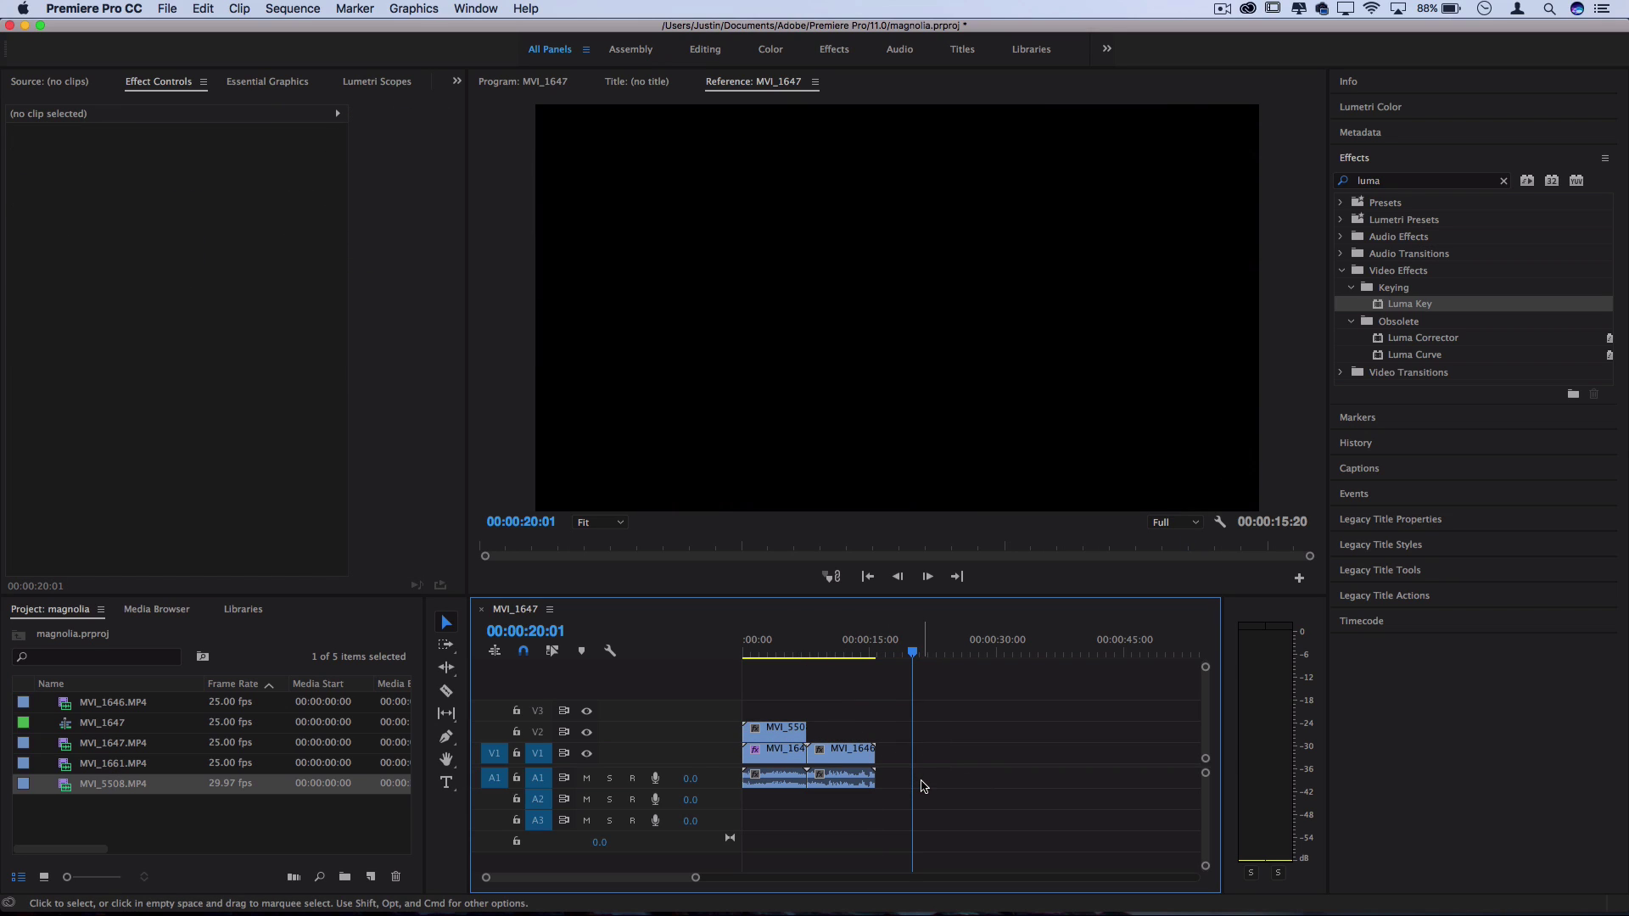
Step: Apply the Luma Key effect to the laser clip on V2, with threshold at 100% and cutoff at 0%
{"action": "left_click_drag", "start_coordinate": [767, 652], "coordinate": [717, 650]}
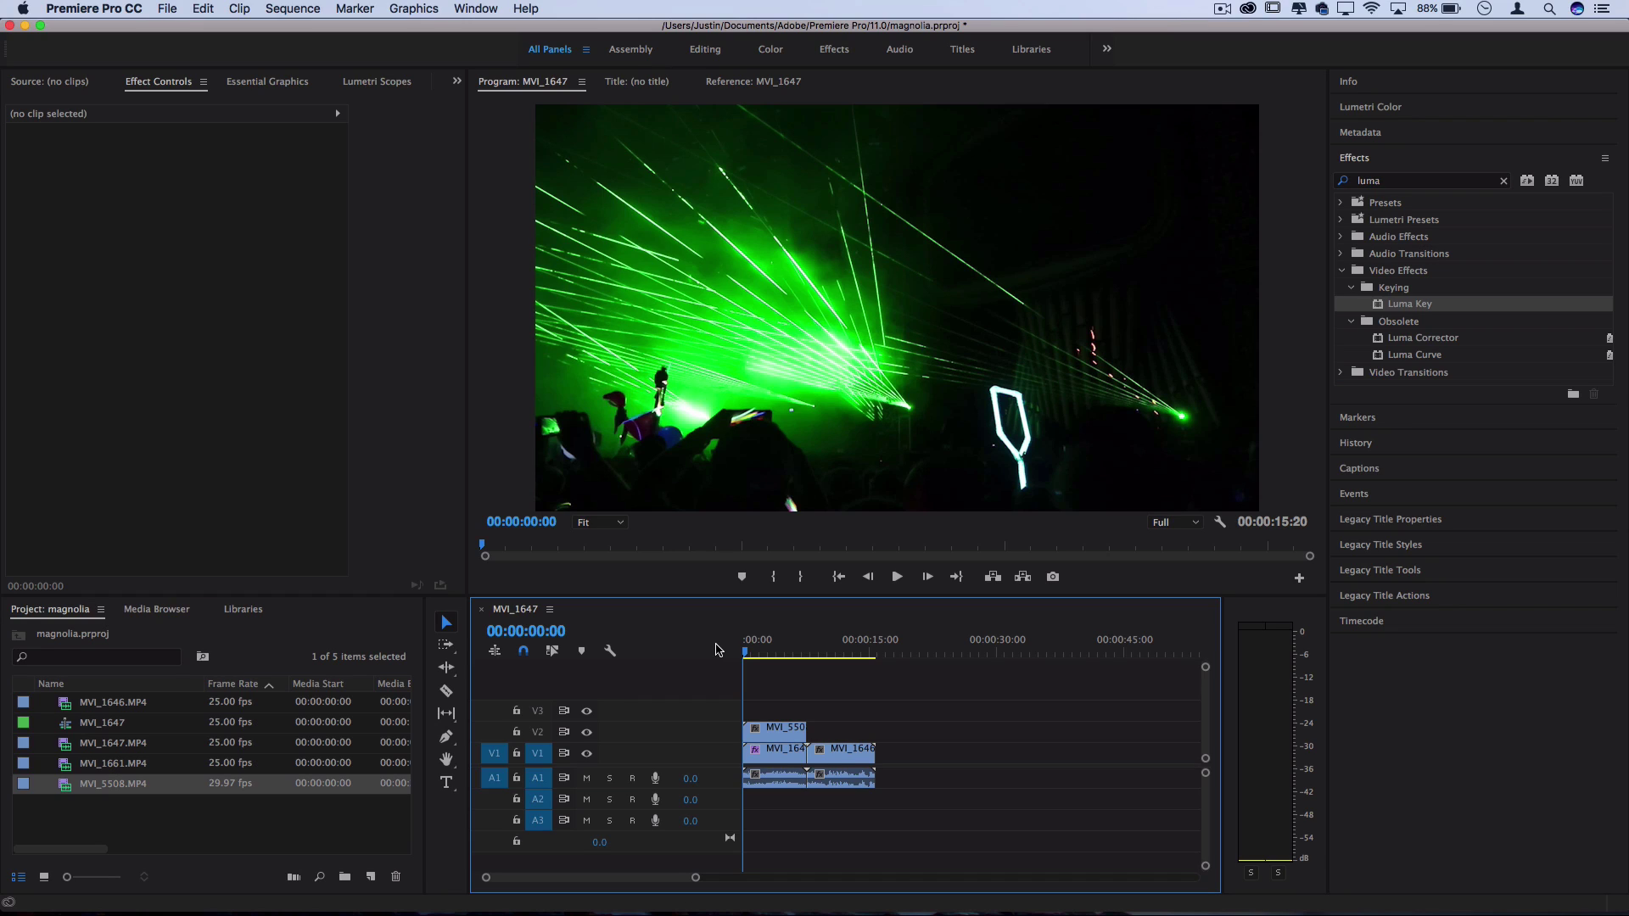
{"action": "left_click", "coordinate": [1388, 183]}
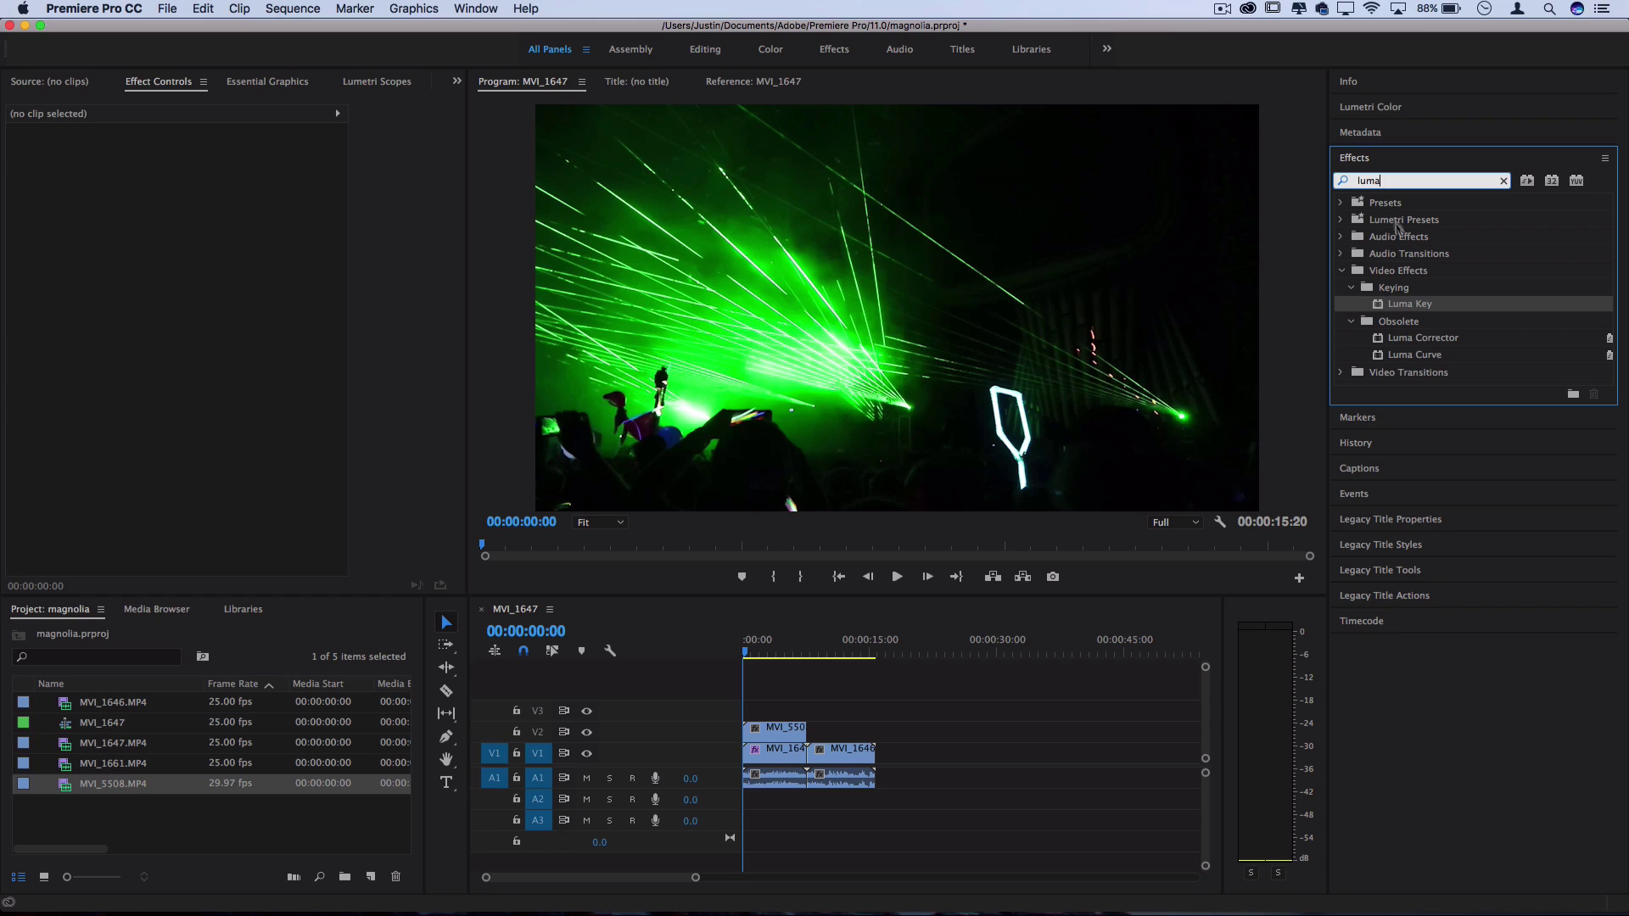
{"action": "left_click", "coordinate": [1414, 306]}
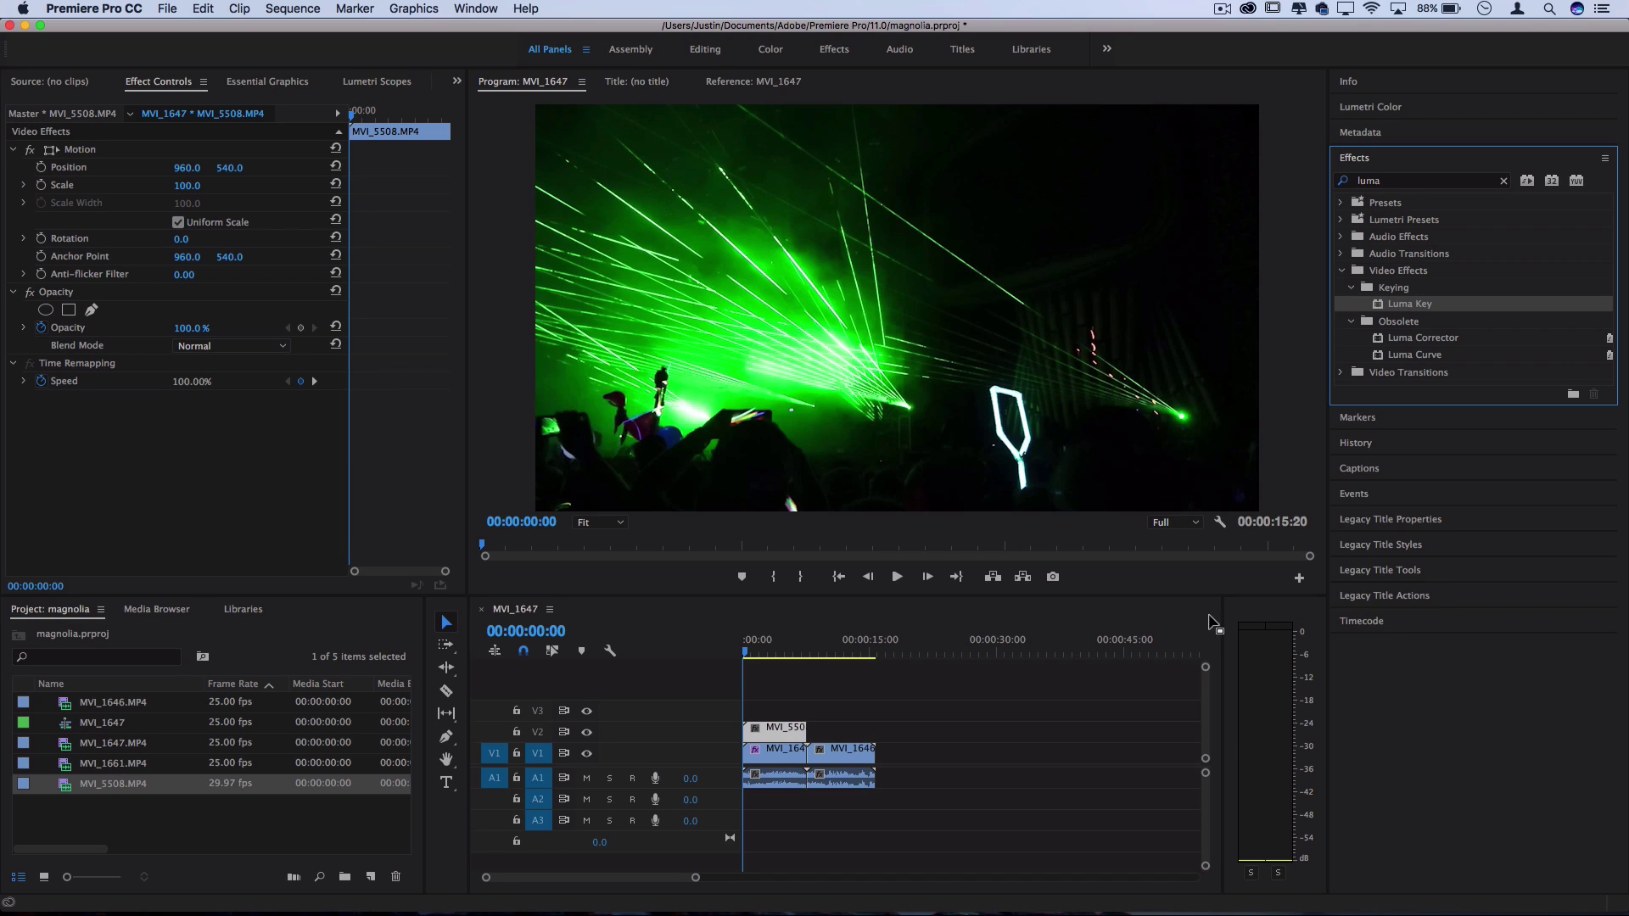
{"action": "left_click_drag", "start_coordinate": [1431, 311], "coordinate": [784, 733]}
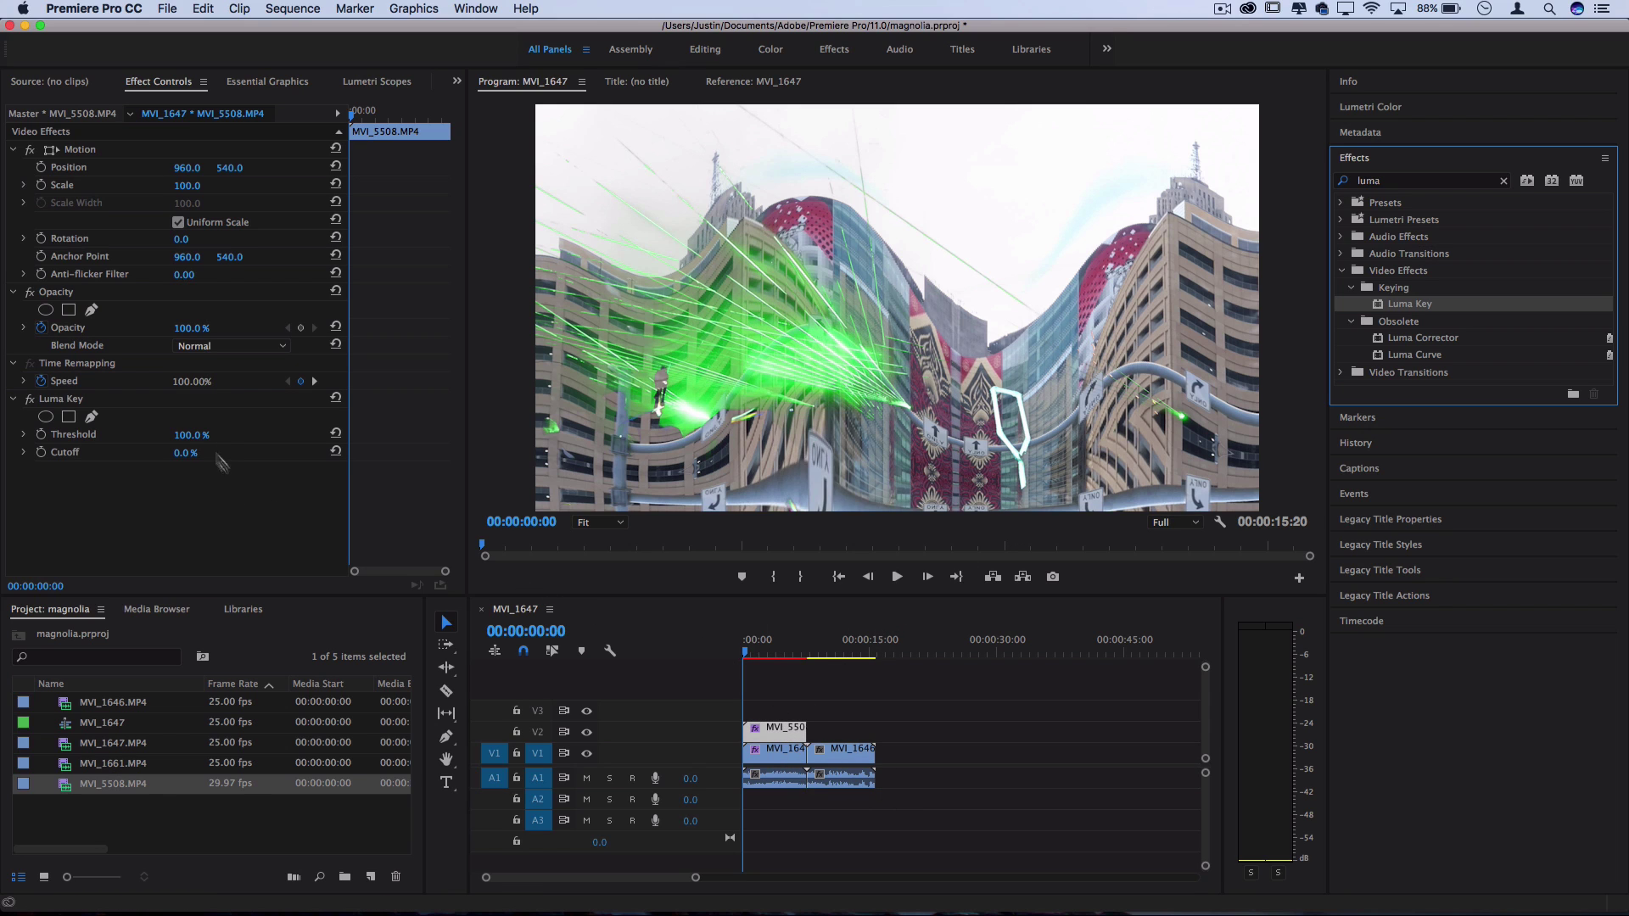
{"action": "mouse_move", "coordinate": [183, 434]}
{"action": "left_mouse_down"}
{"action": "mouse_move", "coordinate": [93, 434]}
{"action": "mouse_move", "coordinate": [255, 452]}
{"action": "mouse_move", "coordinate": [186, 452]}
{"action": "left_mouse_up"}
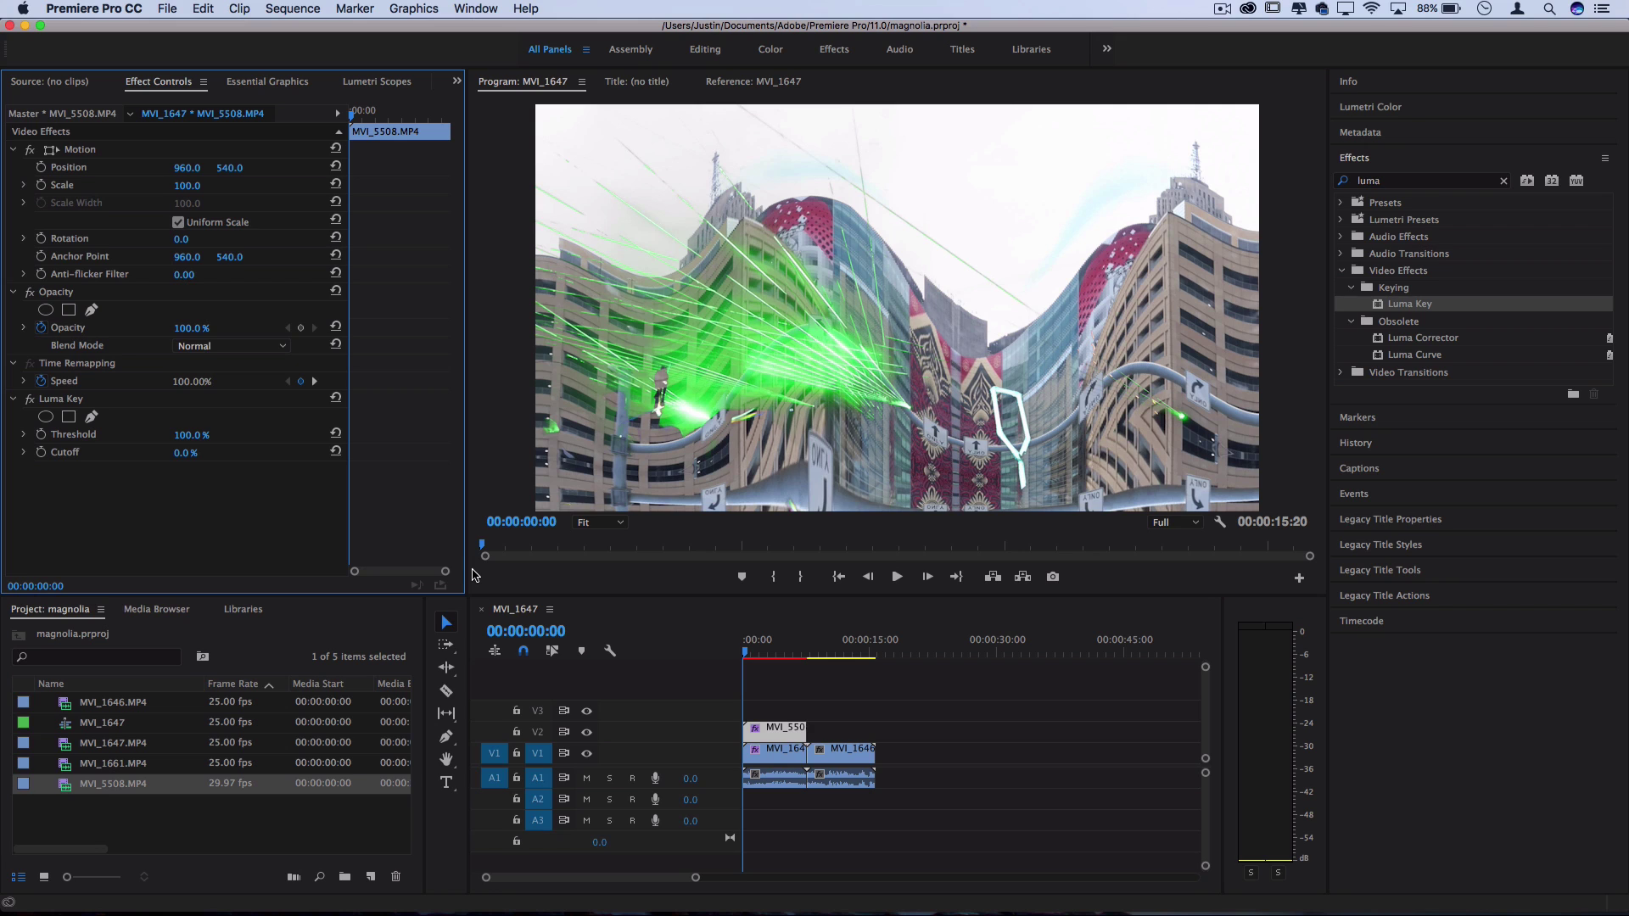
Step: Shift the MVI_5508.MP4 laser clip on V2 to start at 00:00:02:08 and play the overlay over the first clip
{"action": "left_click_drag", "start_coordinate": [768, 733], "coordinate": [810, 739]}
{"action": "left_click", "coordinate": [764, 652]}
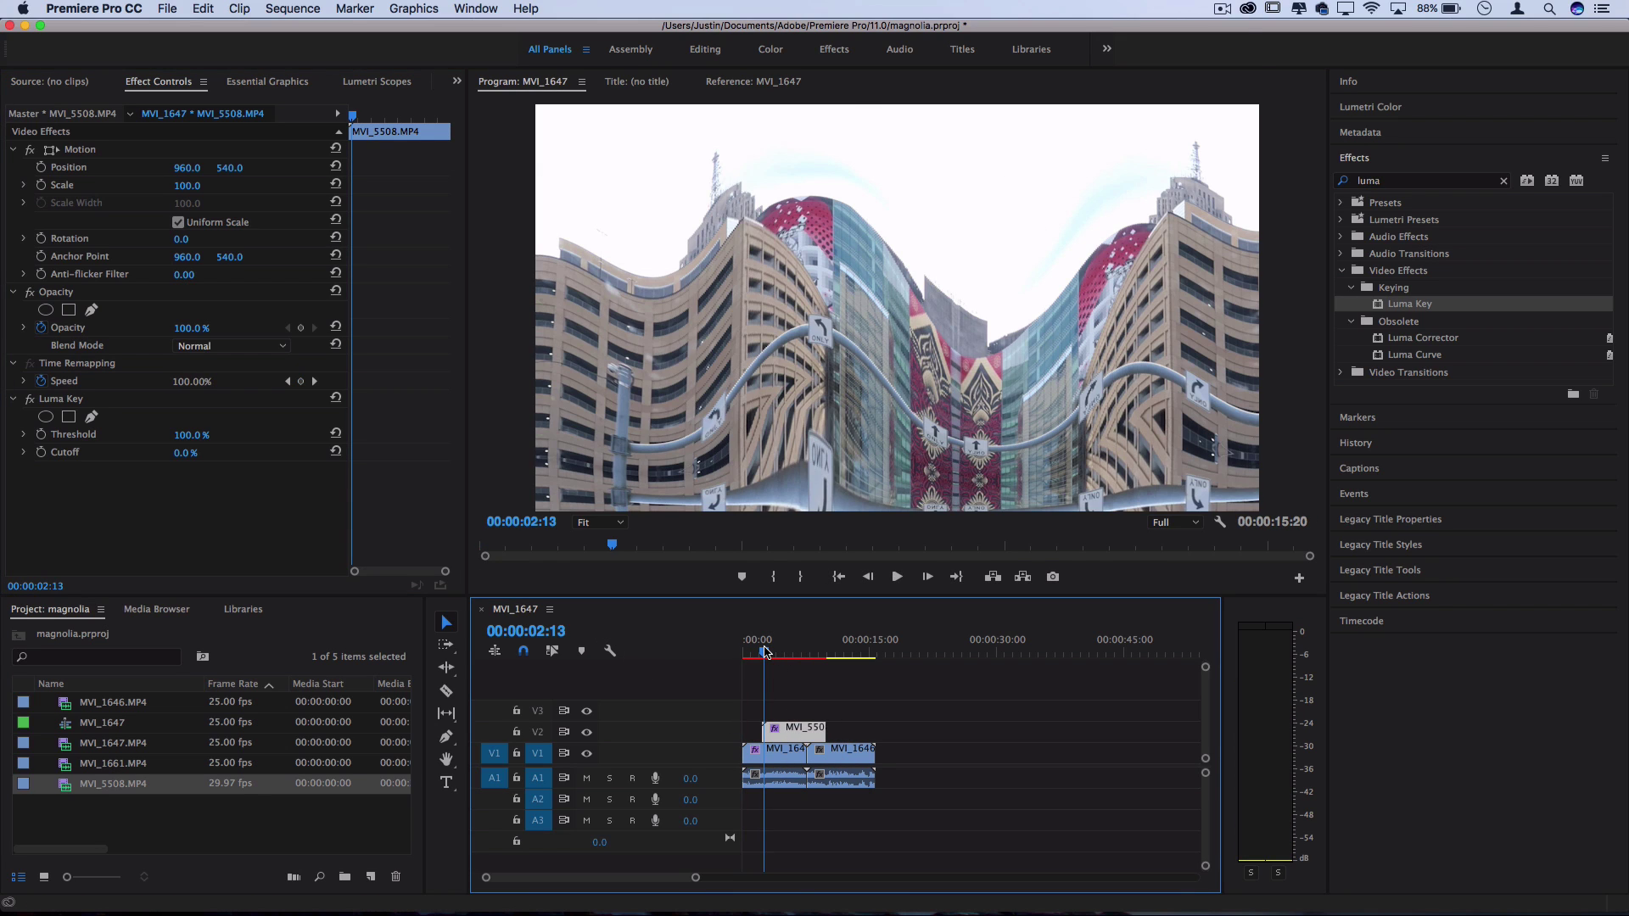
{"action": "key", "text": "space"}
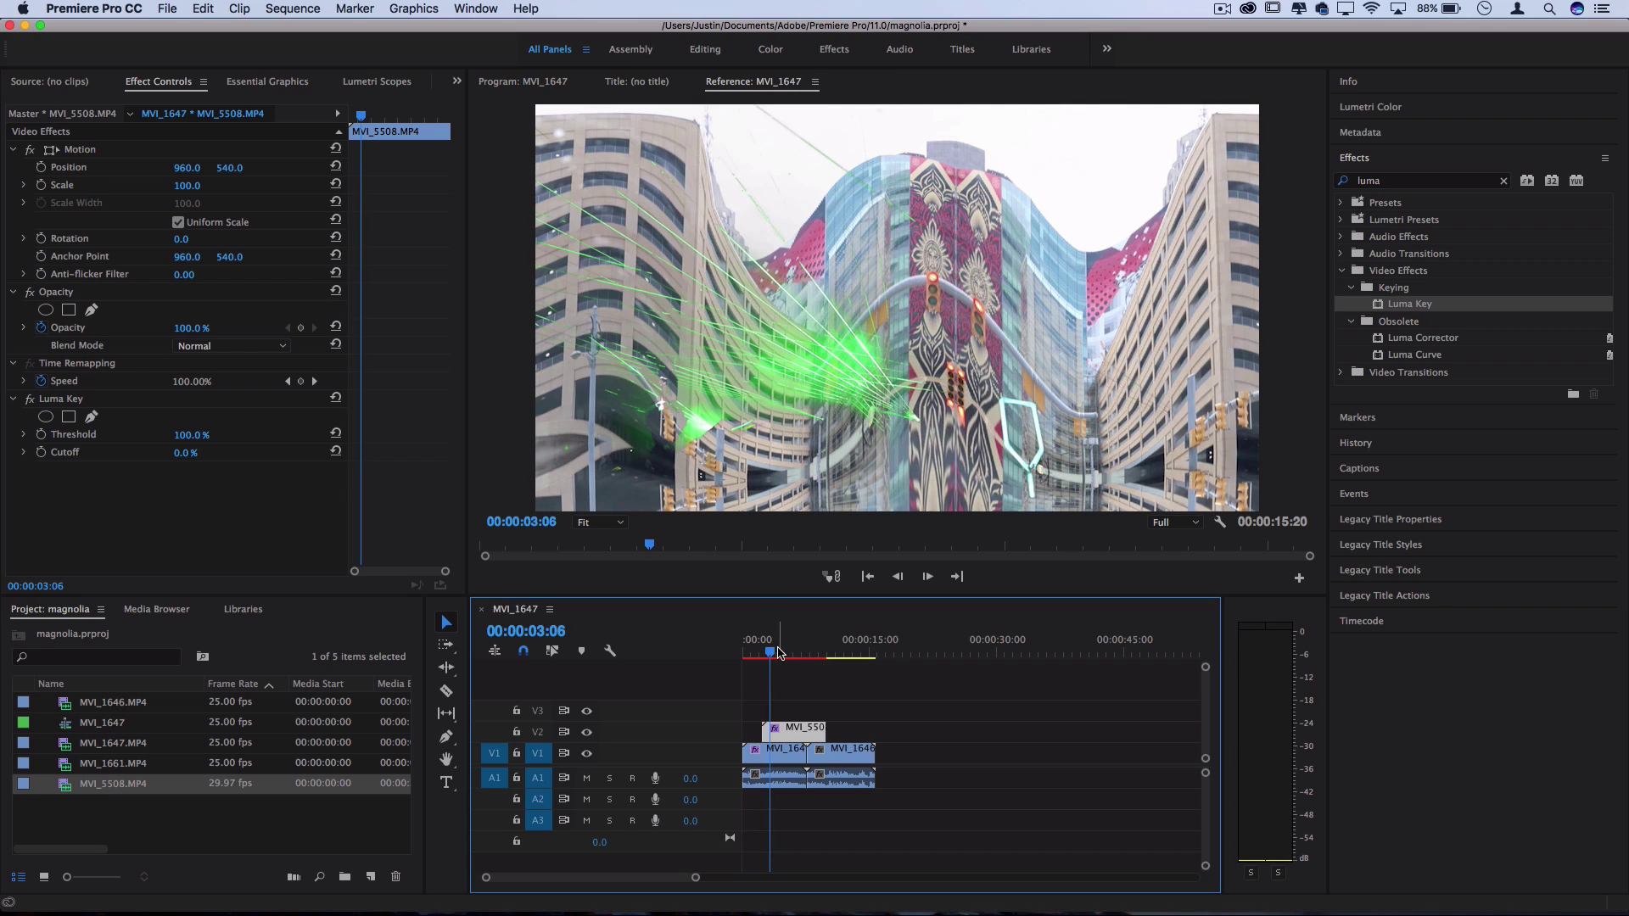
{"action": "key", "text": "space"}
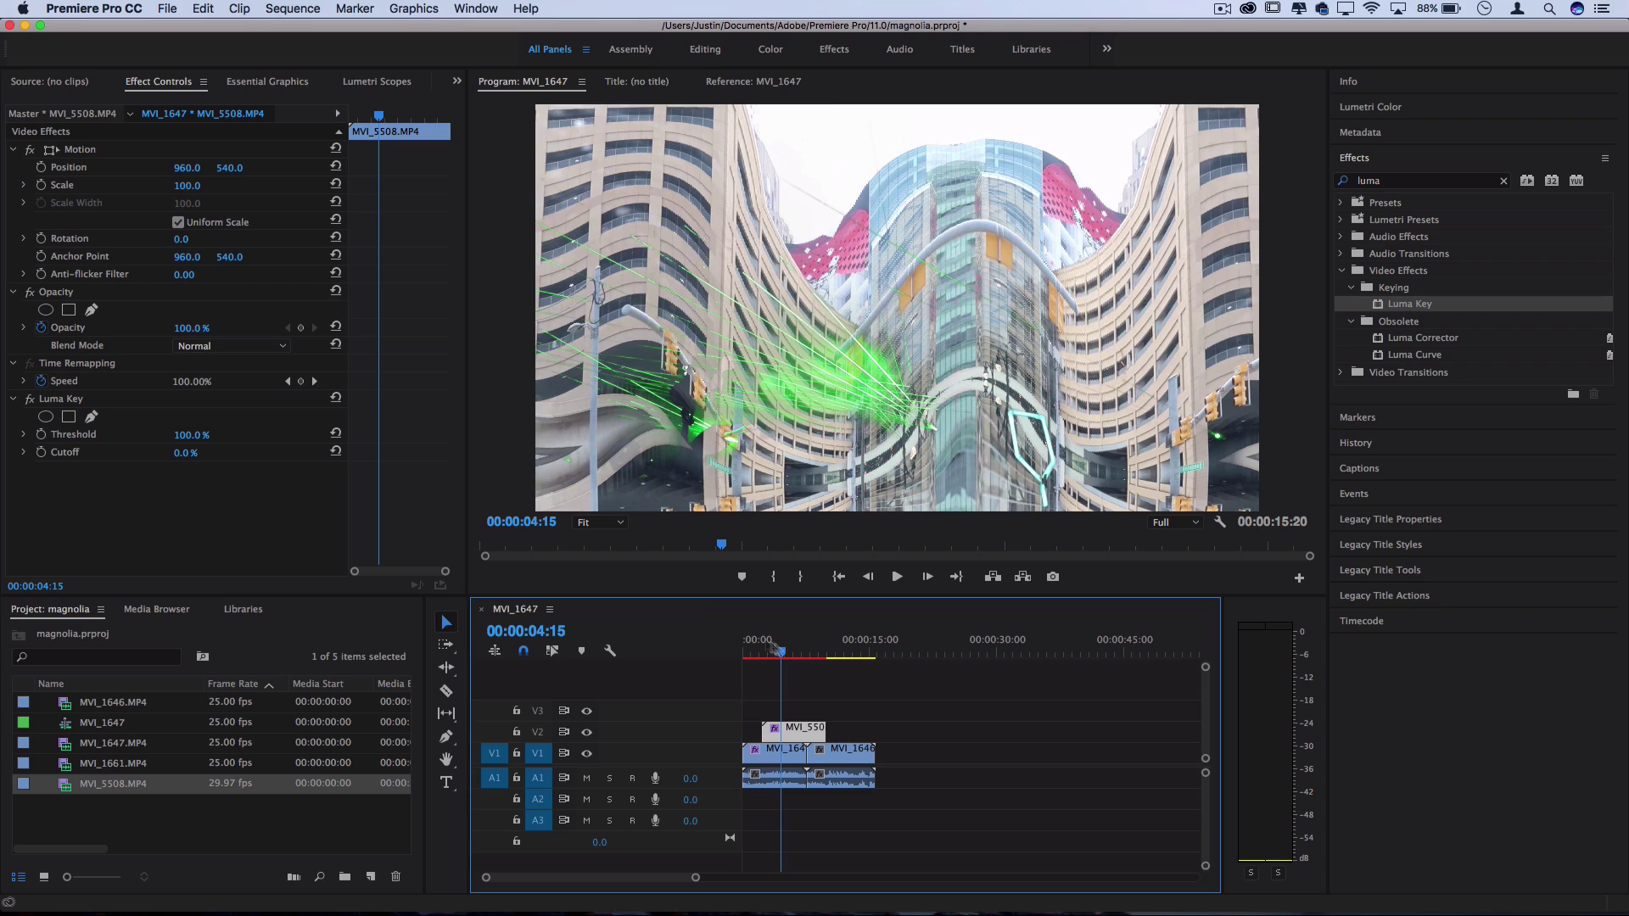
Step: Enable keyframing for the Luma Key threshold and cutoff at 00:00:04:15 and set the threshold there to 0%
{"action": "left_click", "coordinate": [40, 434]}
{"action": "left_click", "coordinate": [41, 452]}
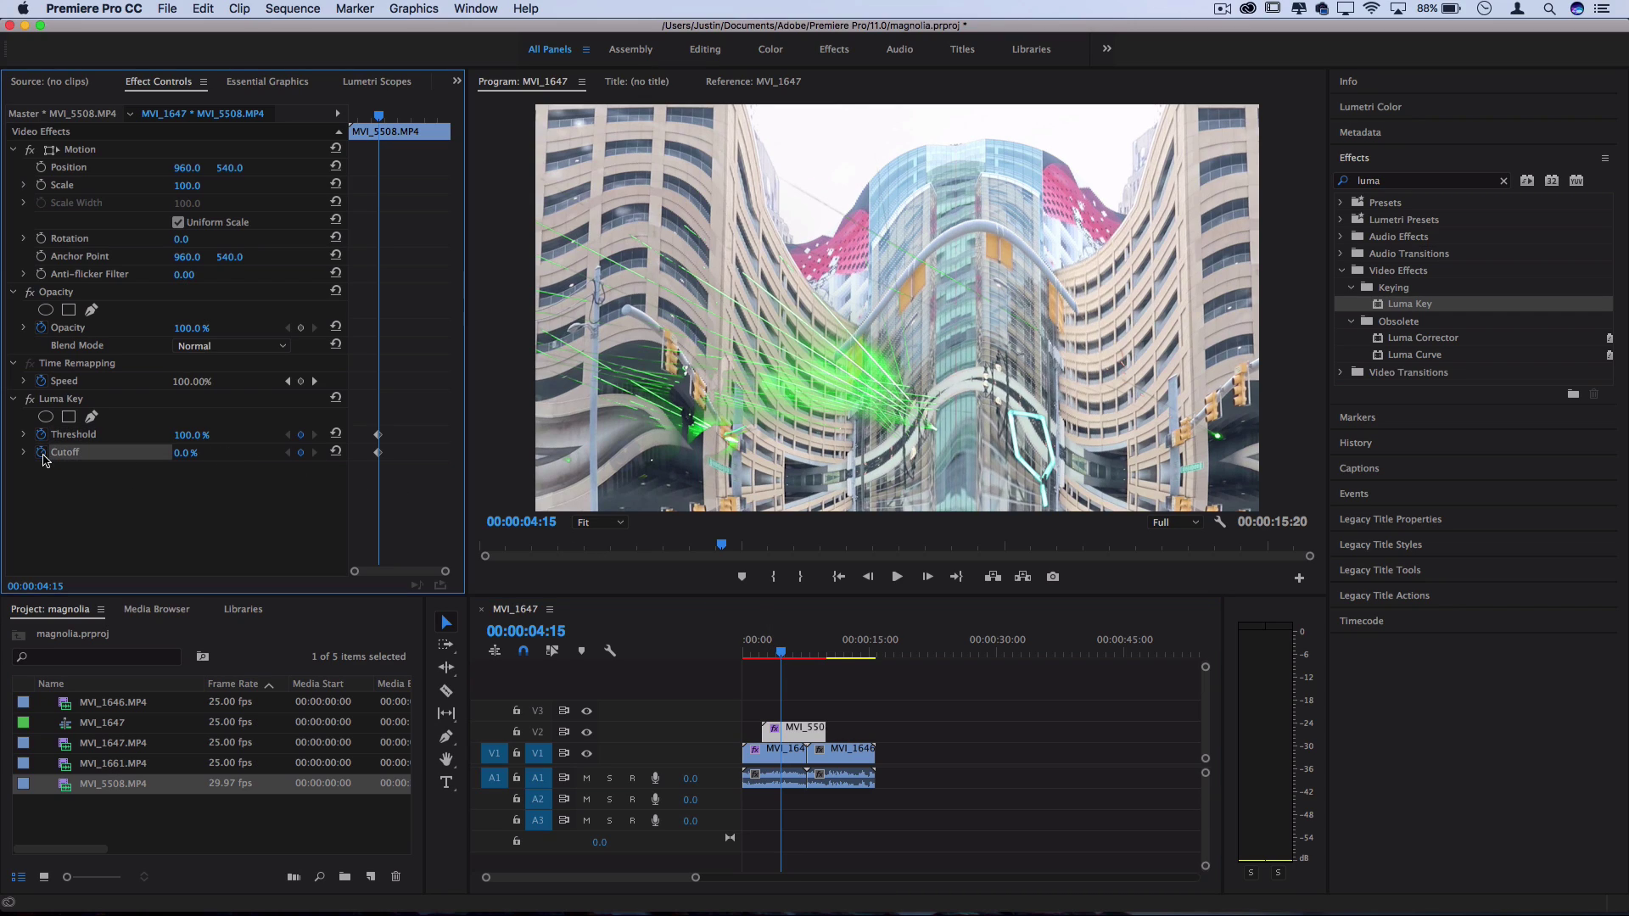
{"action": "left_click", "coordinate": [189, 435]}
{"action": "type", "text": "0"}
{"action": "key", "text": "Return"}
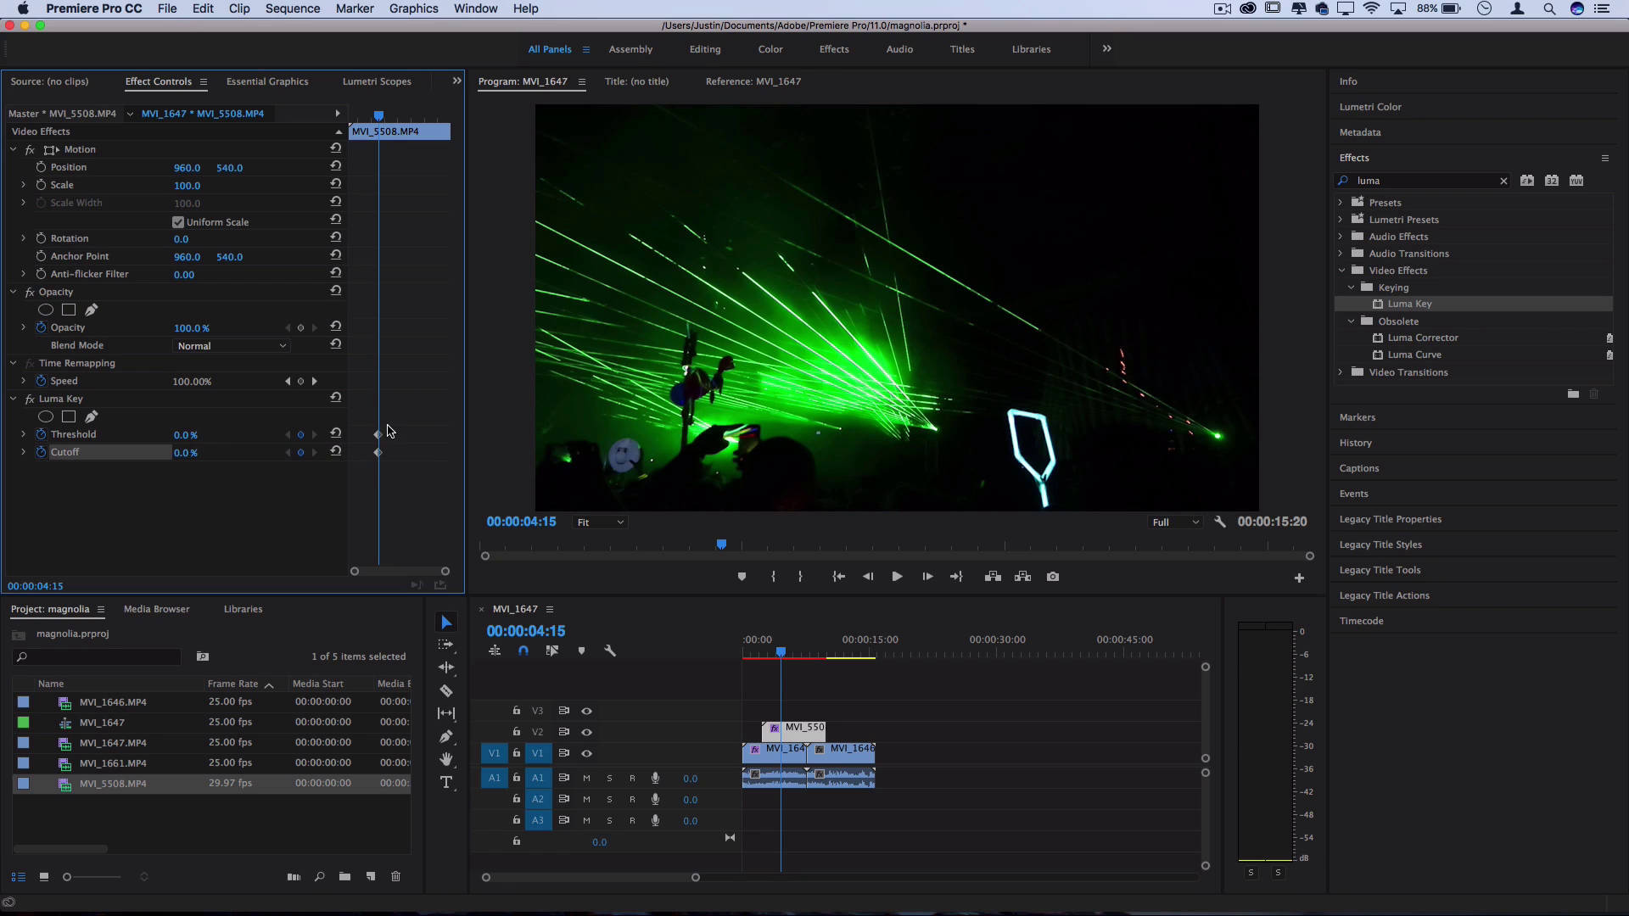
Step: Change the interpolation of the threshold and cutoff keyframes at 00:00:04:15 to Hold
{"action": "left_click_drag", "start_coordinate": [397, 395], "coordinate": [361, 484]}
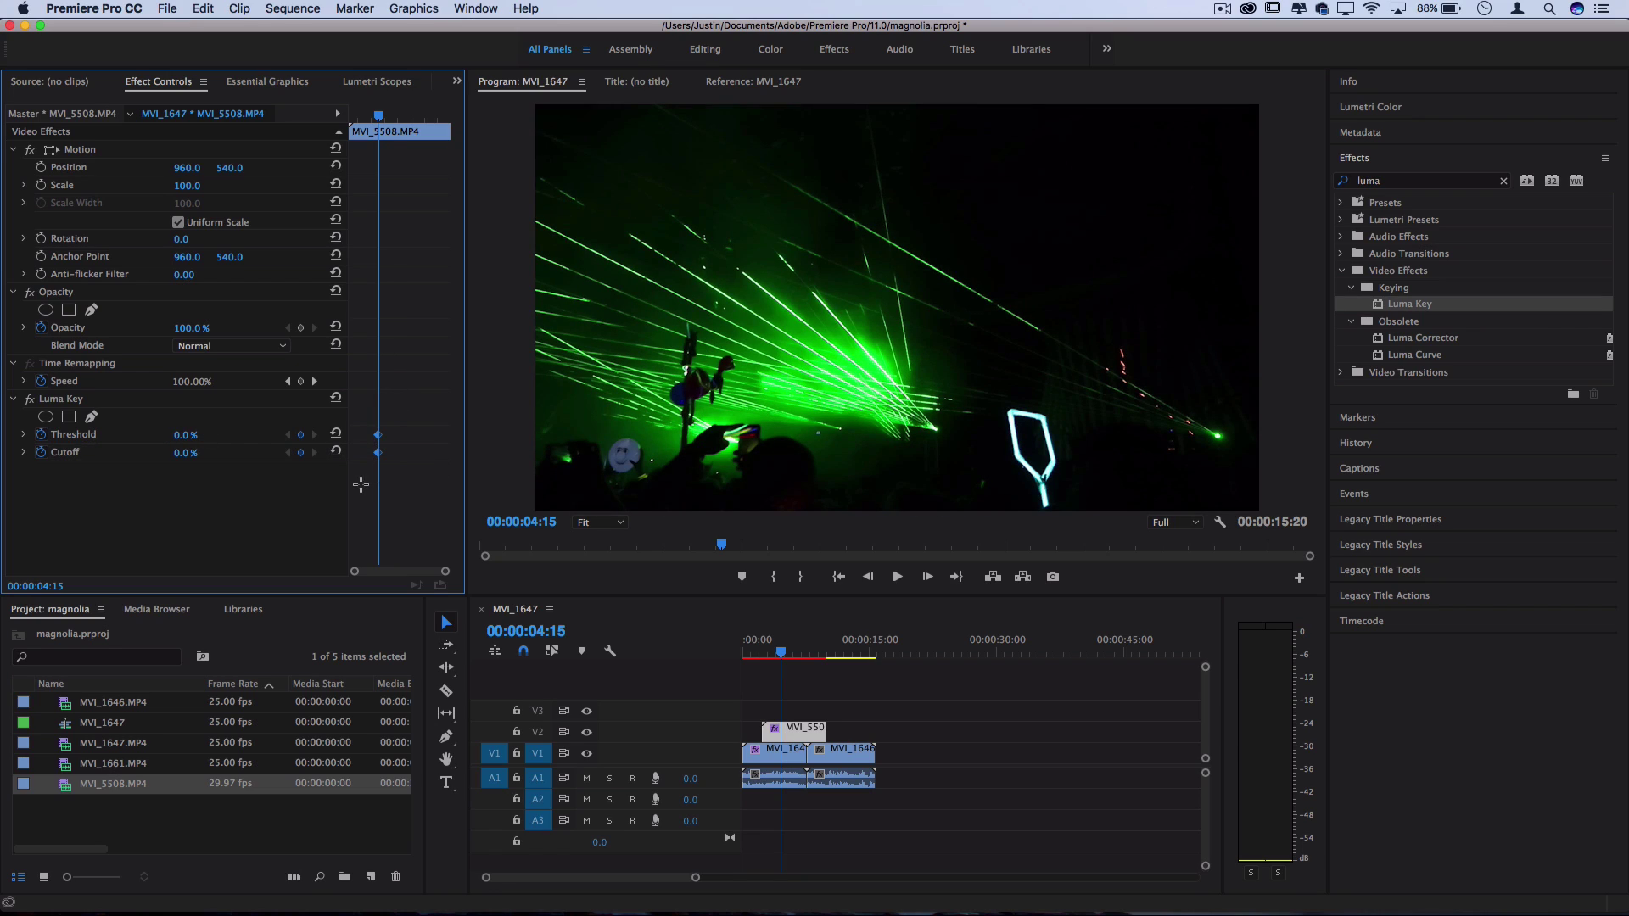
{"action": "right_click", "coordinate": [379, 439]}
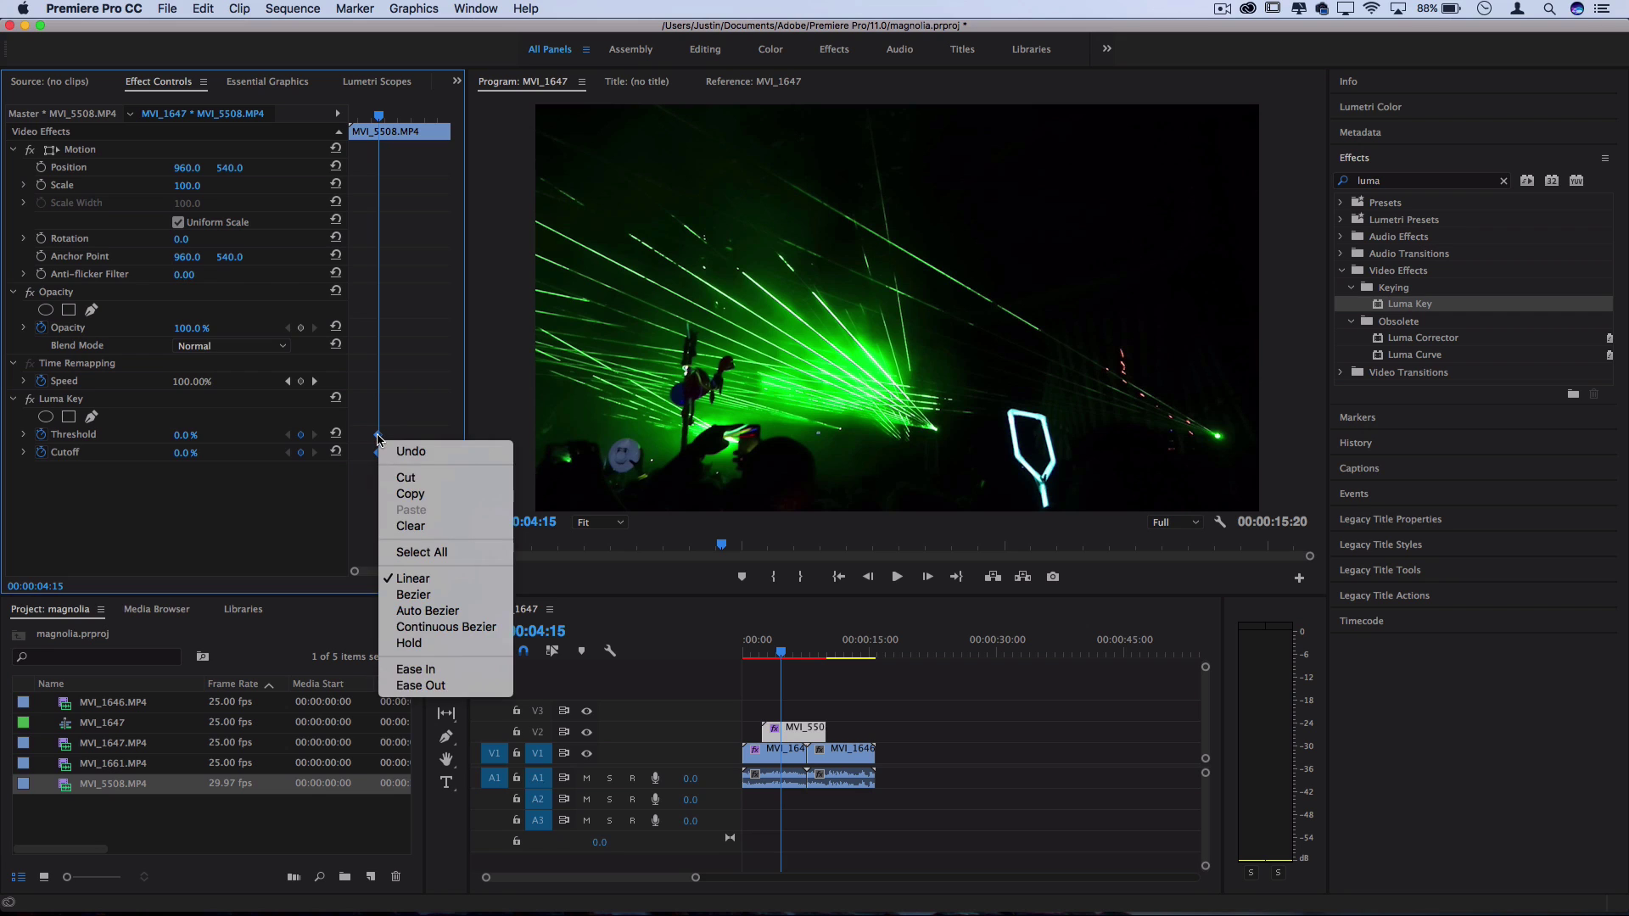
{"action": "left_click", "coordinate": [415, 647]}
Step: Set the Luma Key threshold to 100% at the laser clip's start and scrub through the switch to the full laser footage
{"action": "left_click_drag", "start_coordinate": [378, 115], "coordinate": [350, 116]}
{"action": "left_click_drag", "start_coordinate": [181, 436], "coordinate": [195, 436]}
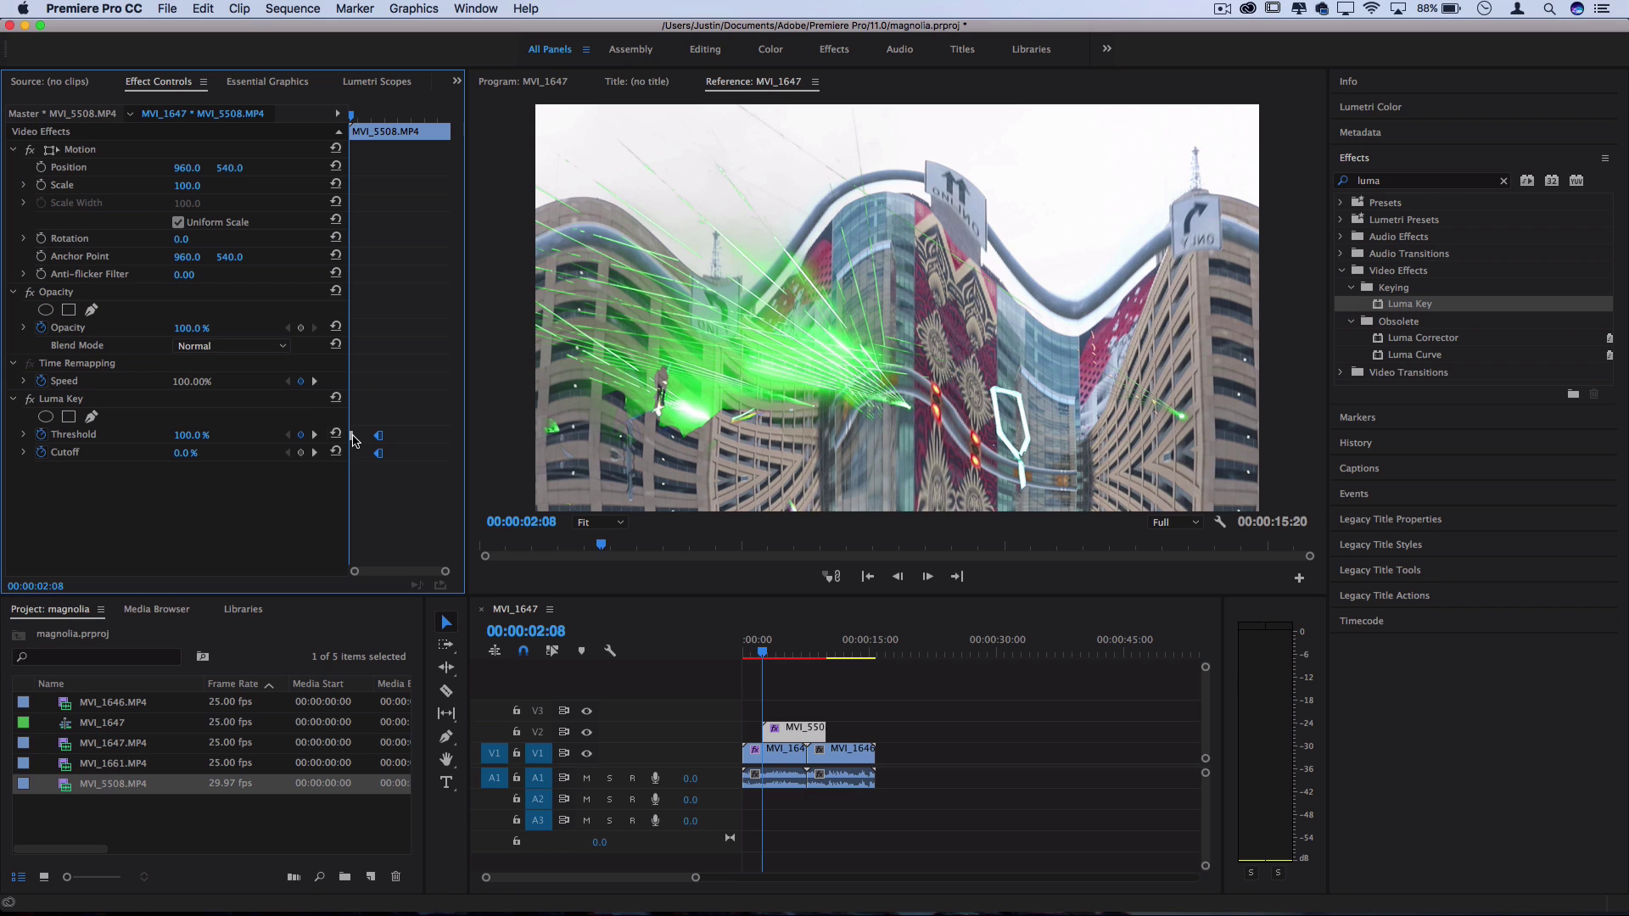
{"action": "left_click_drag", "start_coordinate": [357, 121], "coordinate": [386, 129]}
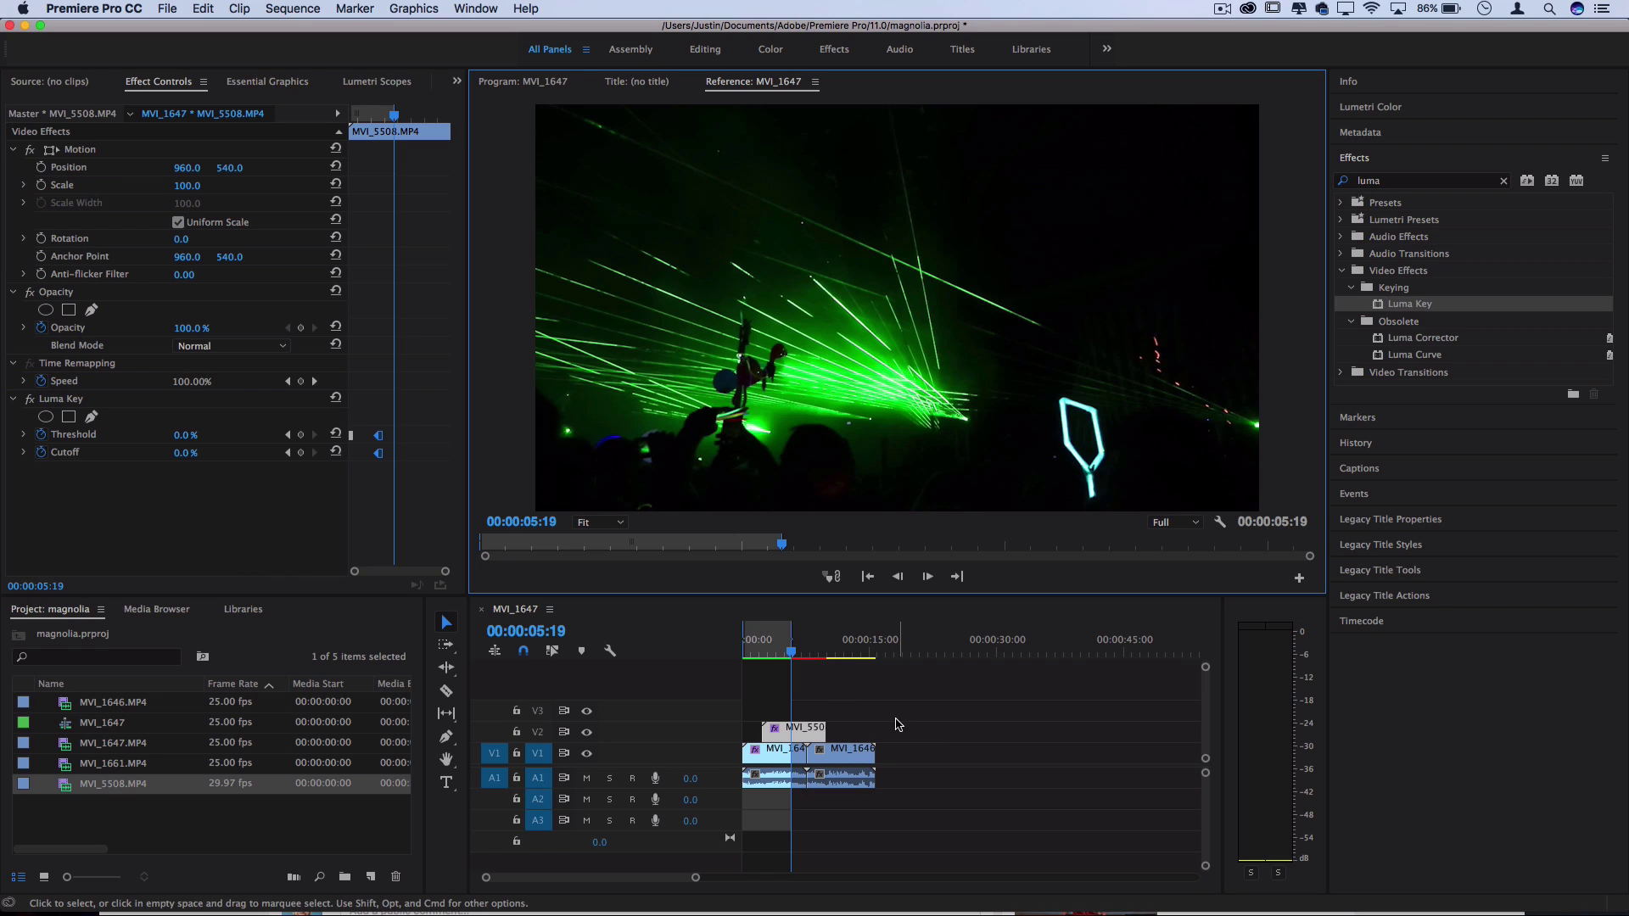
Step: Move the laser clip to the end of V1 and place the MVI_1661.MP4 lantern clip's video on V2 at 00:00:03:13
{"action": "left_click", "coordinate": [814, 683]}
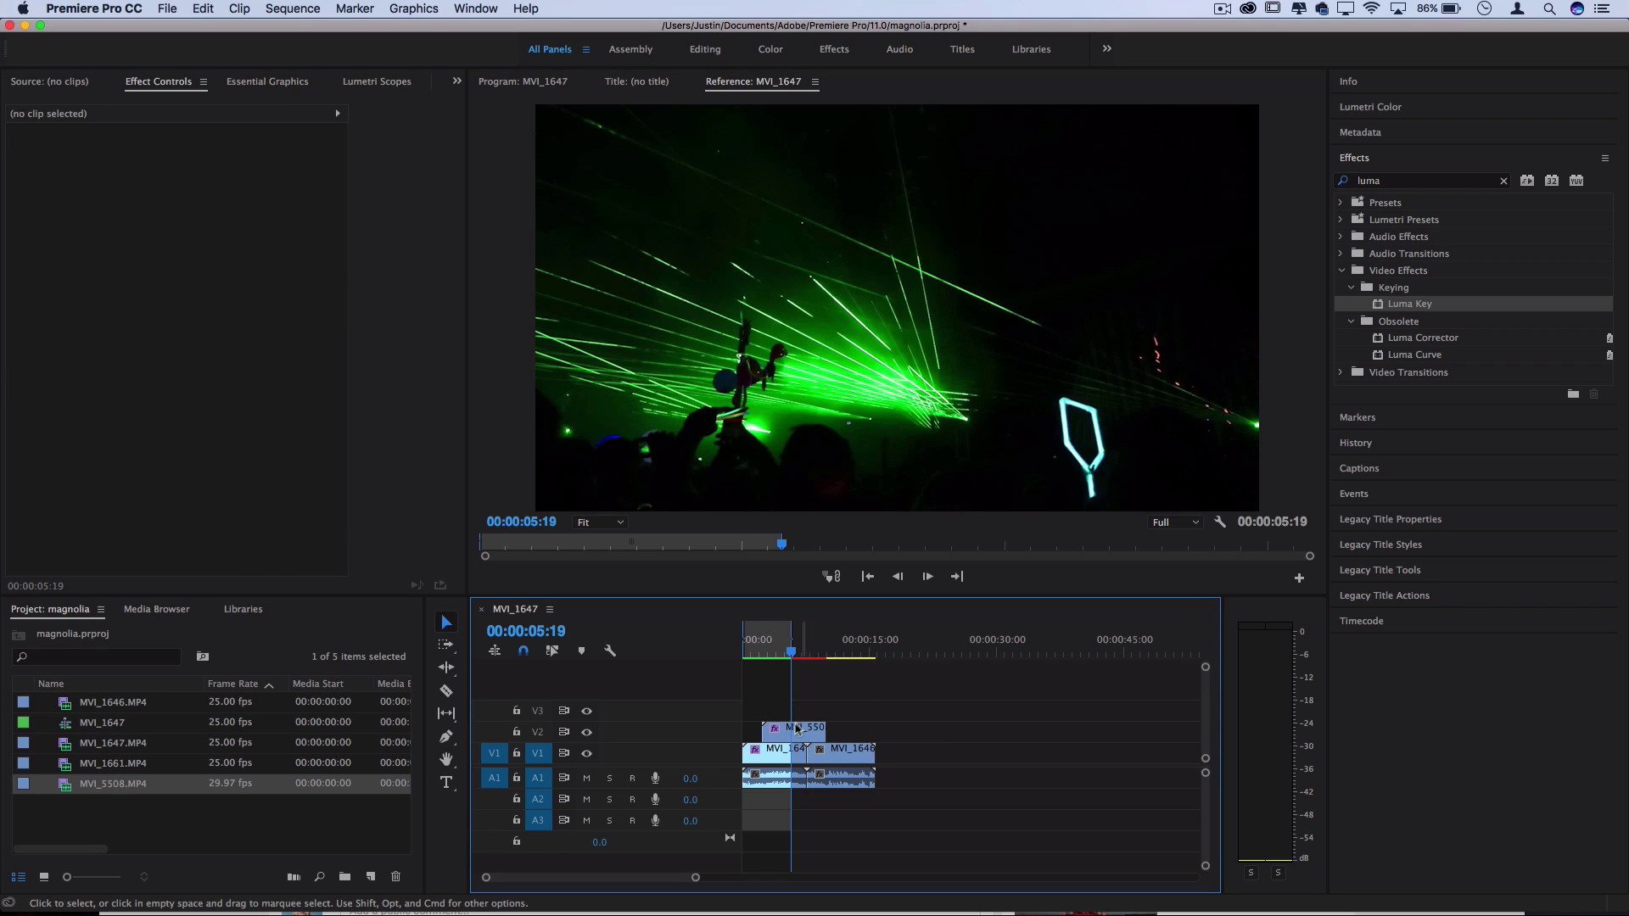
{"action": "left_click_drag", "start_coordinate": [798, 727], "coordinate": [911, 751]}
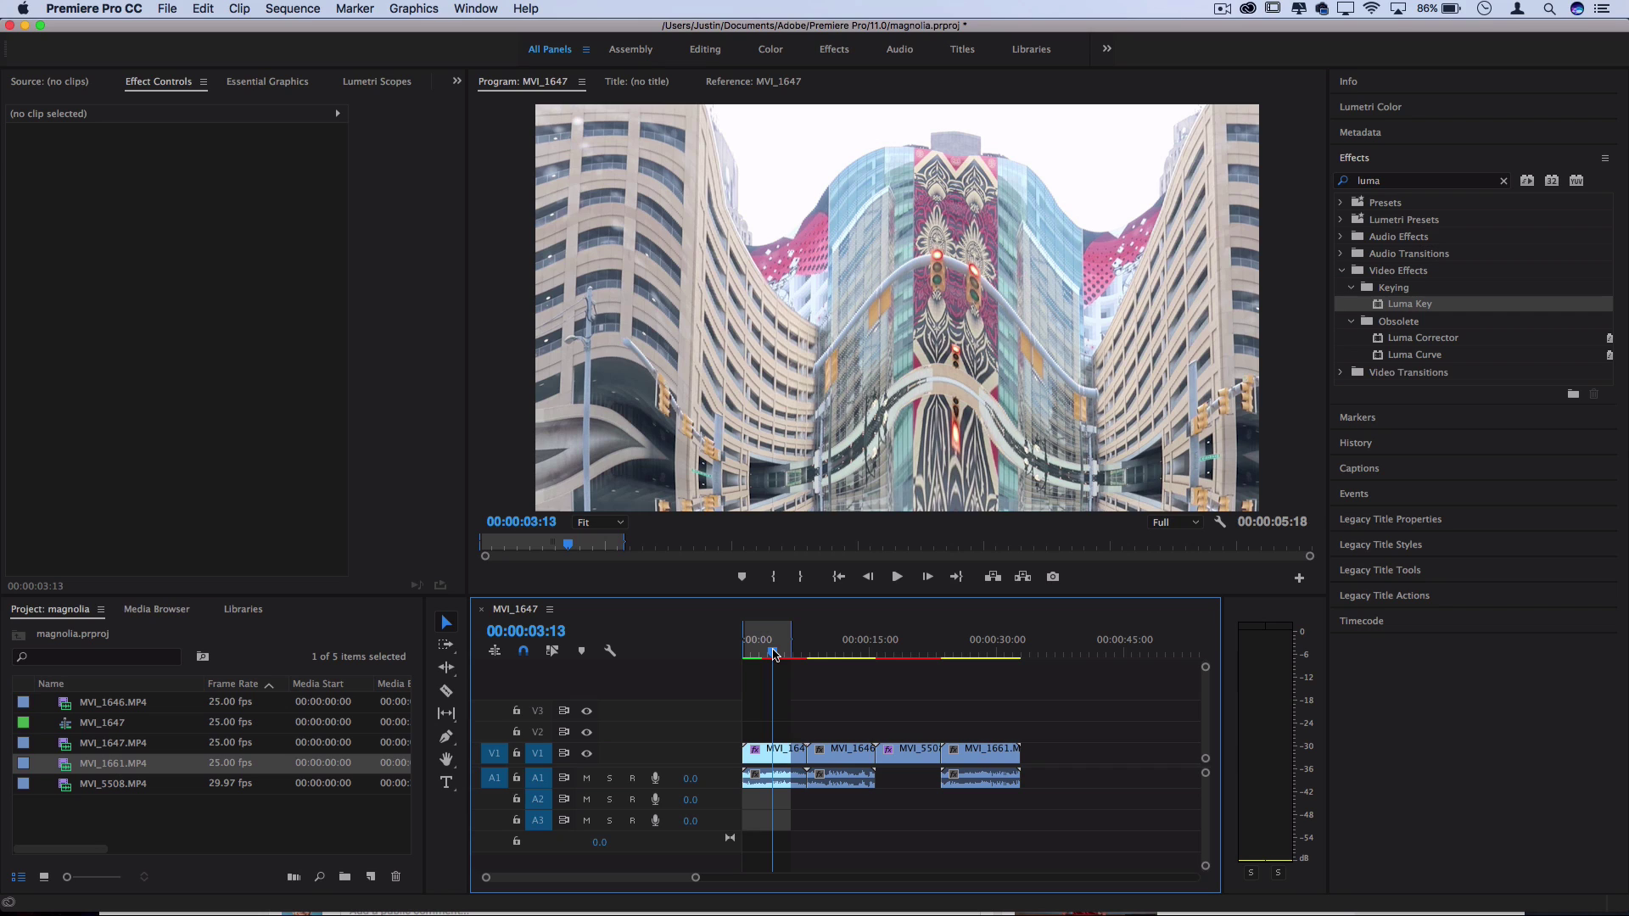
{"action": "left_click_drag", "start_coordinate": [1003, 761], "coordinate": [833, 730]}
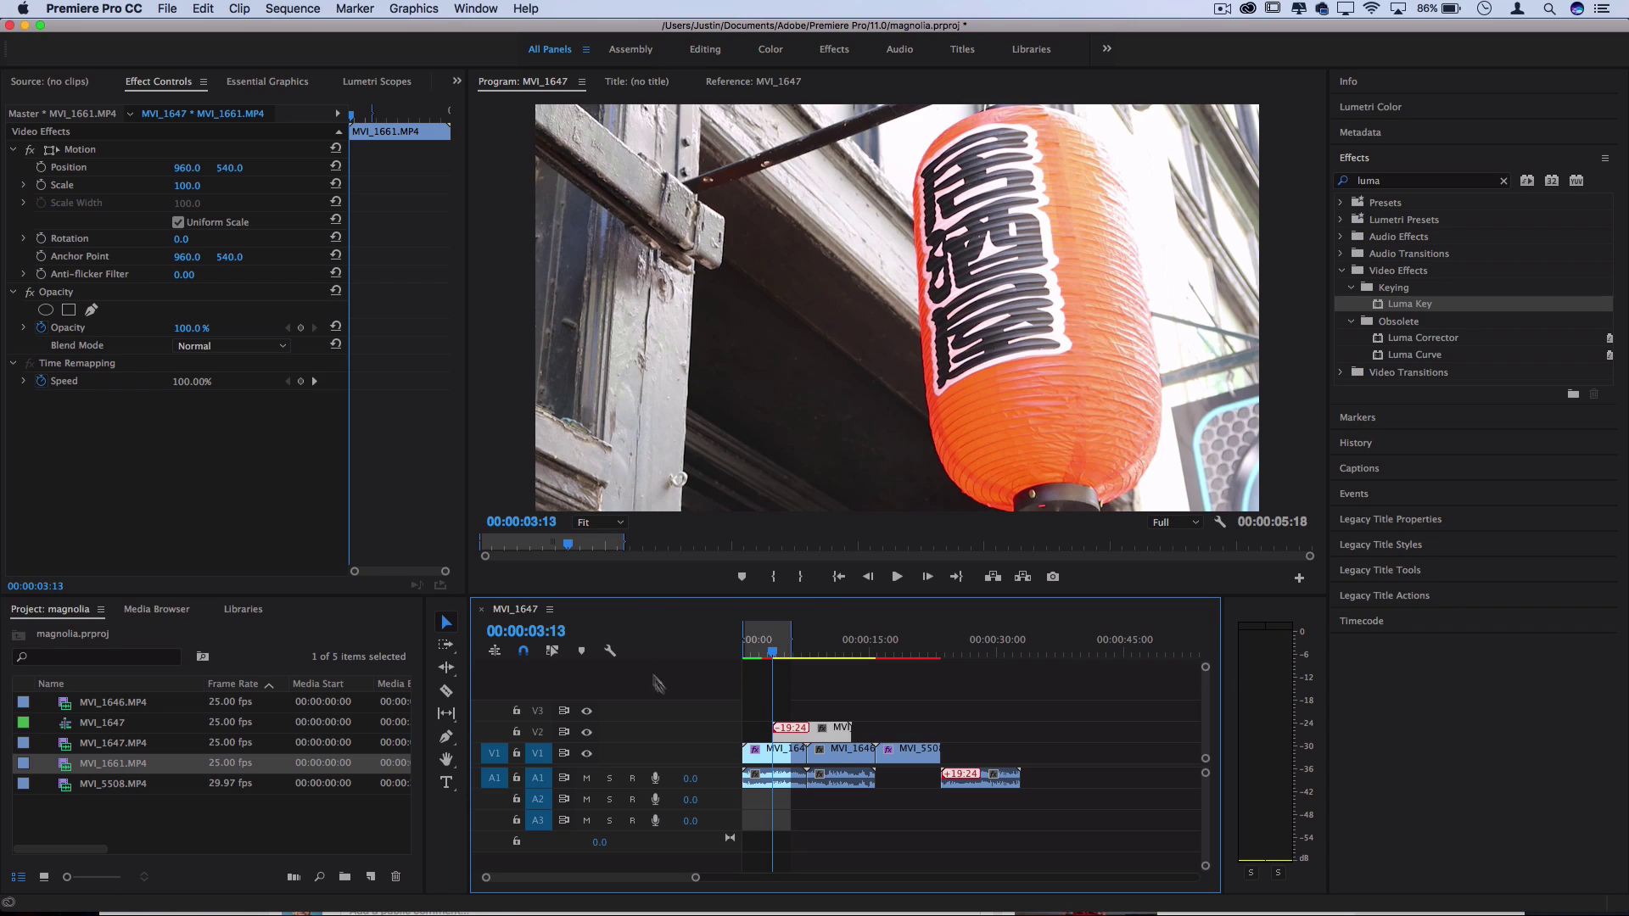
Step: Draw a closed freeform opacity mask around the orange lantern in the MVI_1661.MP4 clip at 00:00:03:13
{"action": "left_click", "coordinate": [58, 295]}
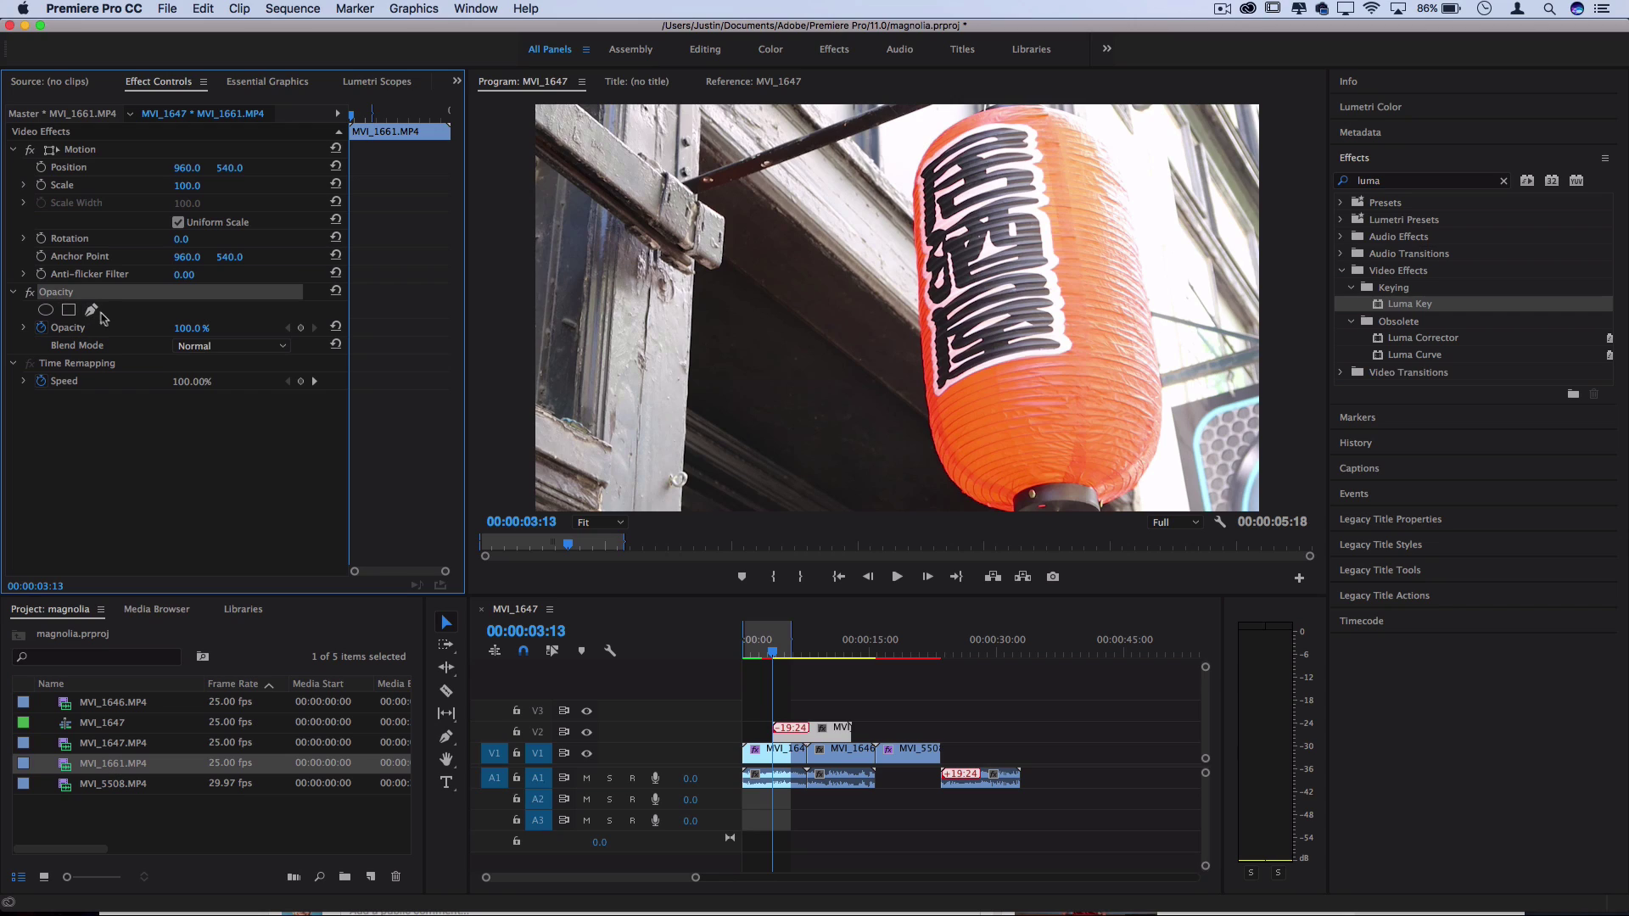
{"action": "left_click", "coordinate": [91, 310]}
{"action": "left_click", "coordinate": [914, 263]}
{"action": "left_click", "coordinate": [923, 397]}
{"action": "left_click", "coordinate": [943, 481]}
{"action": "left_click", "coordinate": [992, 508]}
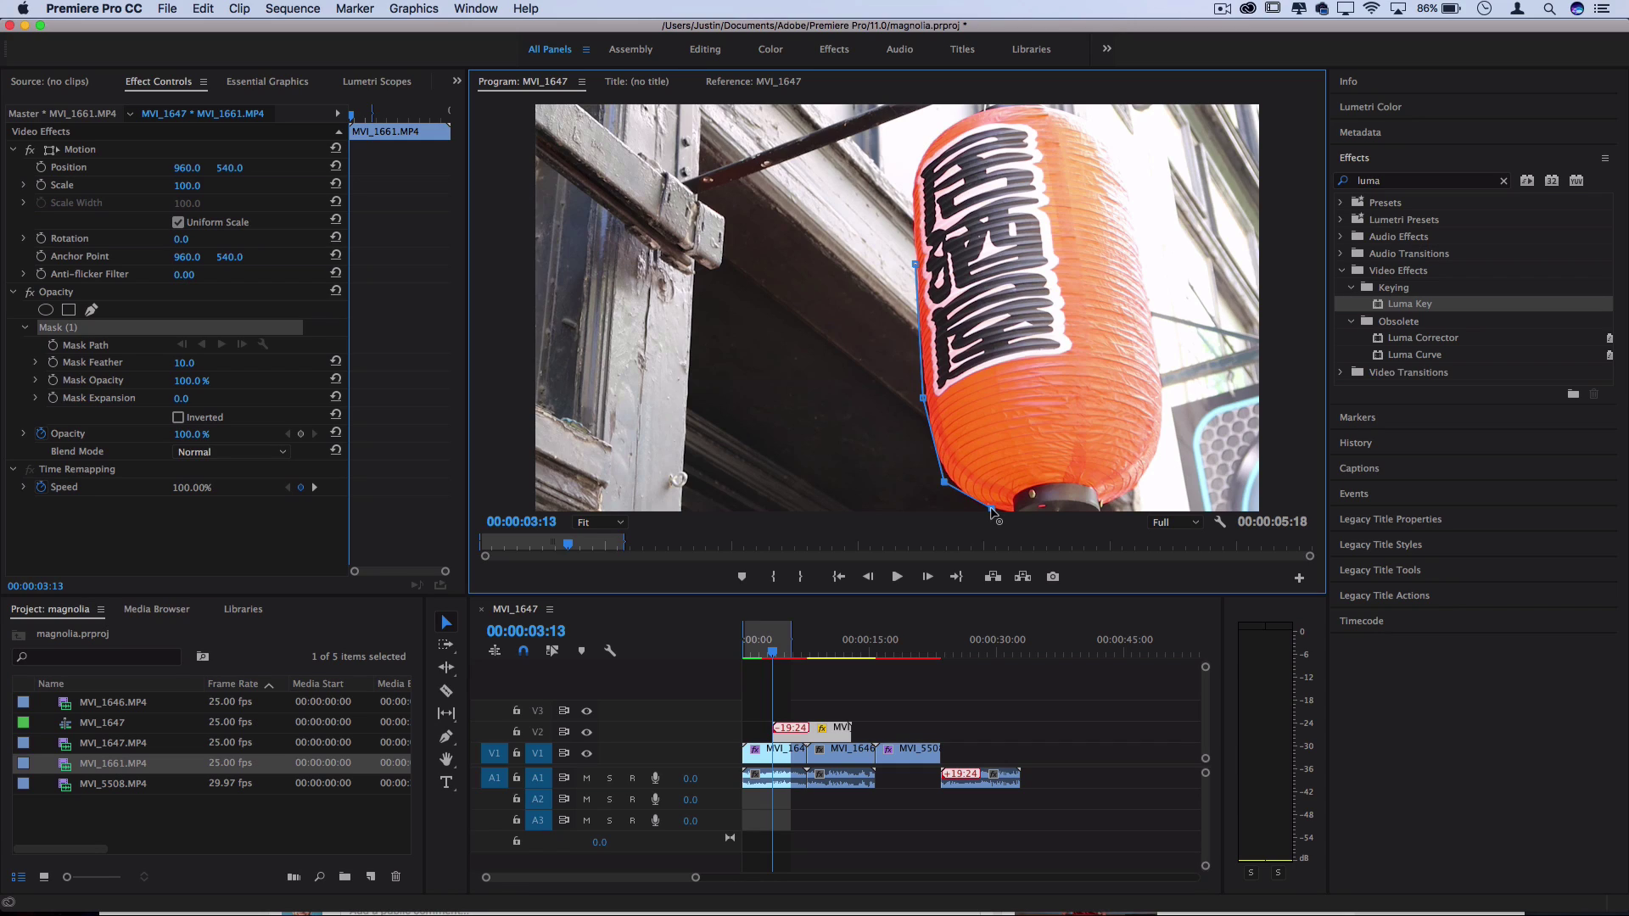
{"action": "left_click", "coordinate": [1114, 505]}
{"action": "left_click", "coordinate": [1167, 434]}
{"action": "left_click", "coordinate": [1159, 351]}
{"action": "left_click", "coordinate": [1144, 258]}
{"action": "left_click", "coordinate": [1131, 176]}
{"action": "left_click", "coordinate": [1102, 124]}
{"action": "left_click", "coordinate": [1036, 107]}
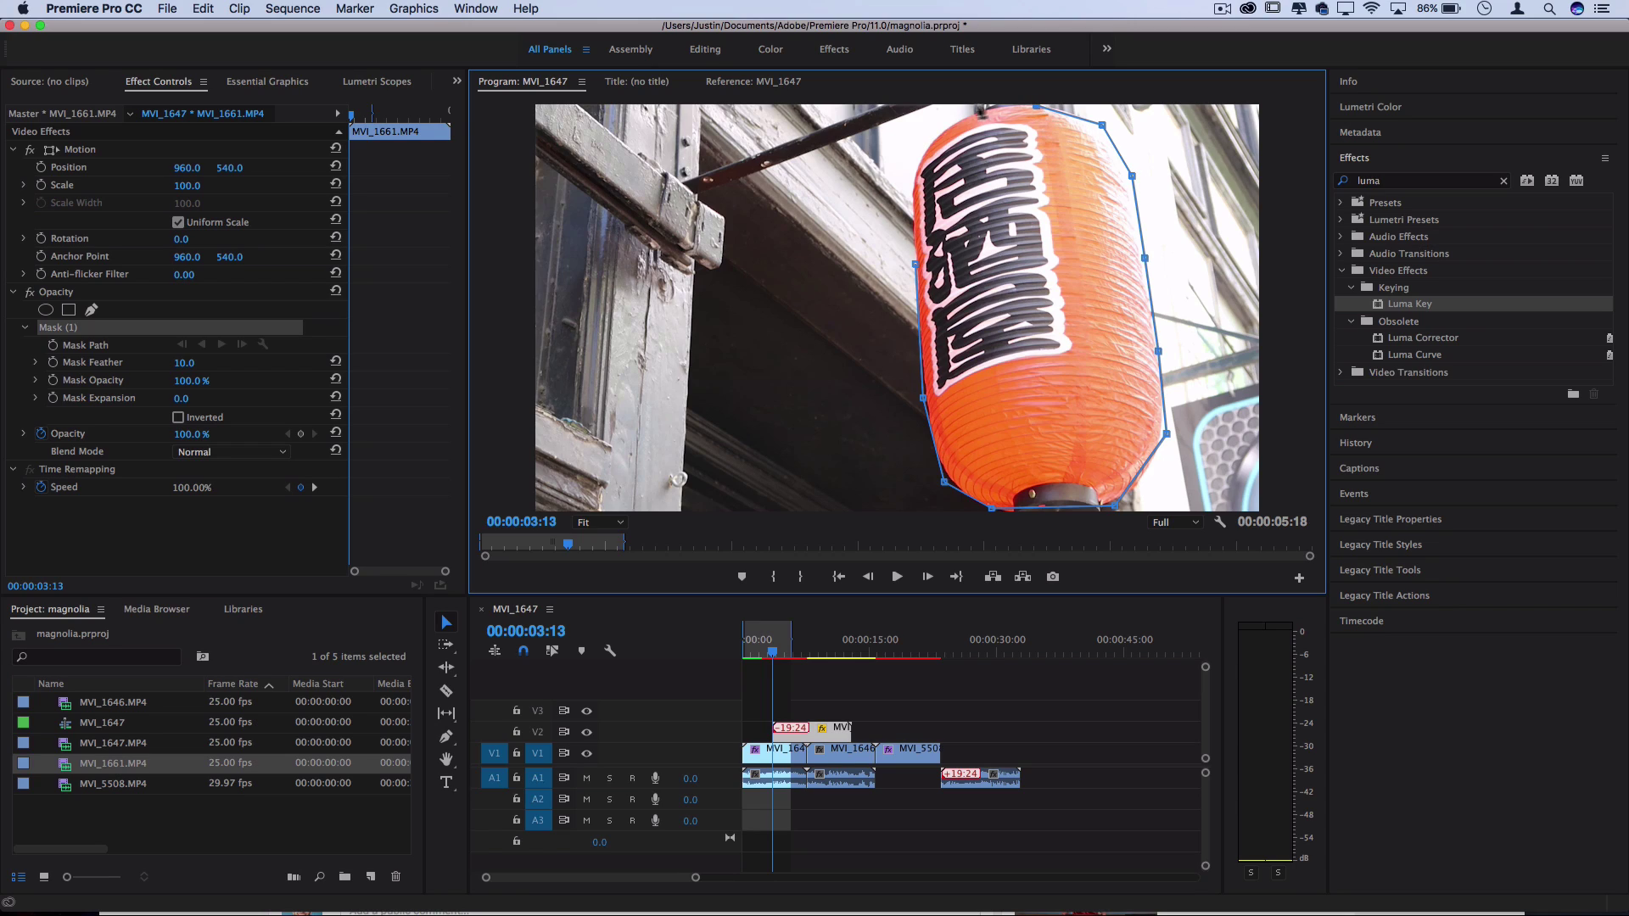
{"action": "left_click", "coordinate": [956, 113]}
{"action": "left_click", "coordinate": [922, 145]}
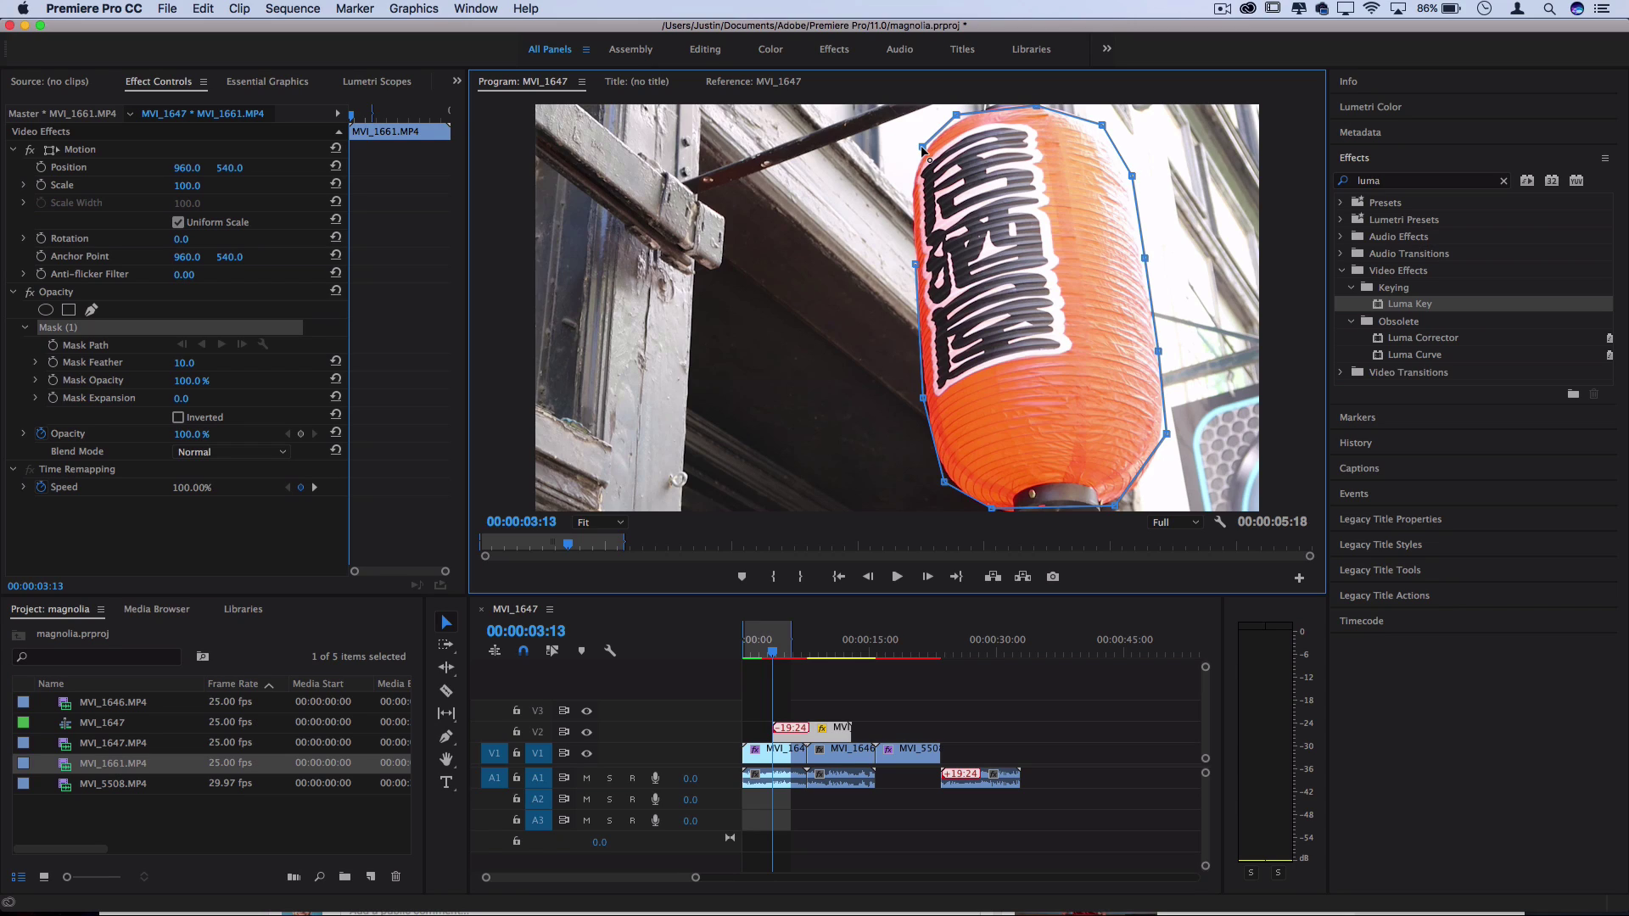
{"action": "left_click", "coordinate": [912, 199]}
{"action": "left_click", "coordinate": [916, 263]}
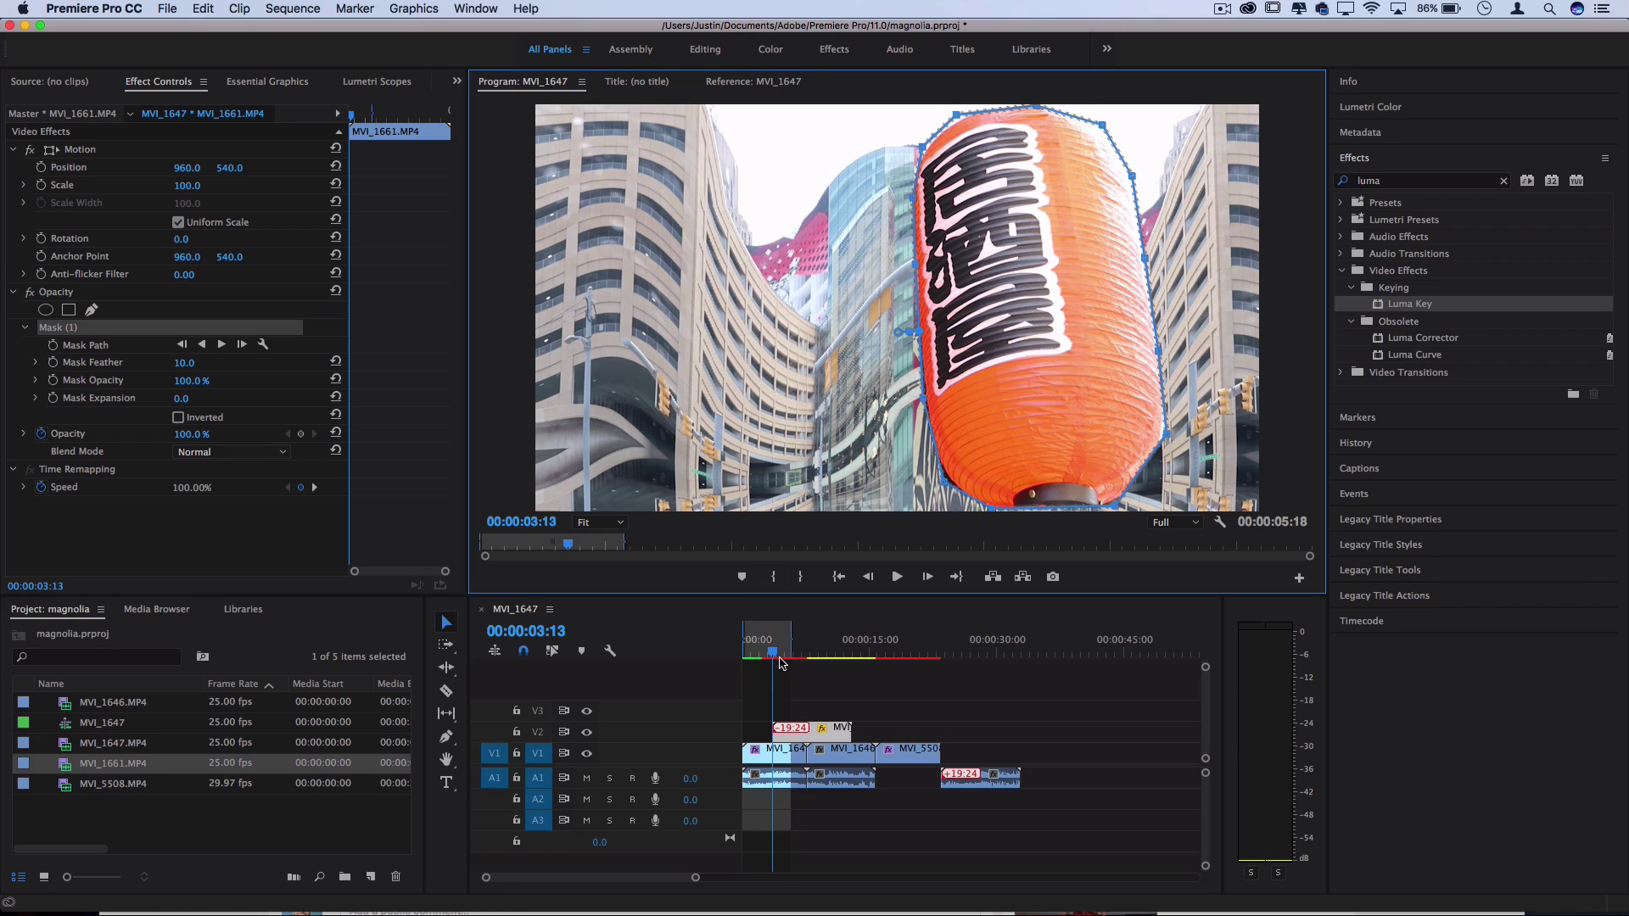
Step: Play the masked lantern over the street footage and check its mask up to 00:00:04:17
{"action": "key", "text": "space"}
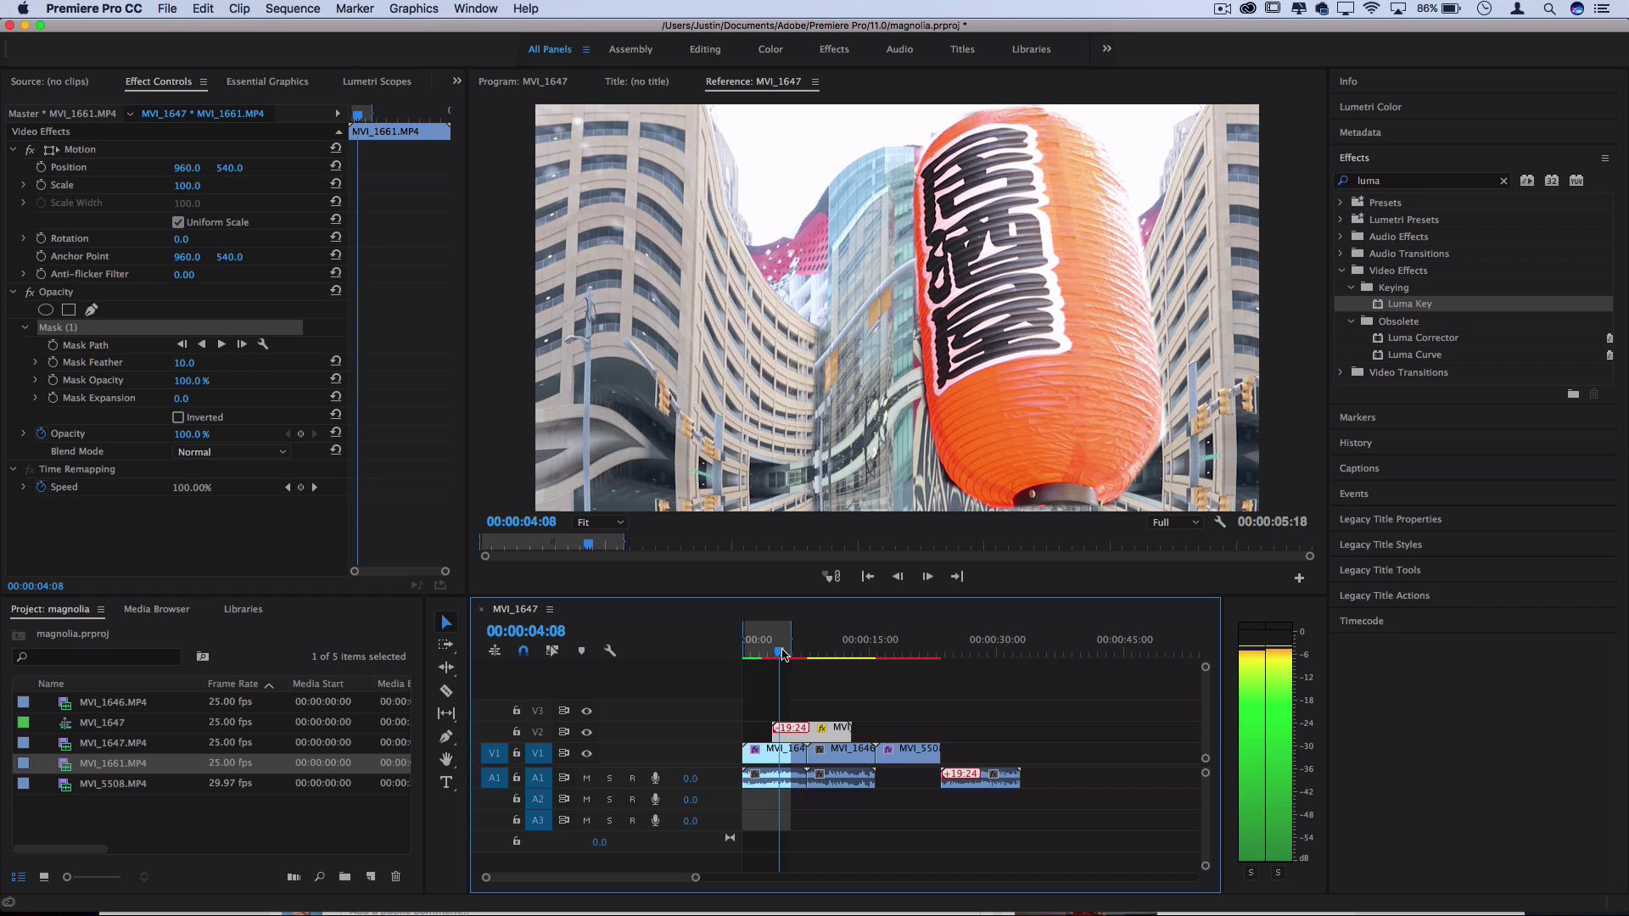
{"action": "left_click_drag", "start_coordinate": [782, 654], "coordinate": [777, 655]}
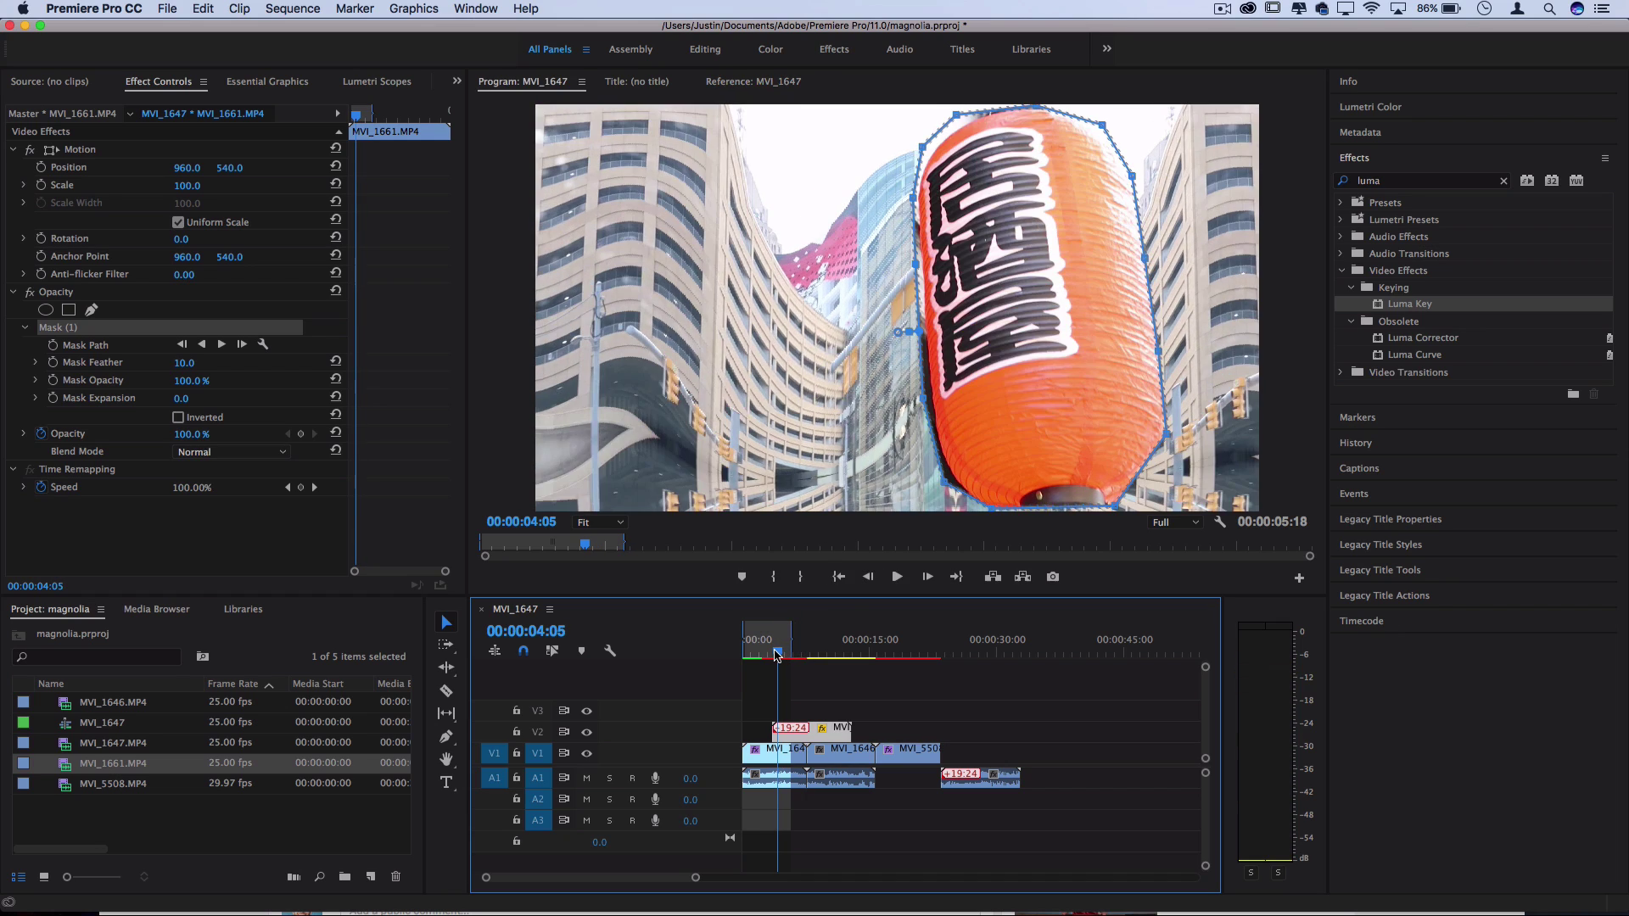
{"action": "left_click", "coordinate": [103, 350]}
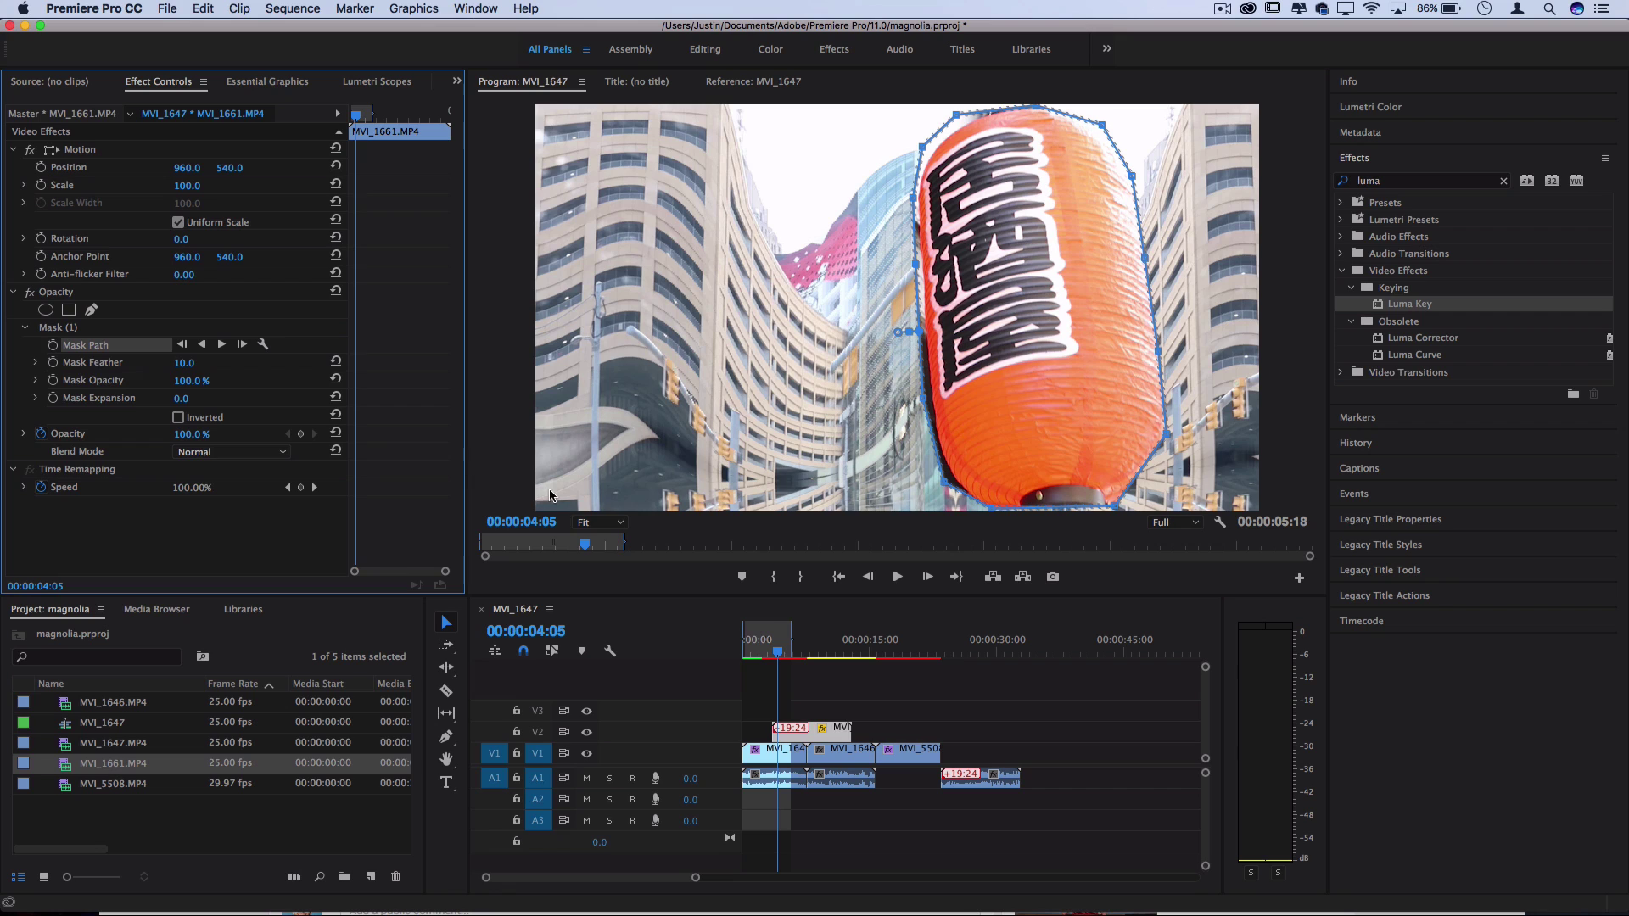
{"action": "left_click_drag", "start_coordinate": [778, 653], "coordinate": [781, 654]}
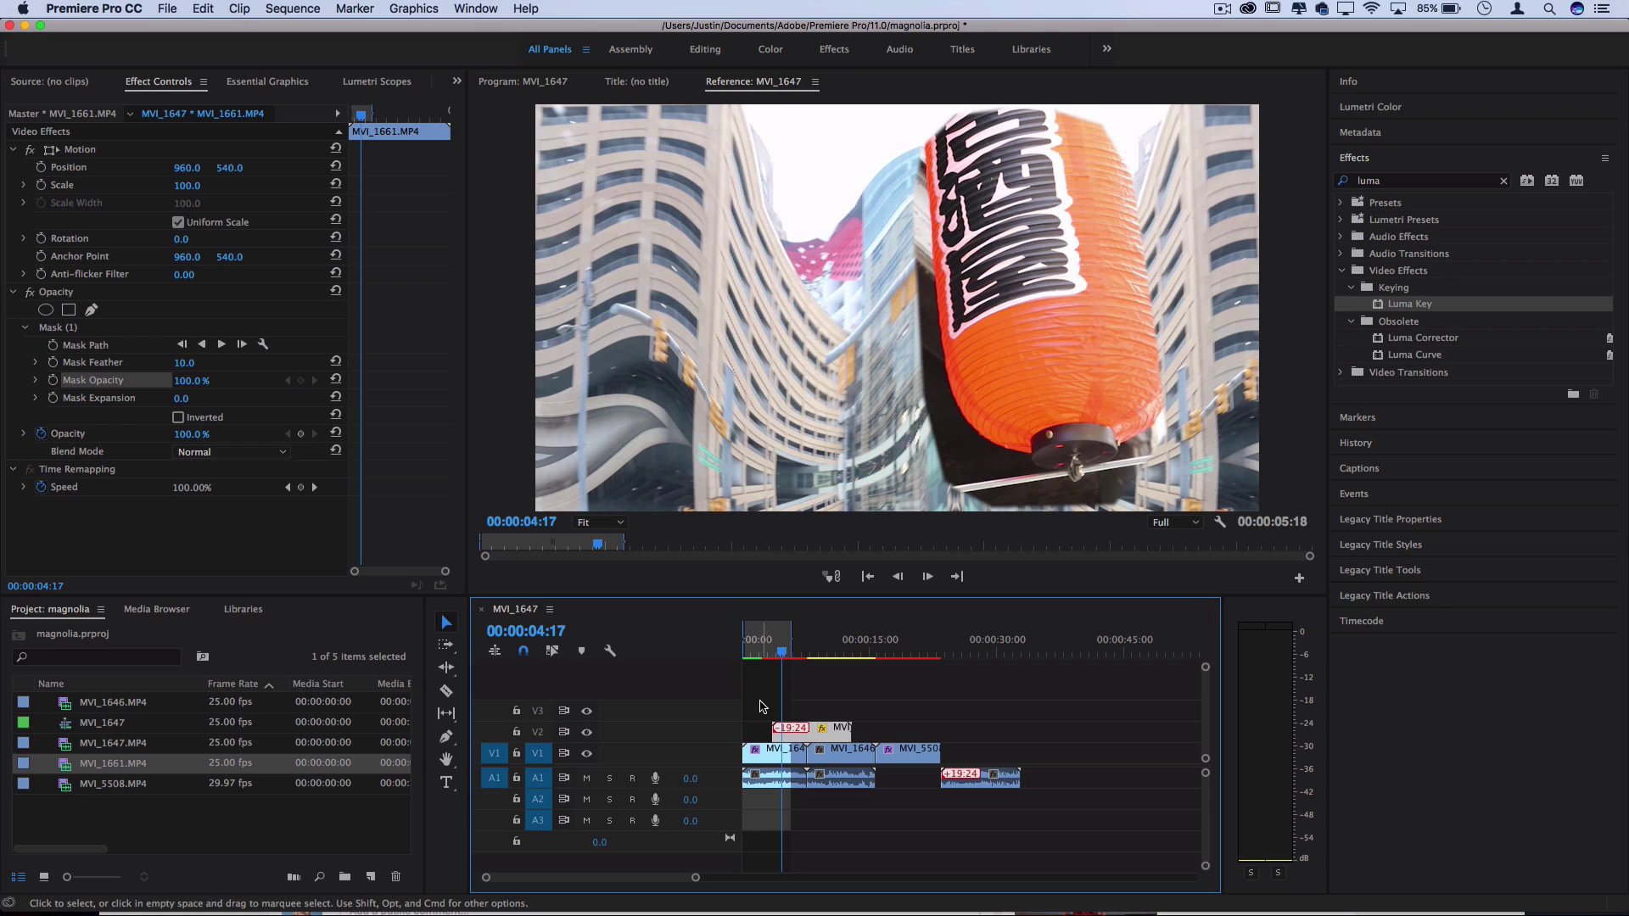
Step: Split the MVI_1661.MP4 clip on V2 at 00:00:04:17 and delete the opacity mask from the second part
{"action": "key", "text": "c"}
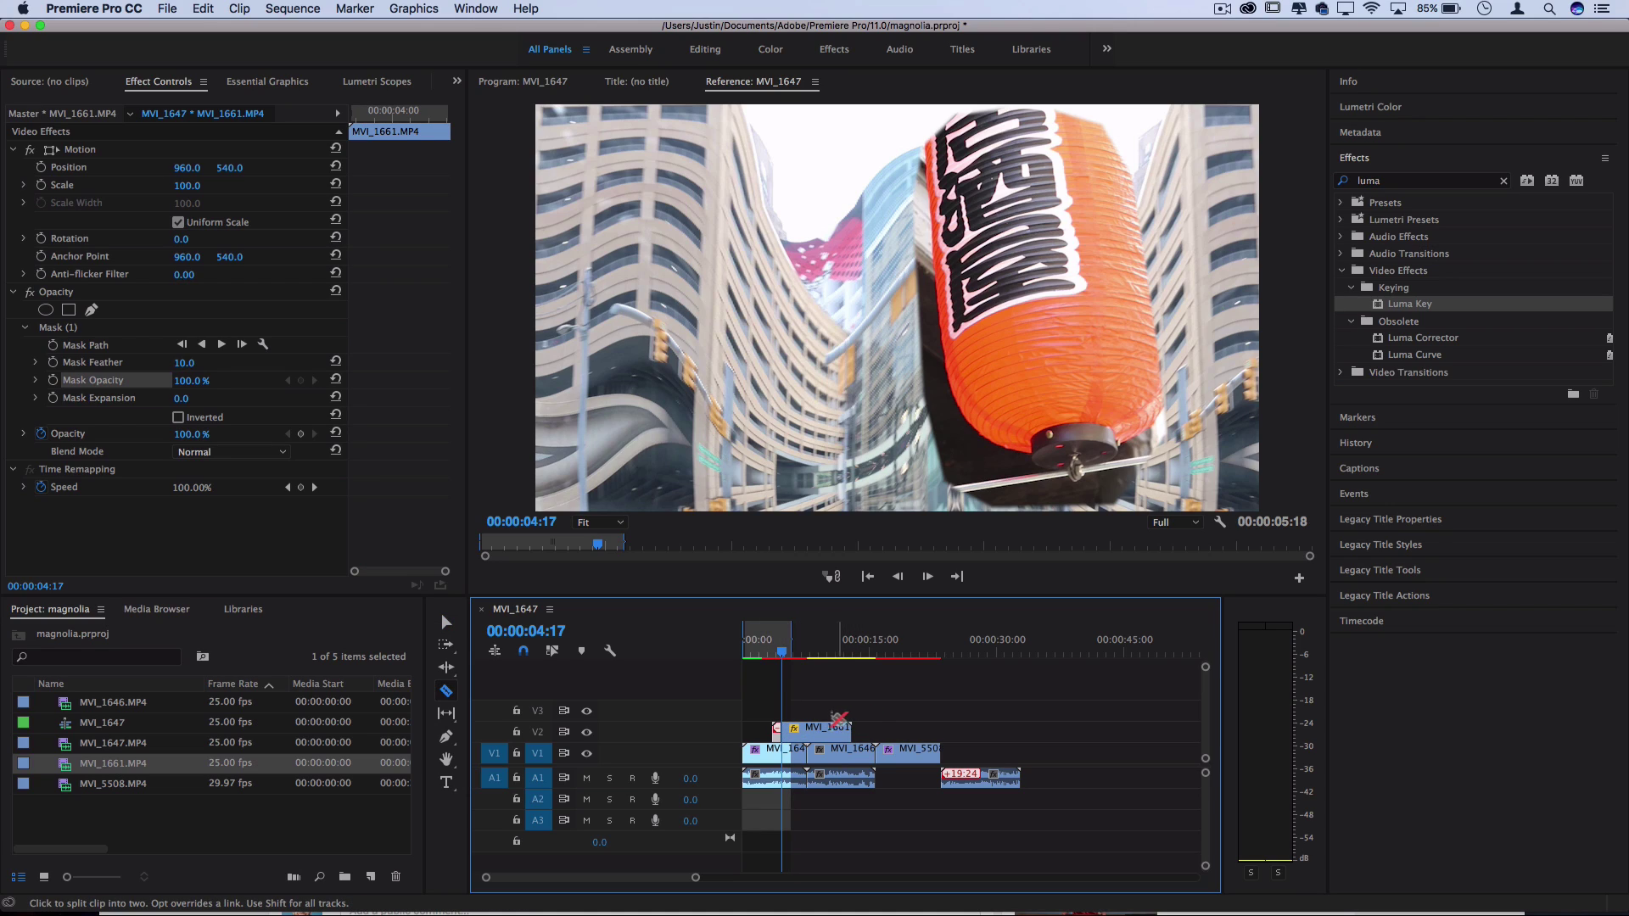
{"action": "key", "text": "v"}
{"action": "left_click", "coordinate": [813, 728]}
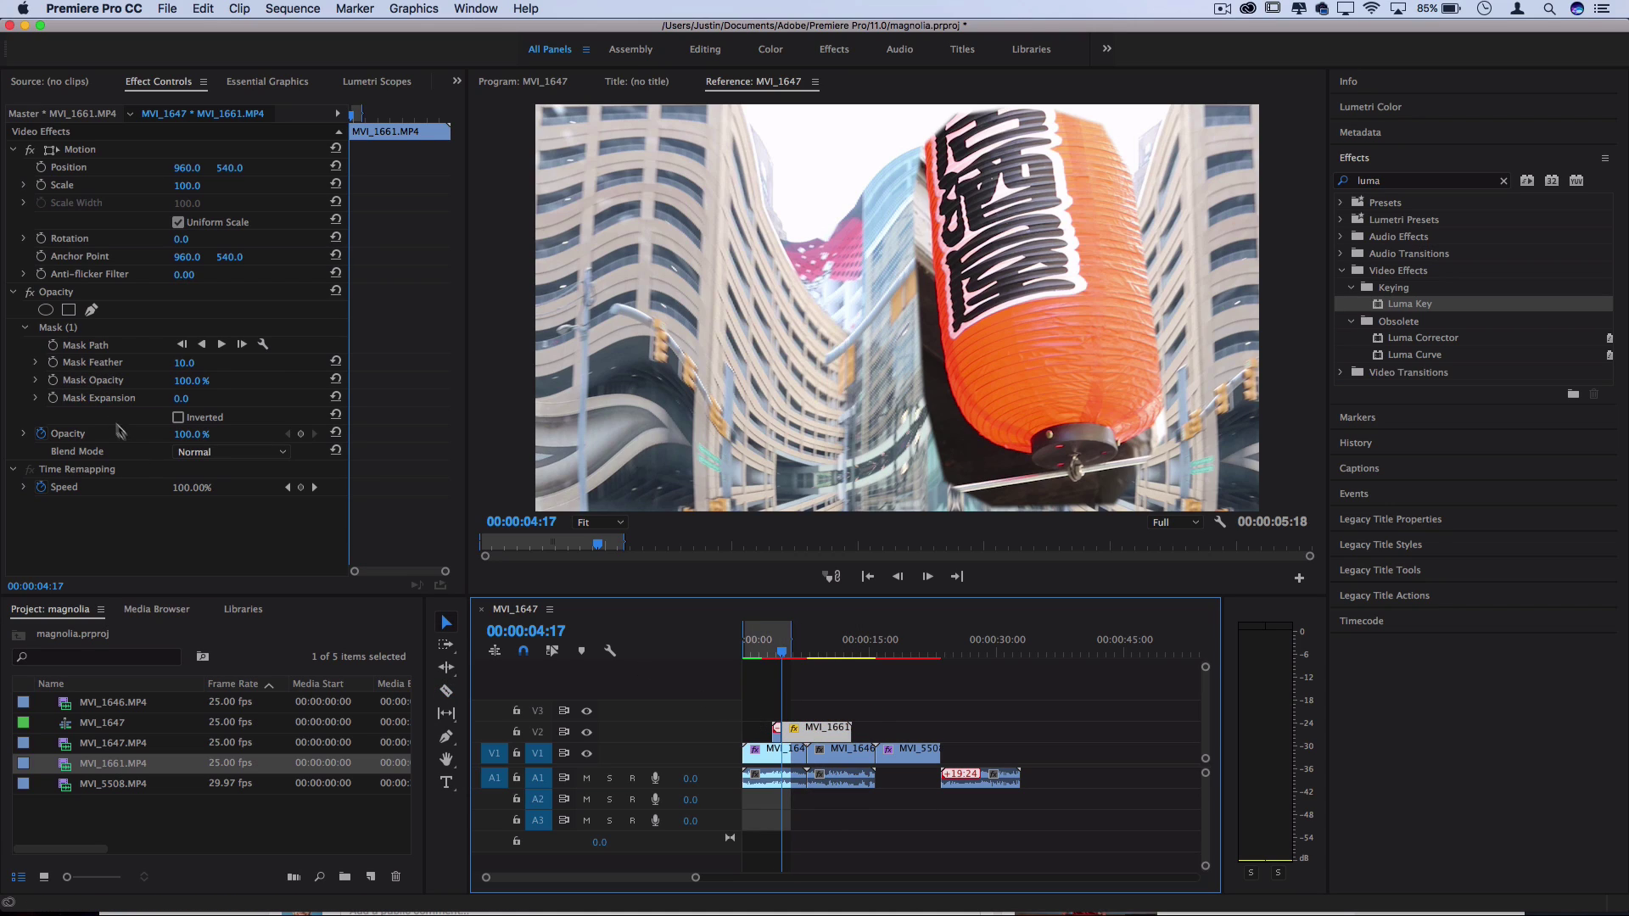
{"action": "left_click", "coordinate": [65, 329]}
{"action": "key", "text": "Delete"}
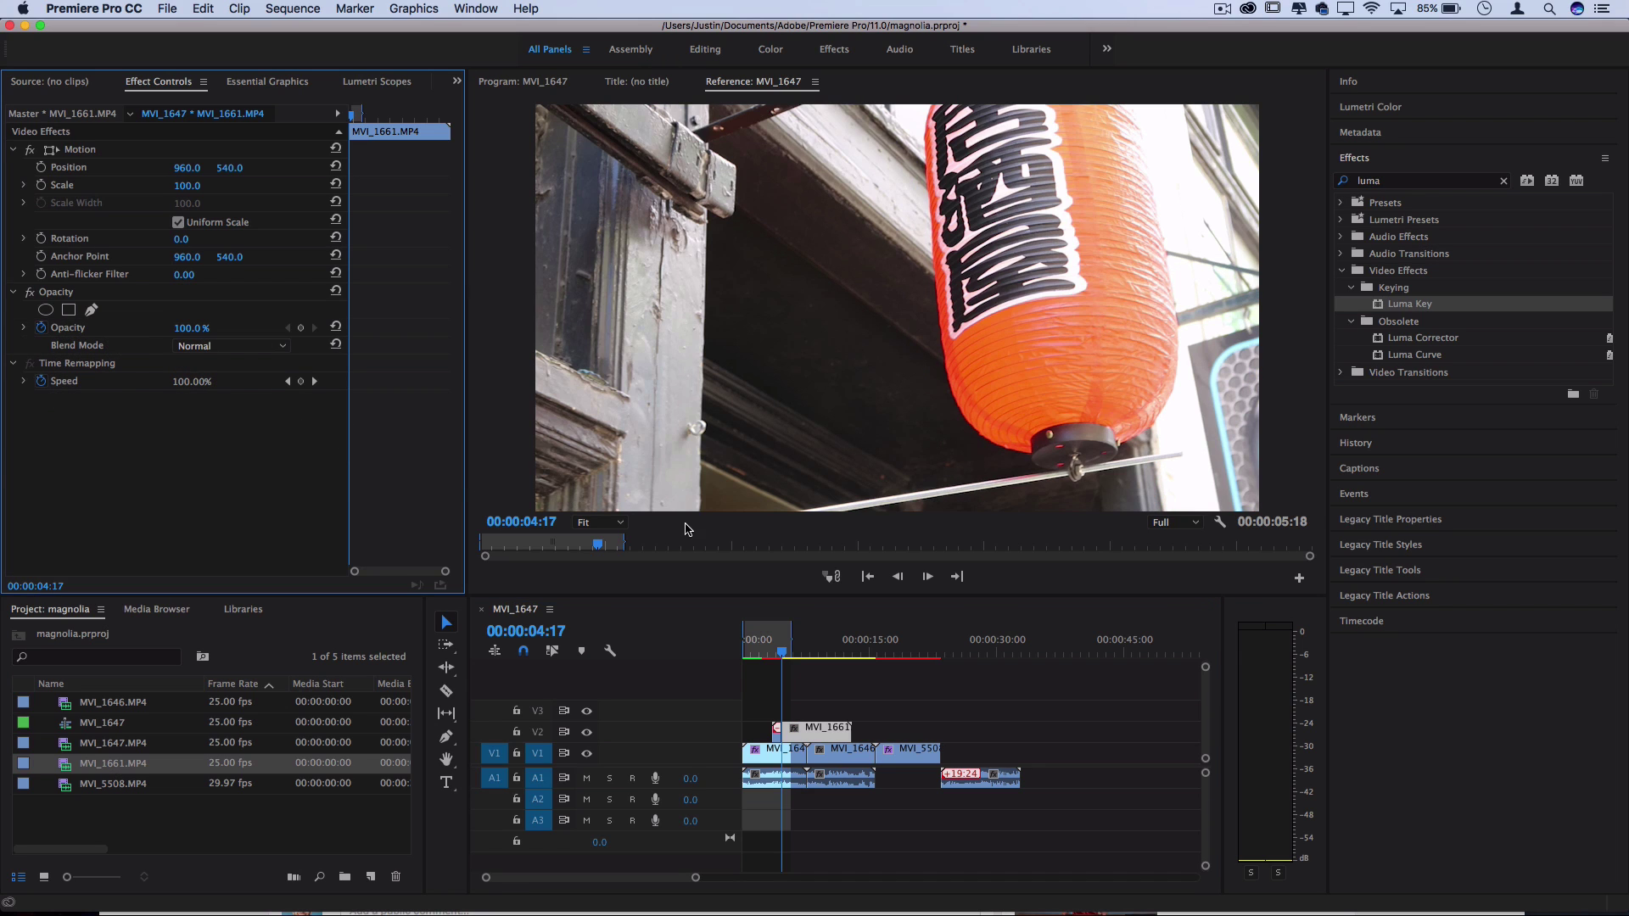
Step: Play the lantern transition from 00:00:02:23 and review how the masked part switches to the full lantern shot
{"action": "left_click_drag", "start_coordinate": [780, 658], "coordinate": [769, 657]}
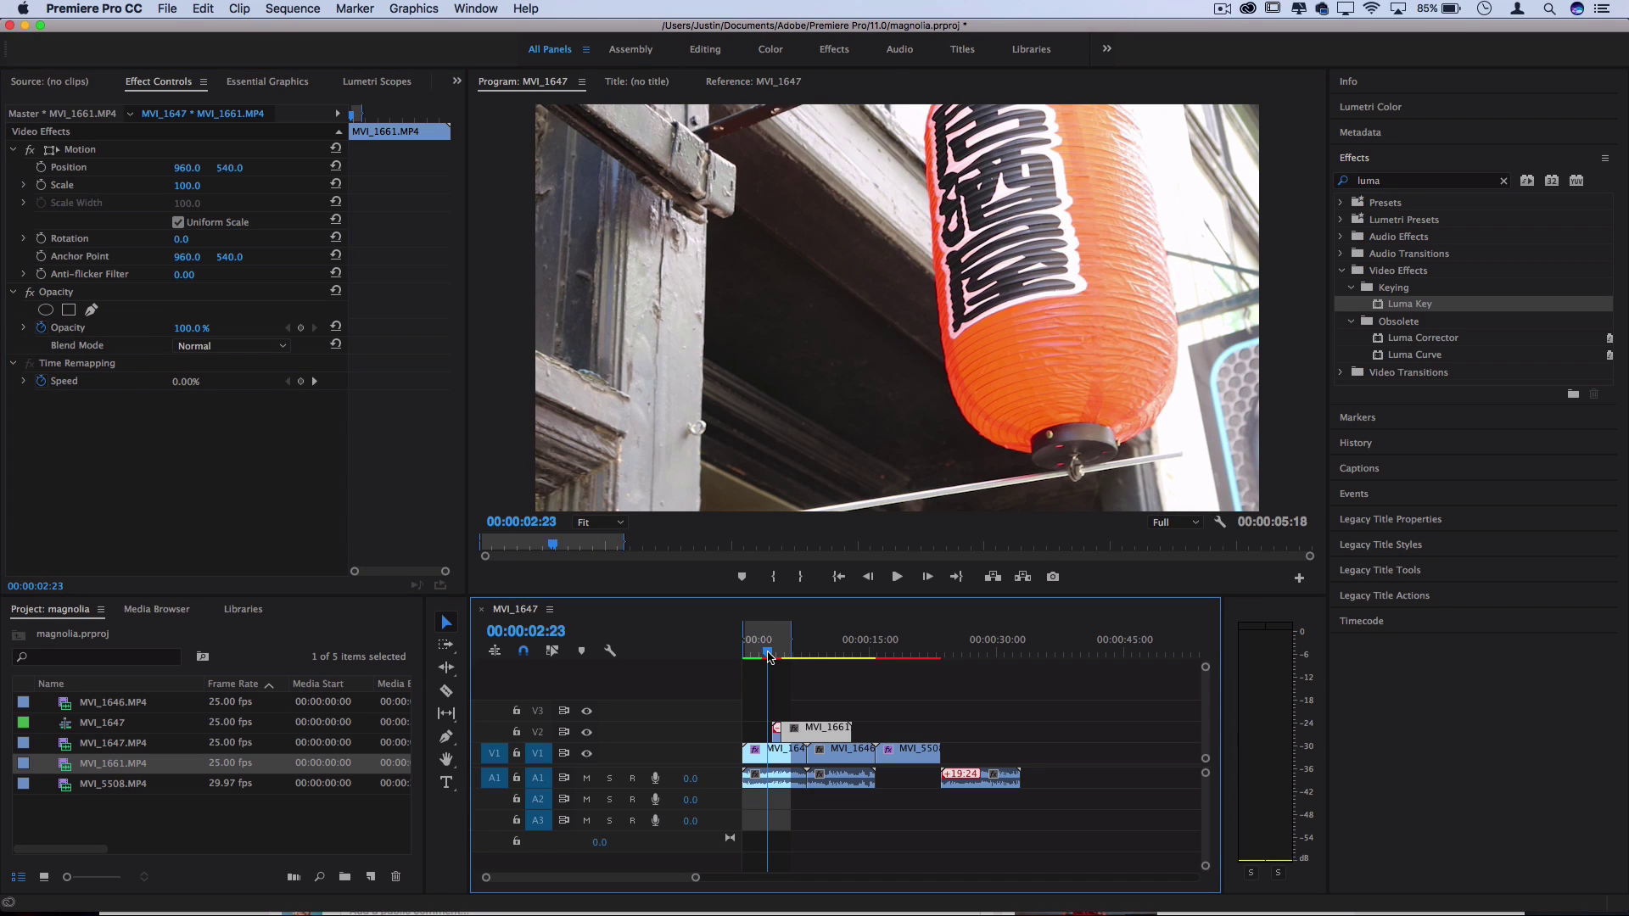
{"action": "key", "text": "space"}
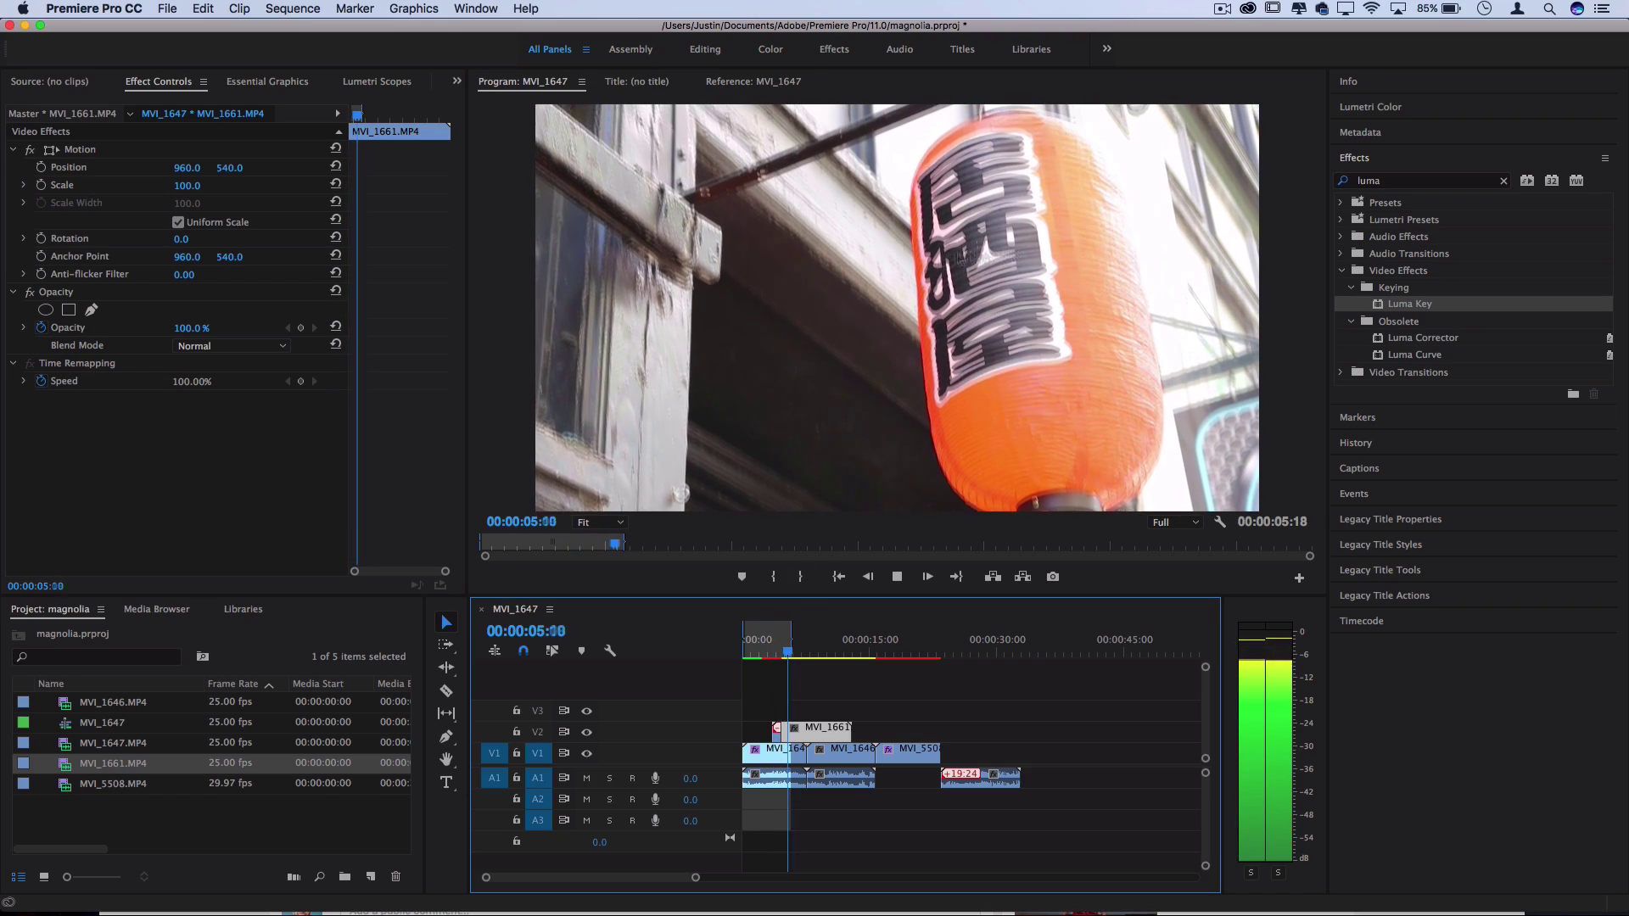
{"action": "key", "text": "space"}
{"action": "left_click", "coordinate": [779, 657]}
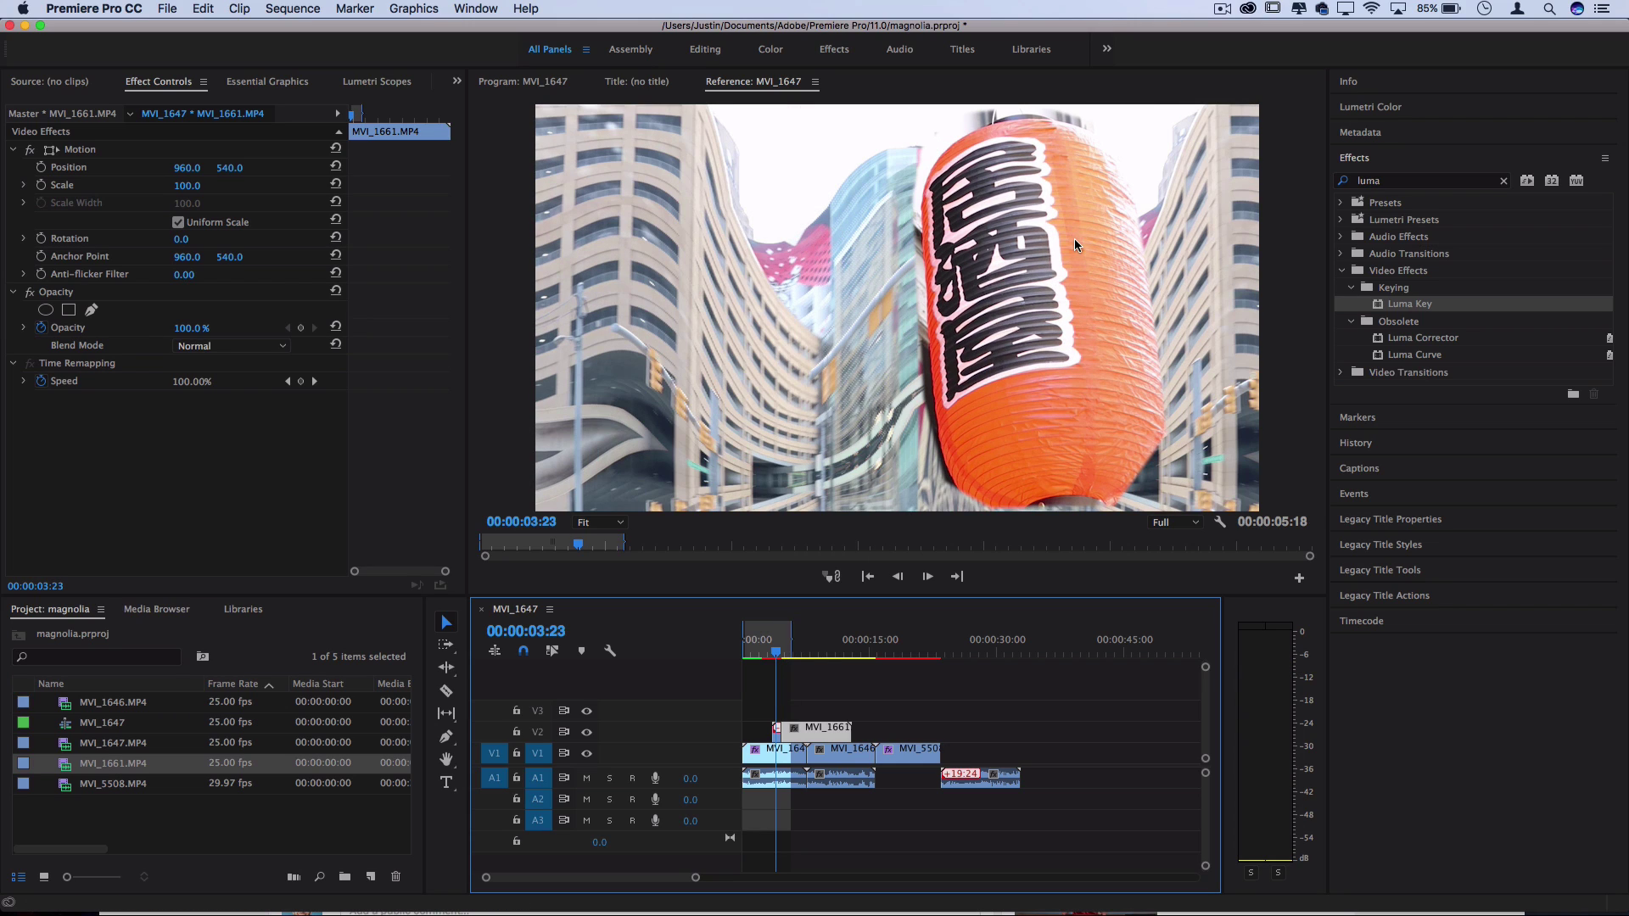
{"action": "left_click", "coordinate": [927, 576]}
{"action": "key", "text": "space"}
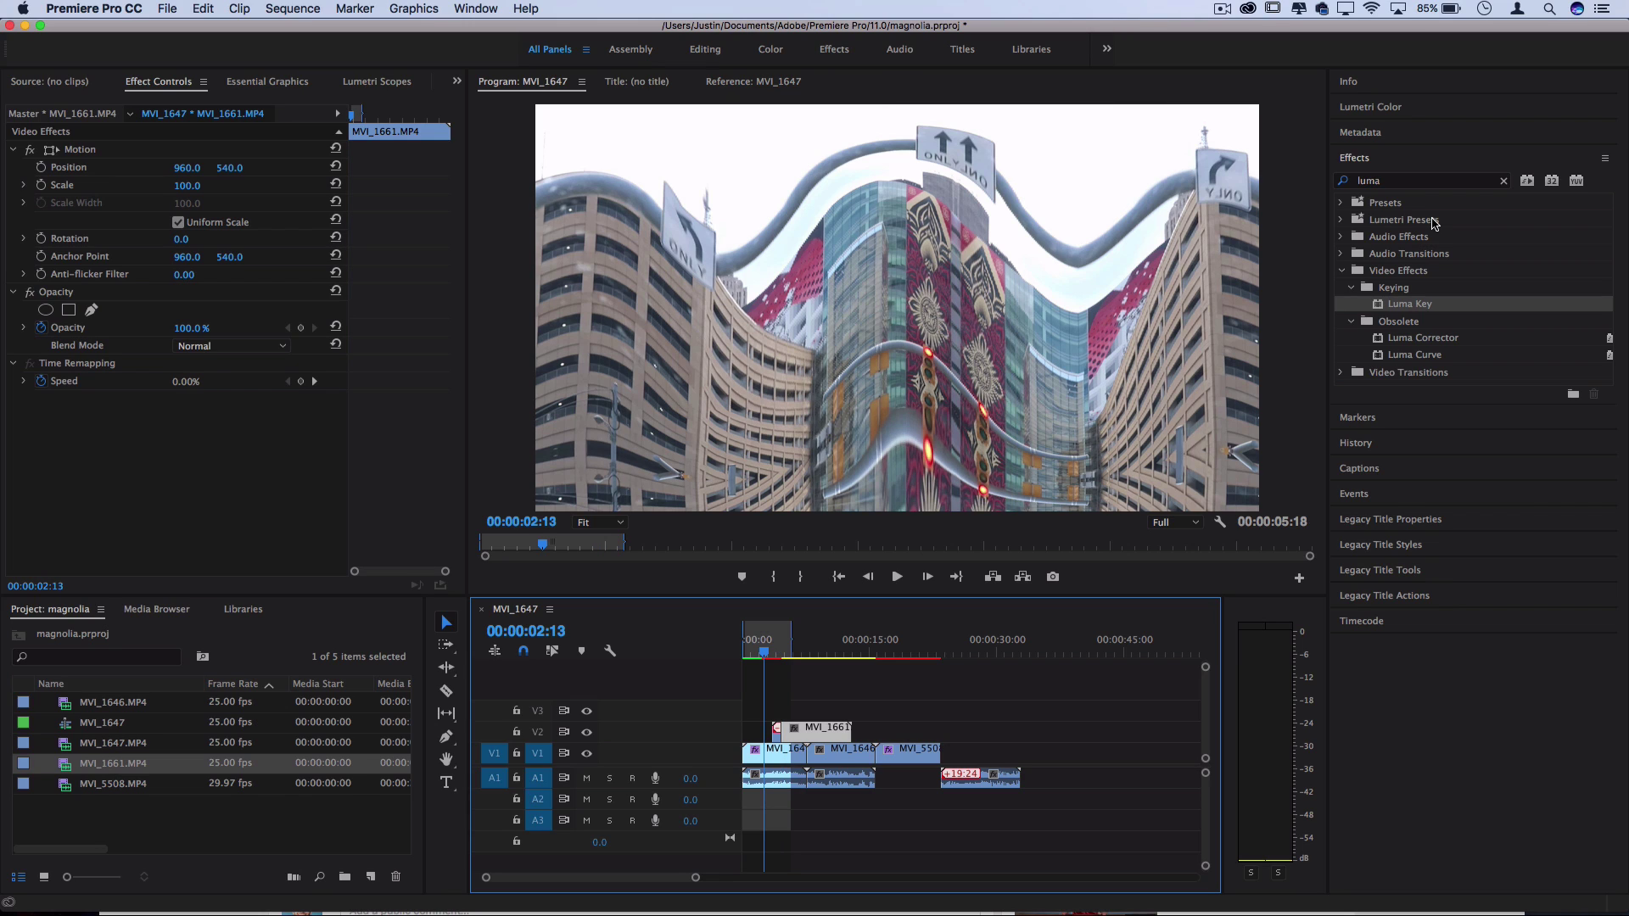
Step: Apply the Noise effect to the MVI_1647.MP4 clip on V1, set its amount to 36%, and play the result
{"action": "left_click", "coordinate": [1393, 181]}
{"action": "type", "text": "noise"}
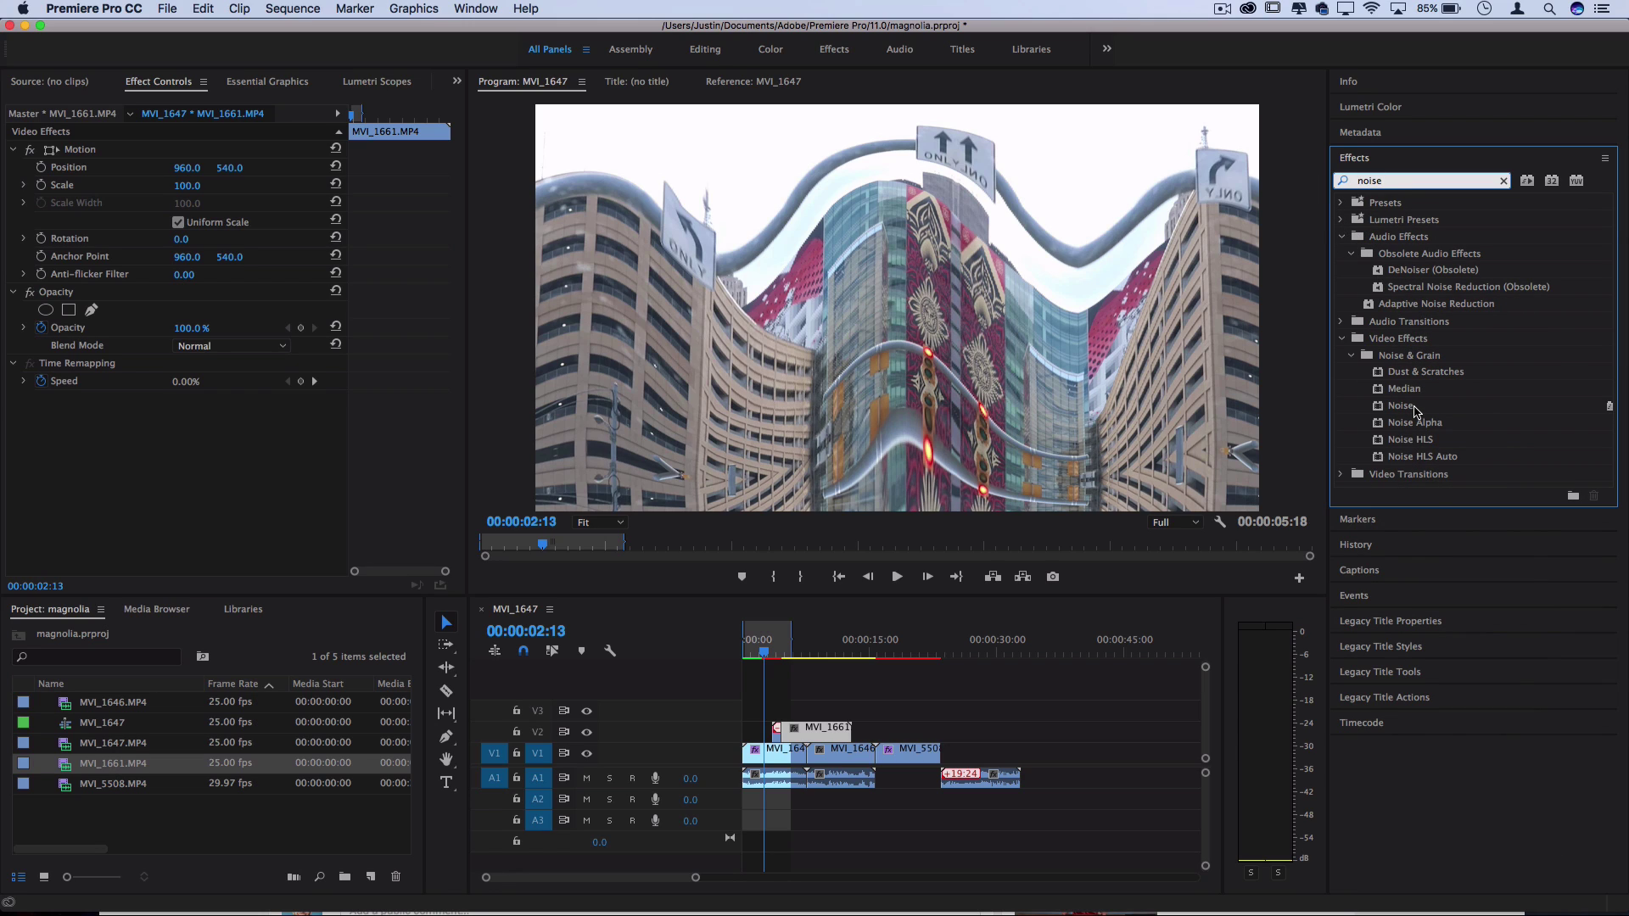
{"action": "left_click_drag", "start_coordinate": [1415, 411], "coordinate": [765, 762]}
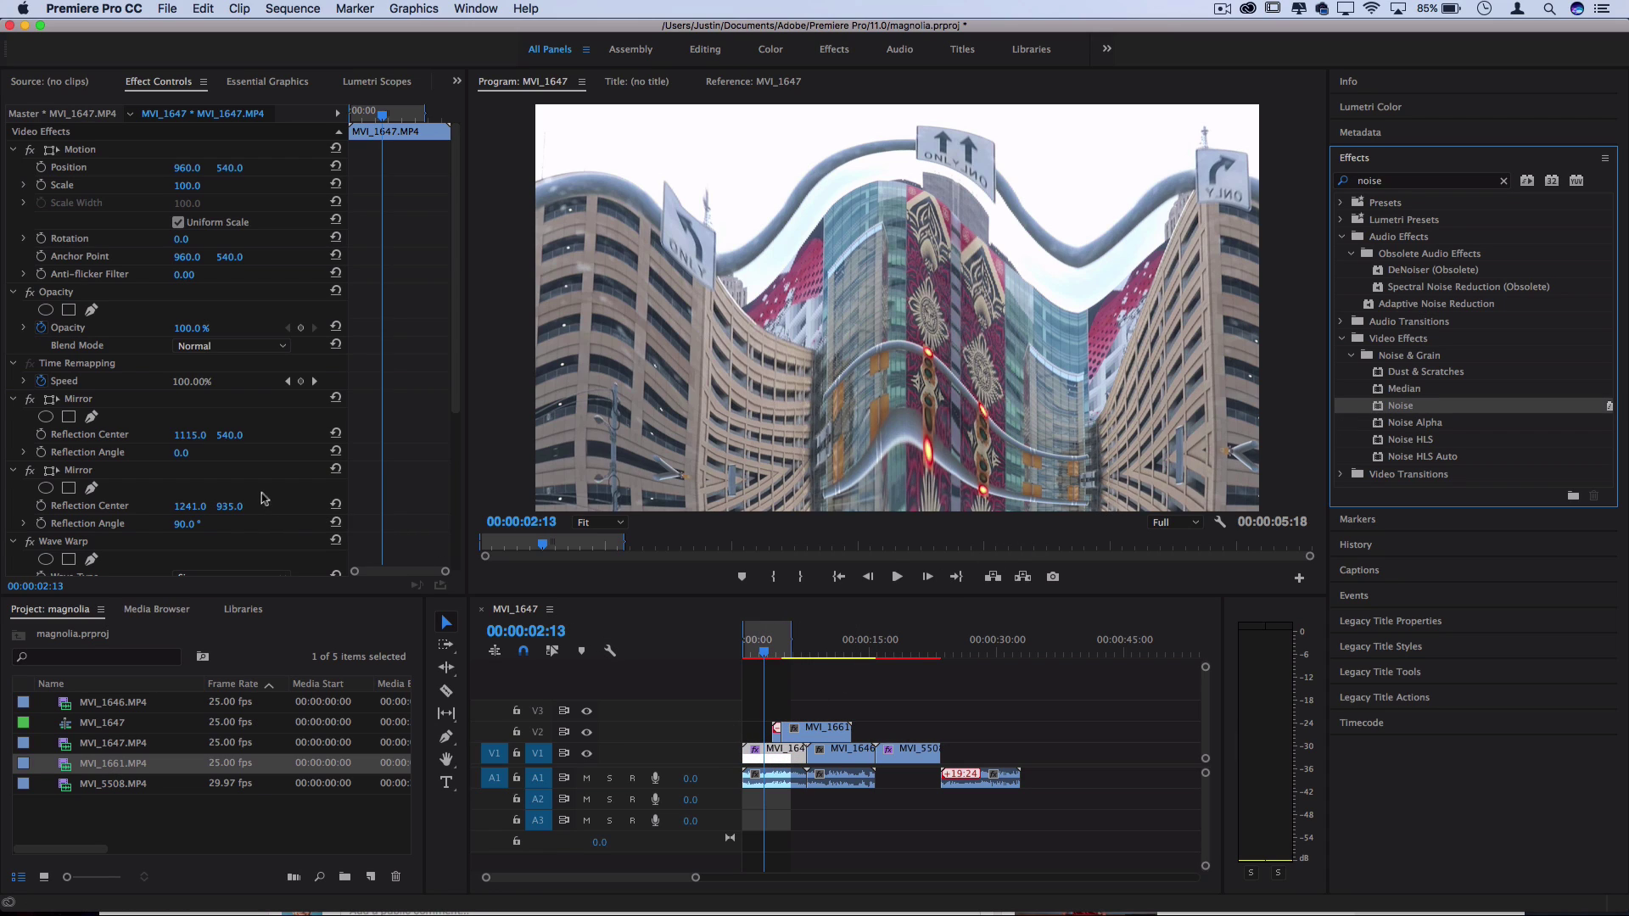
{"action": "scroll", "coordinate": [458, 391], "scroll_direction": "down", "scroll_amount": 5}
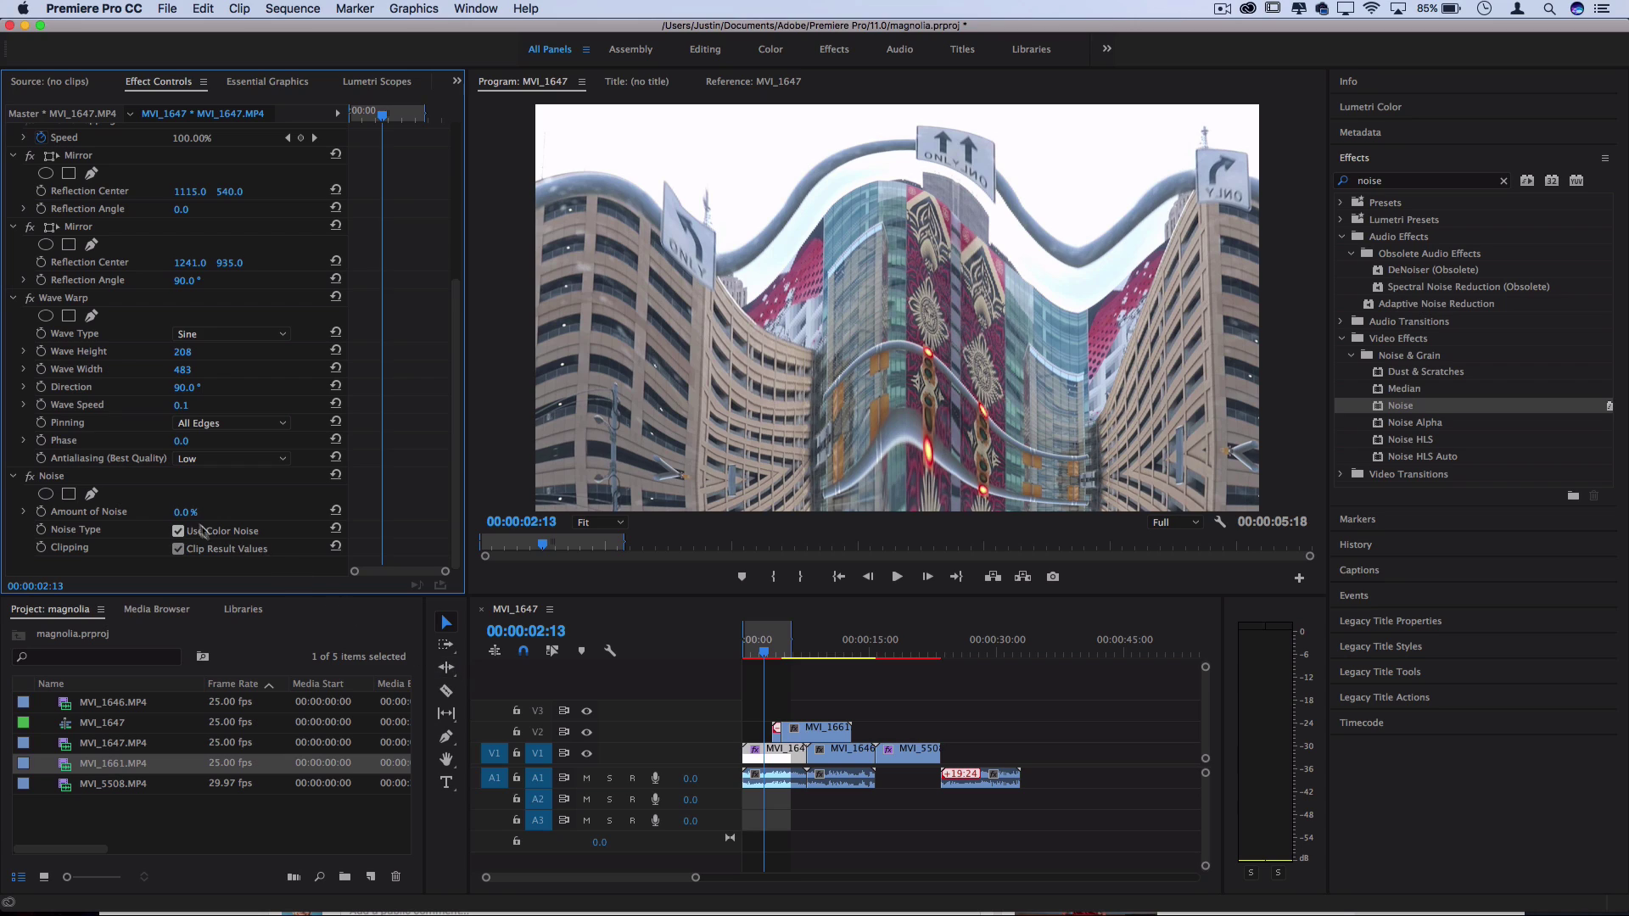
{"action": "left_click_drag", "start_coordinate": [182, 512], "coordinate": [212, 512]}
{"action": "left_click", "coordinate": [694, 627]}
{"action": "key", "text": "space"}
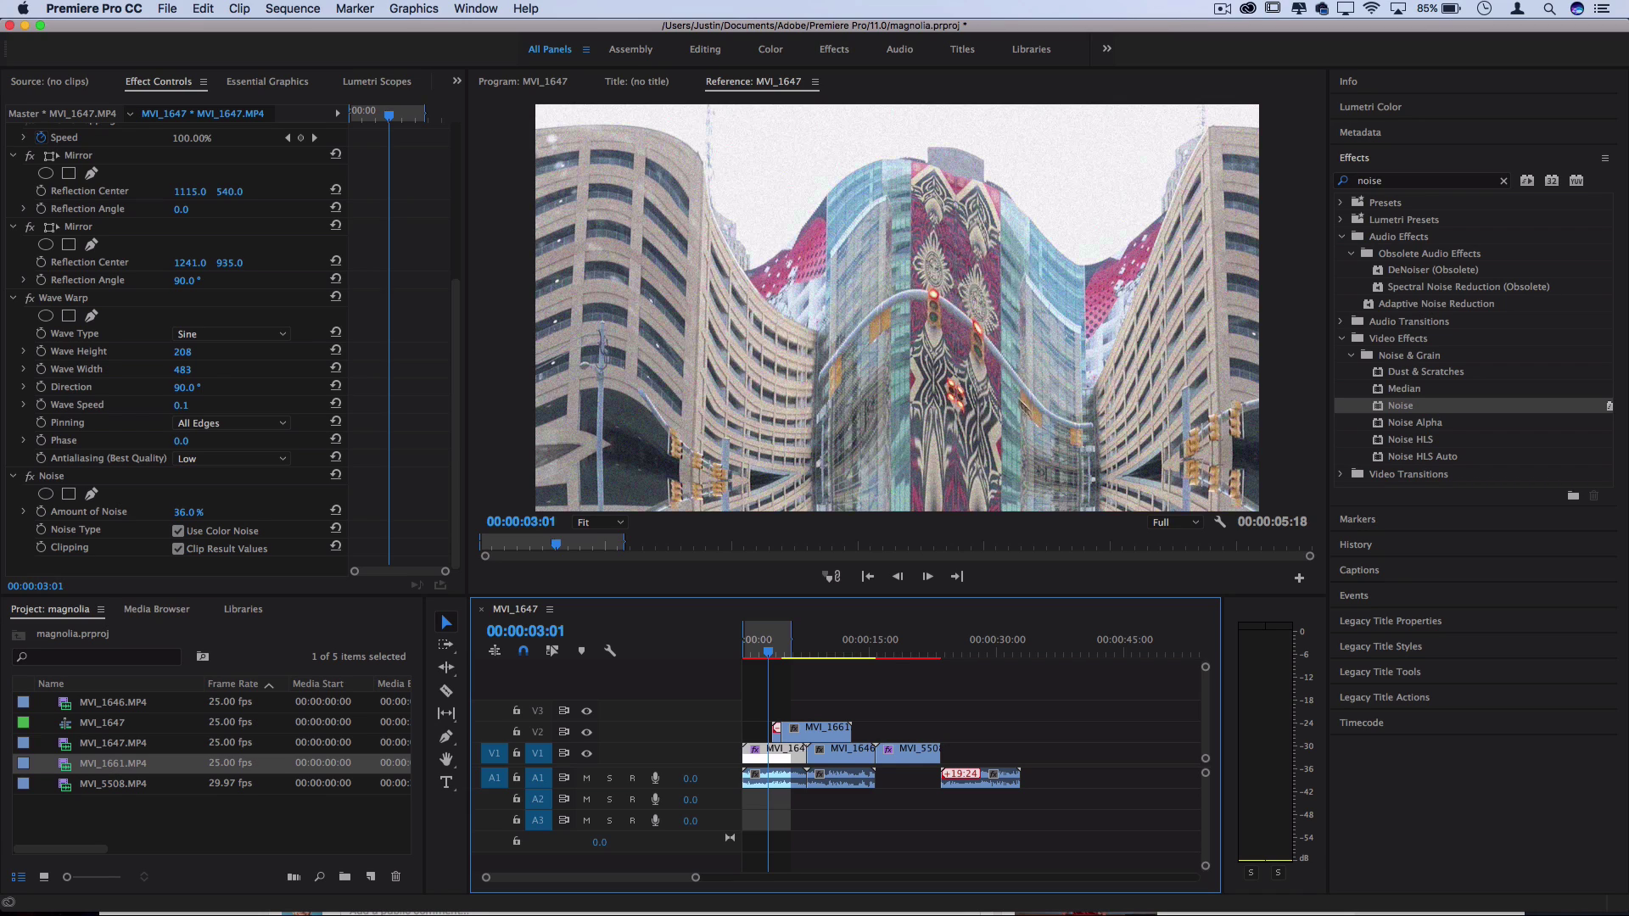
{"action": "left_click", "coordinate": [863, 648]}
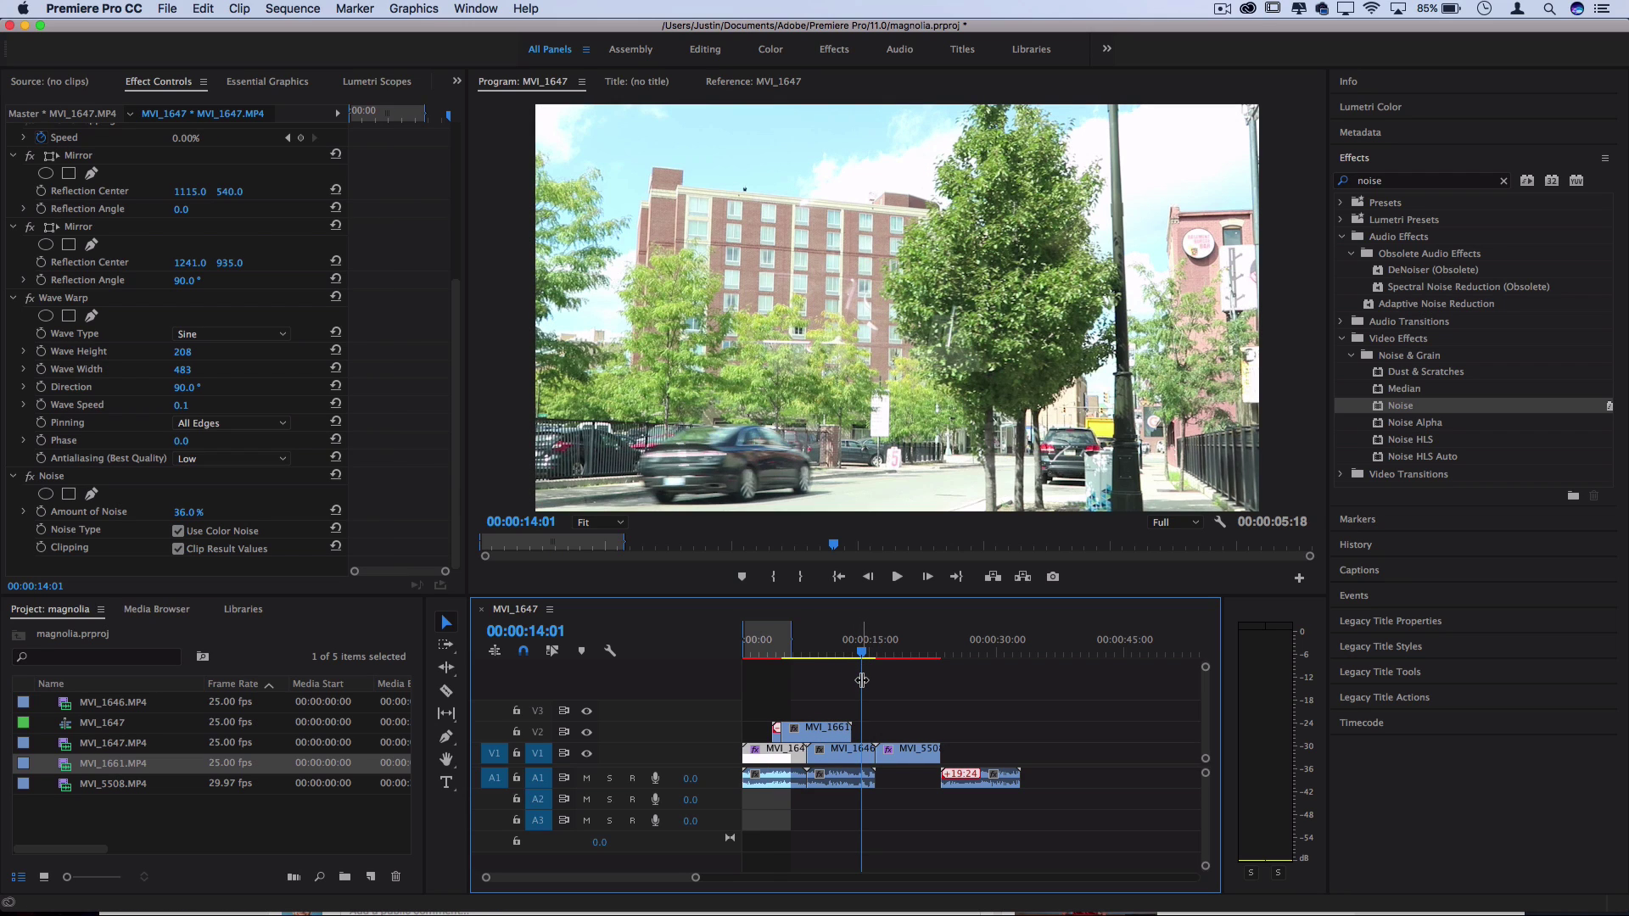
{"action": "key", "text": "equal"}
{"action": "key", "text": "equal"}
{"action": "key", "text": "equal"}
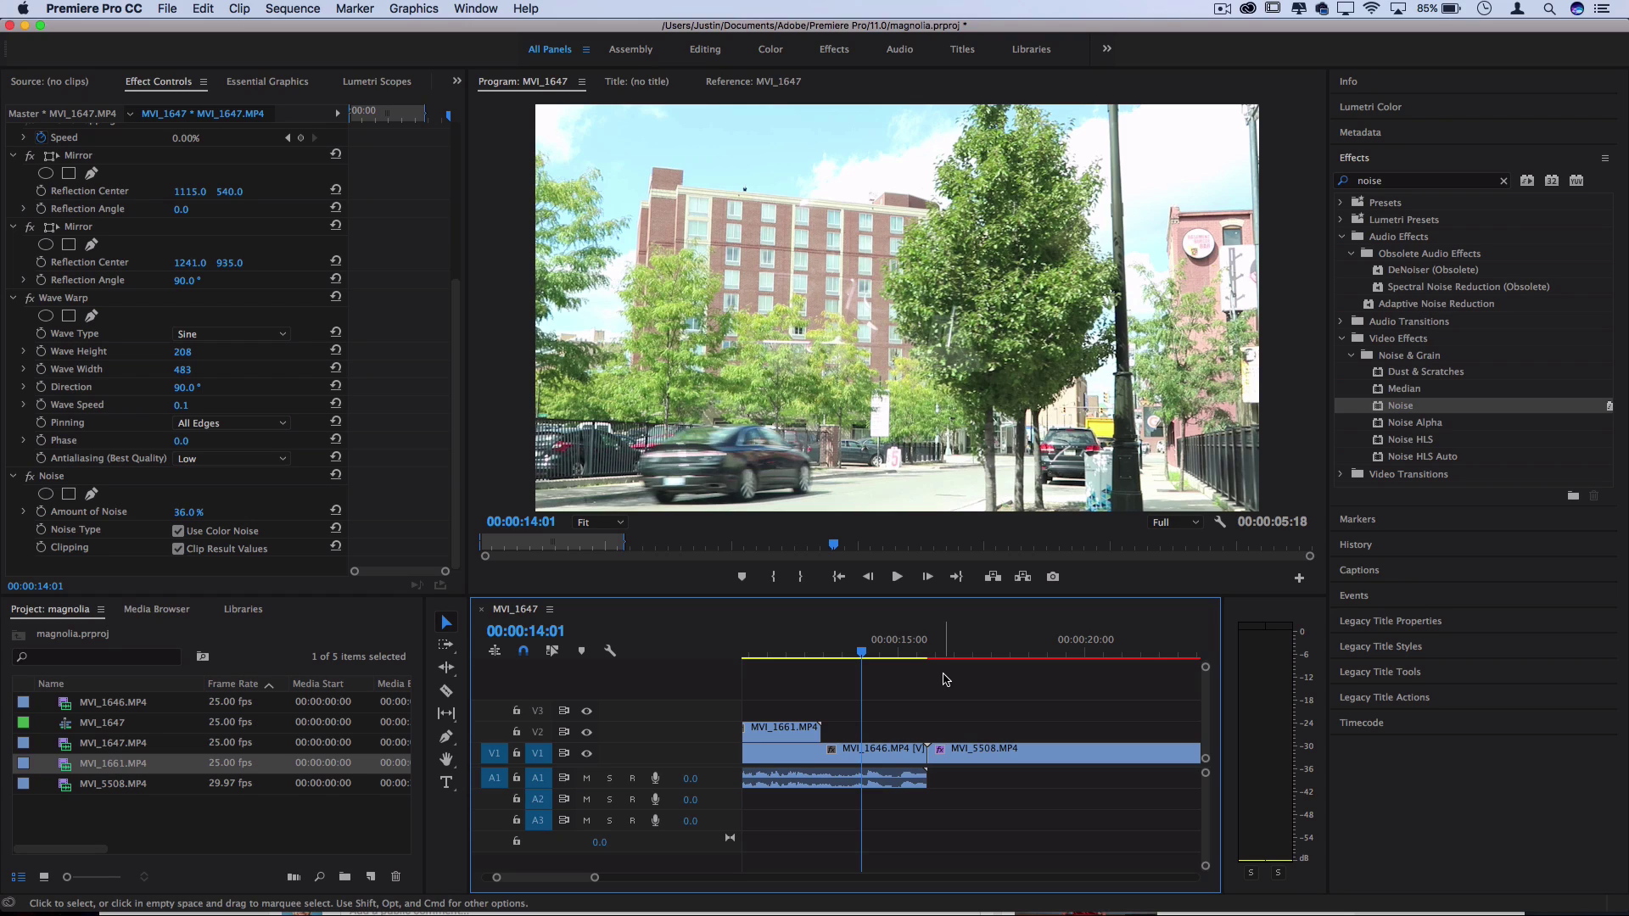
{"action": "key", "text": "minus"}
{"action": "key", "text": "minus"}
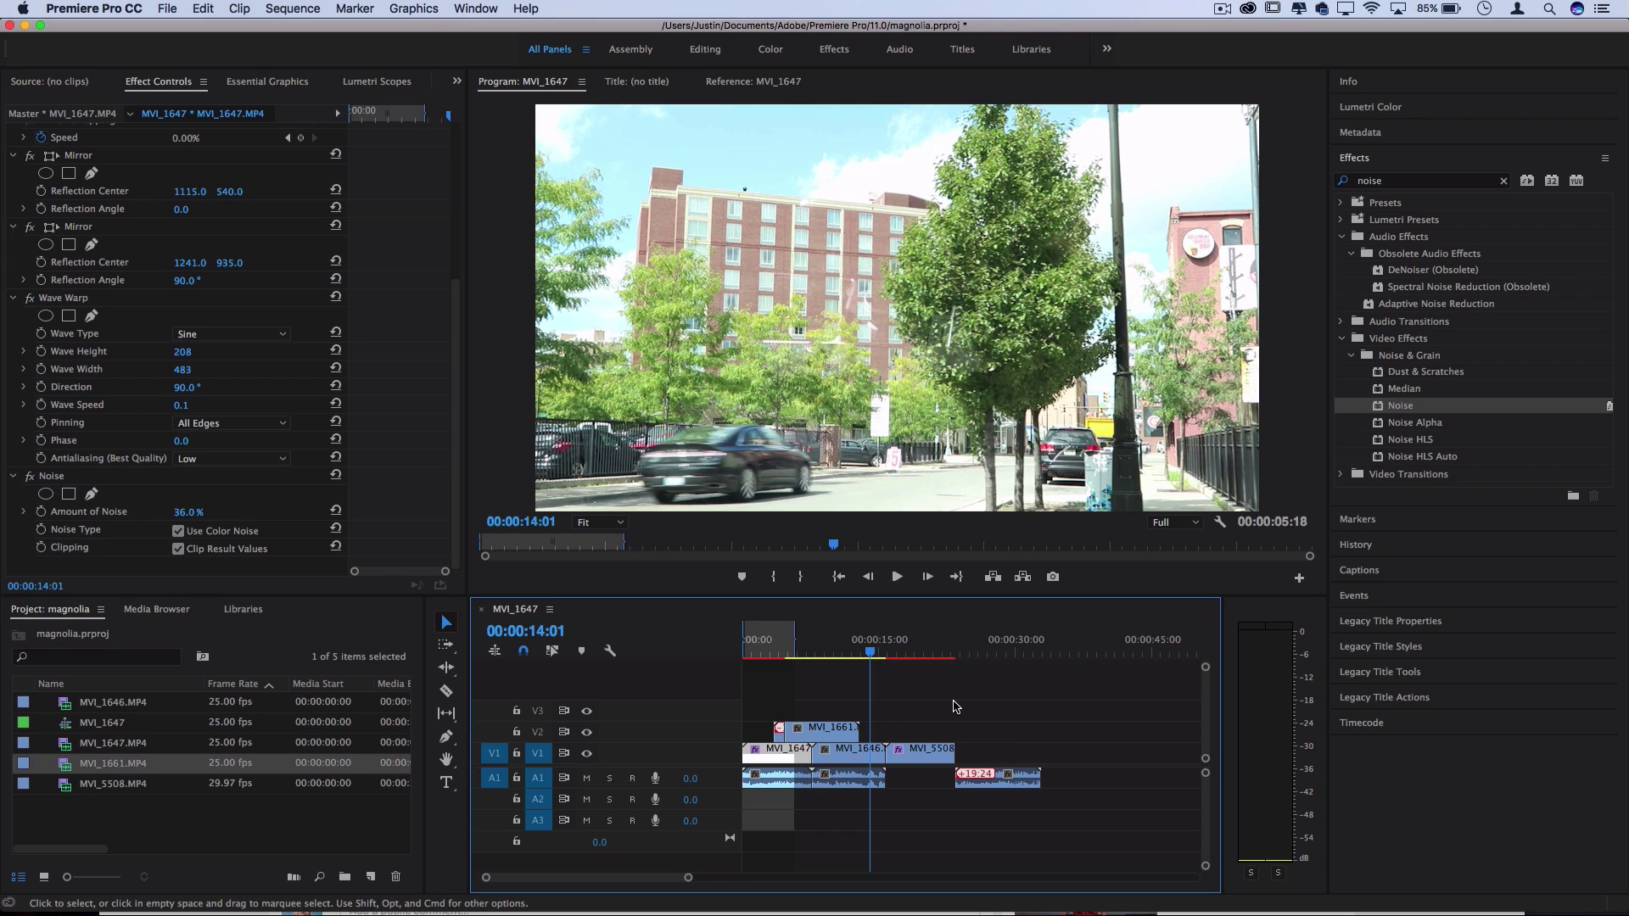
Step: Switch to After Effects and move to 0:00:01:06 in the MVI_1646 composition
{"action": "left_click", "coordinate": [820, 655]}
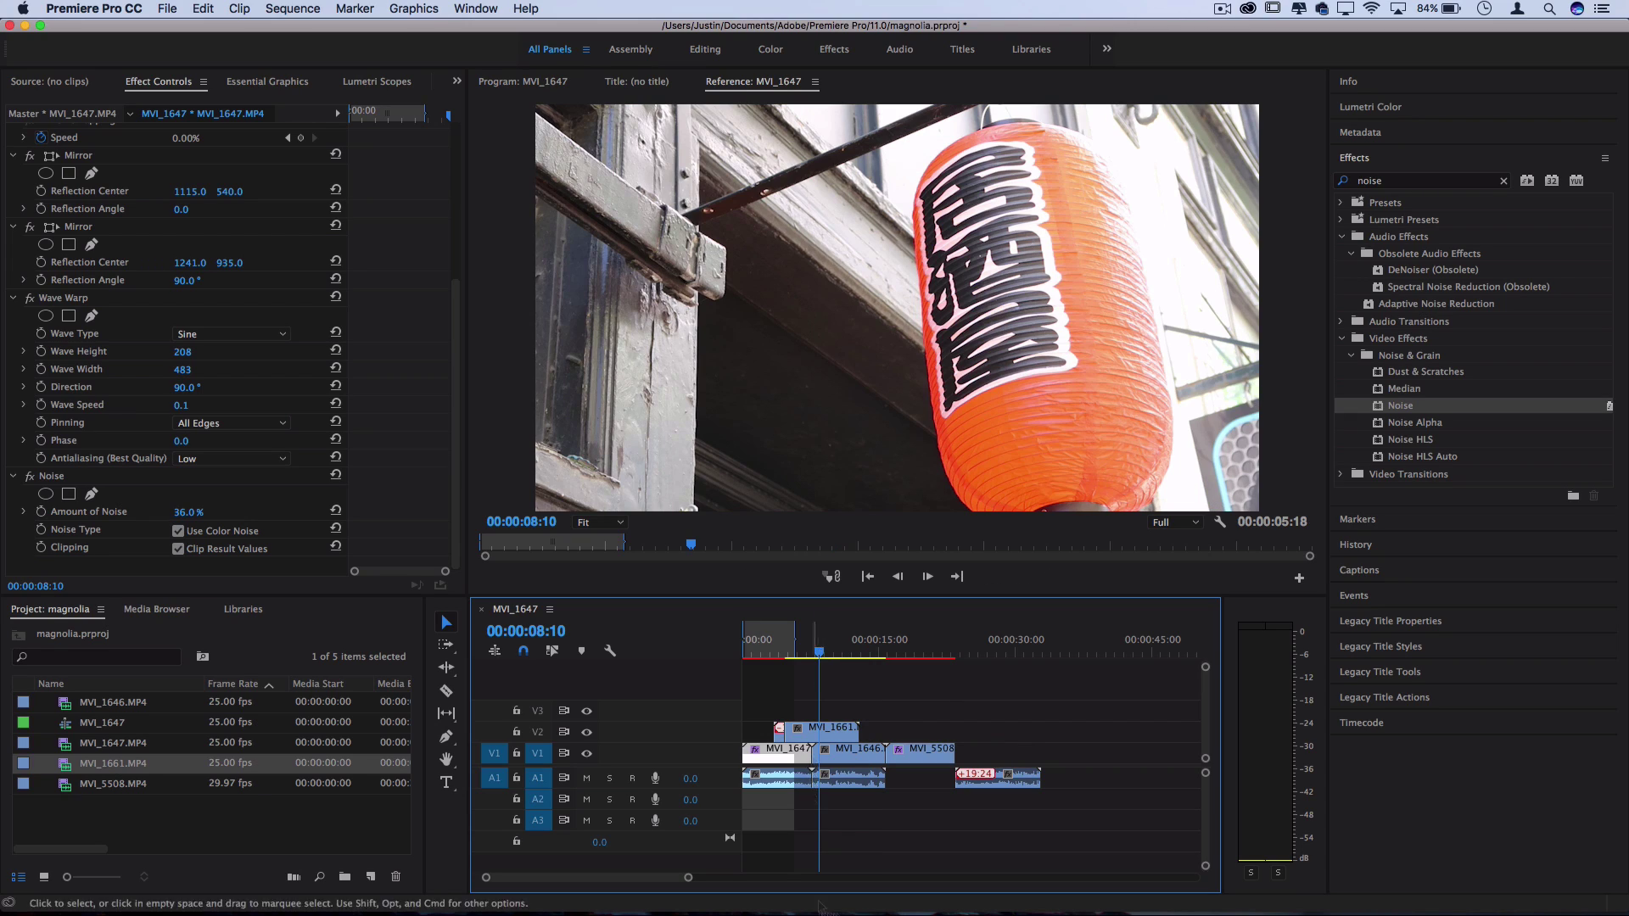
{"action": "mouse_move", "coordinate": [865, 901]}
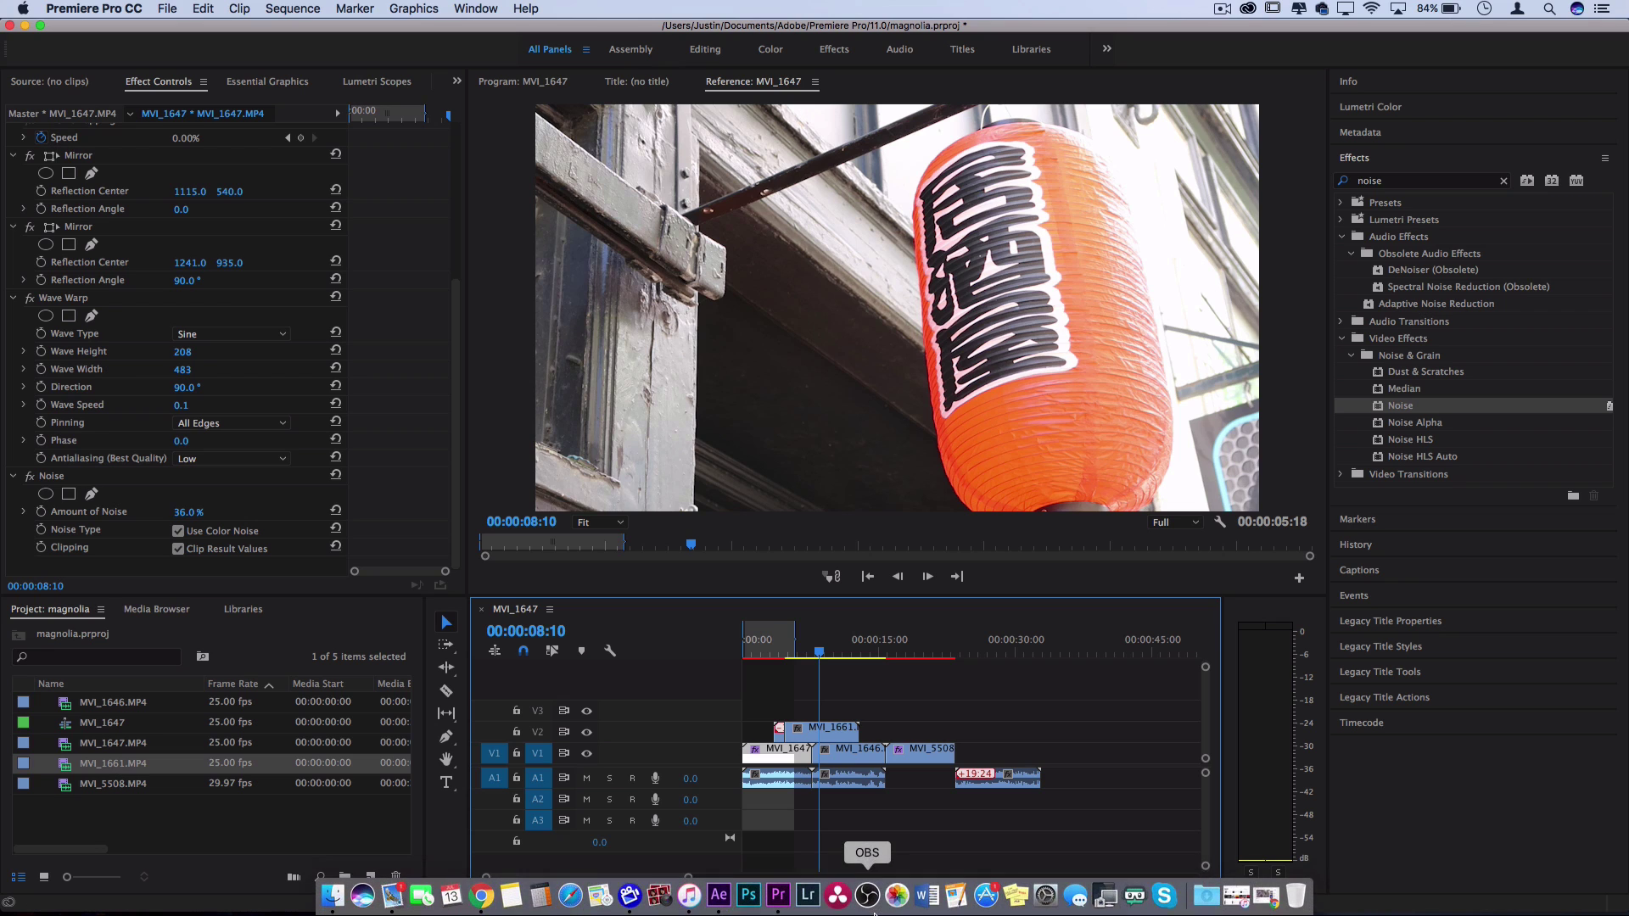
{"action": "left_click", "coordinate": [718, 895]}
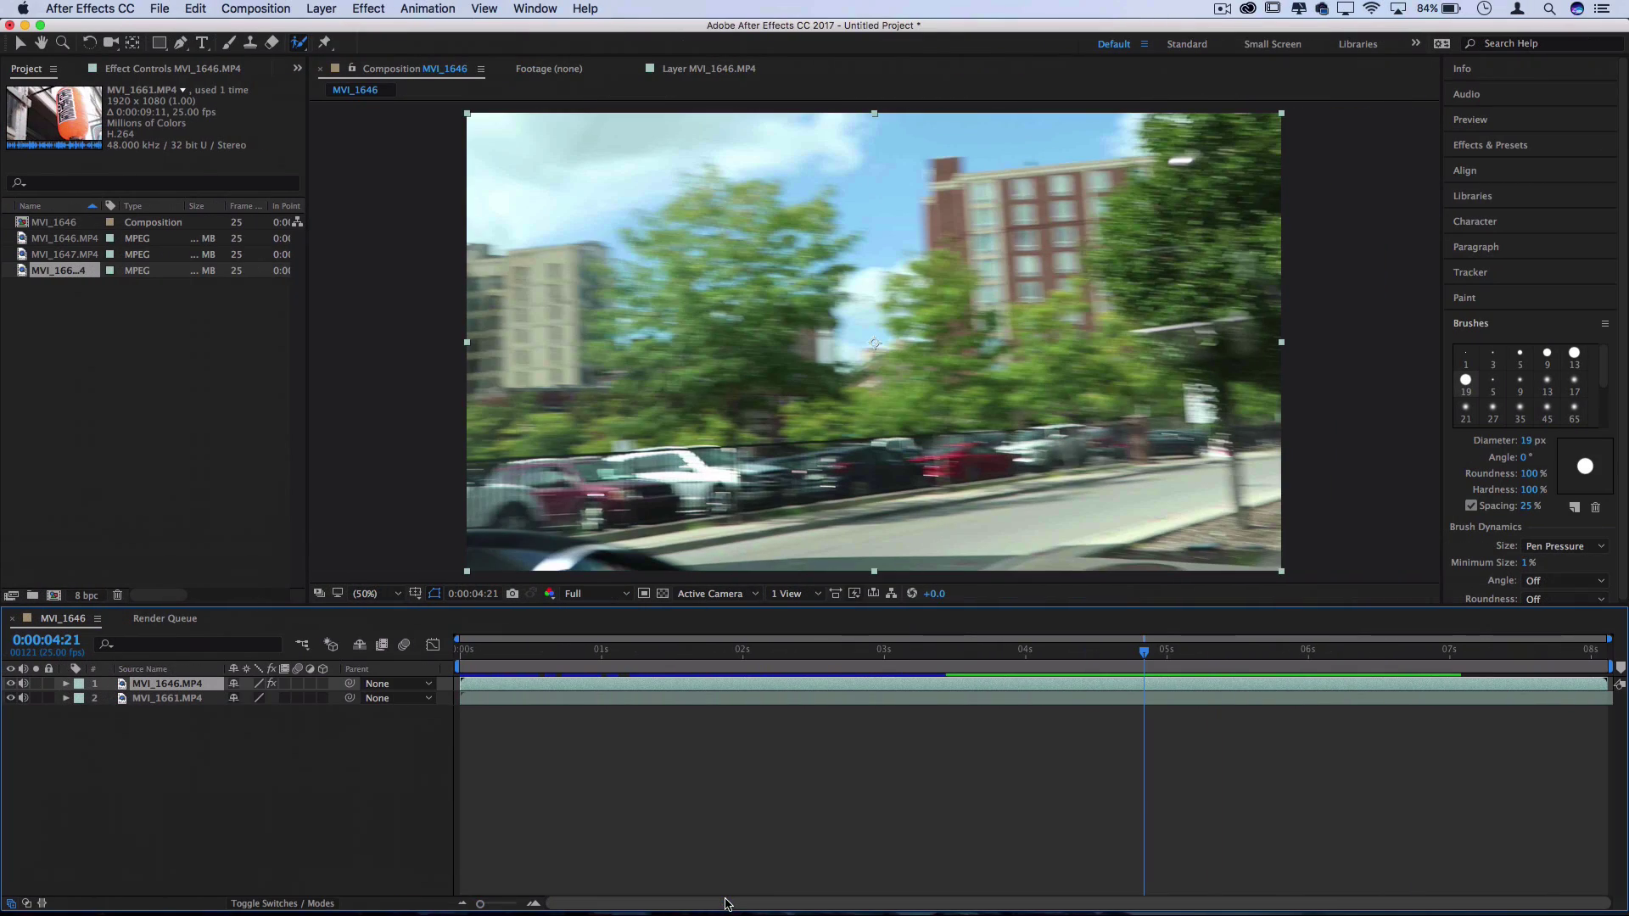
{"action": "left_click", "coordinate": [635, 655]}
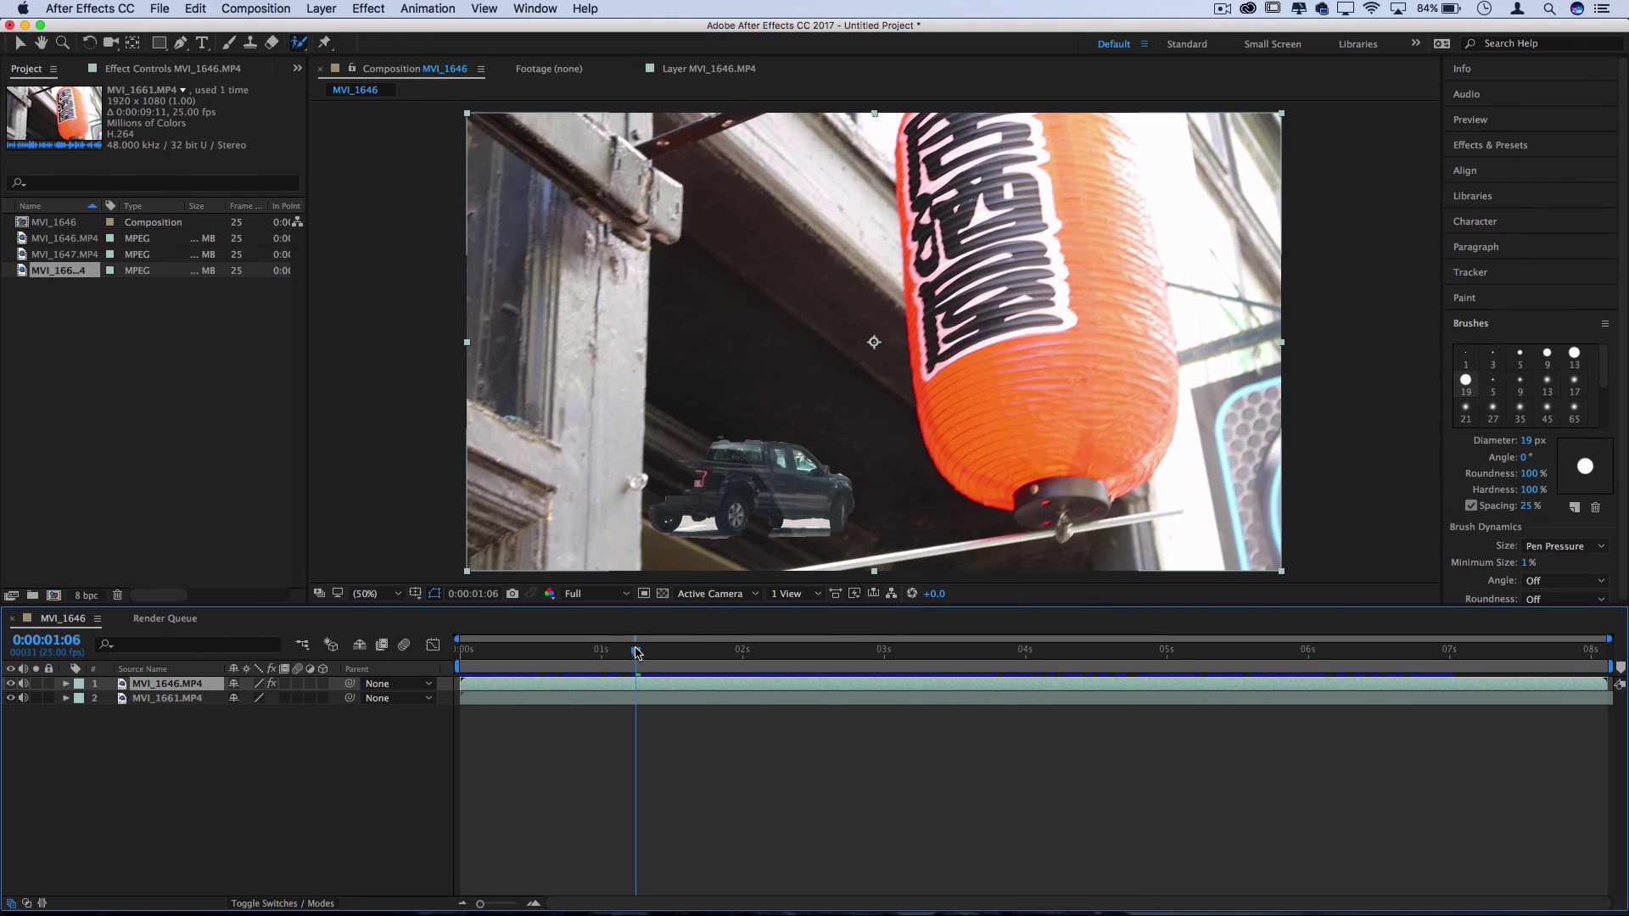
Step: Apply the Liquify effect to the MVI_1661.MP4 layer and warp the lantern's lower edge slightly outward
{"action": "key", "text": "super+Down"}
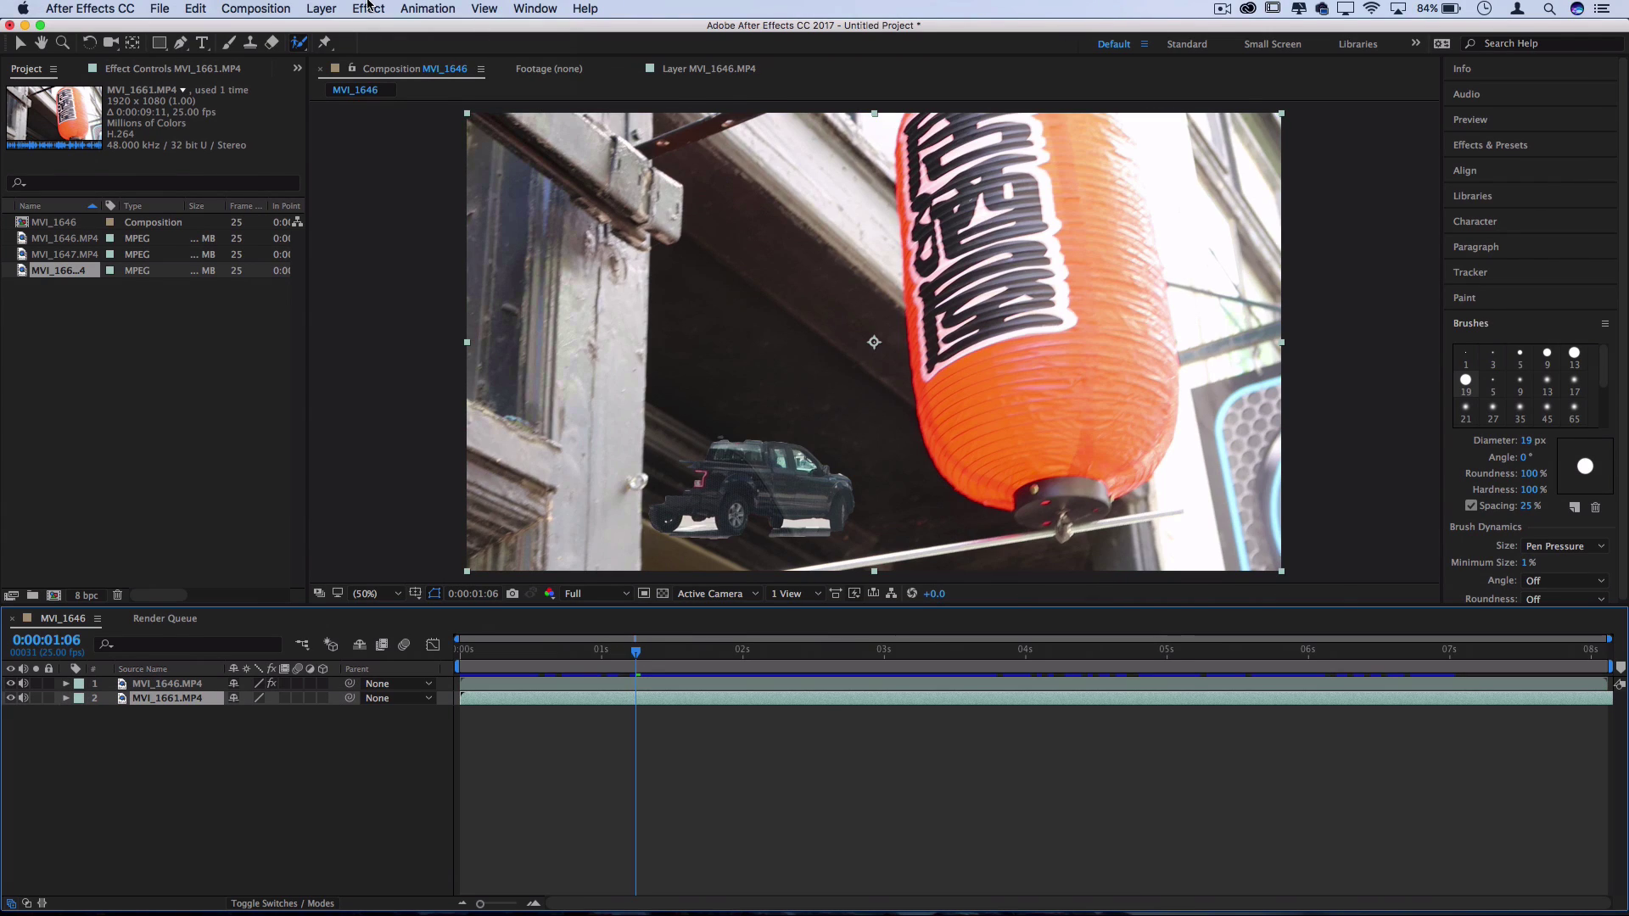
{"action": "left_click", "coordinate": [368, 9]}
{"action": "mouse_move", "coordinate": [383, 184]}
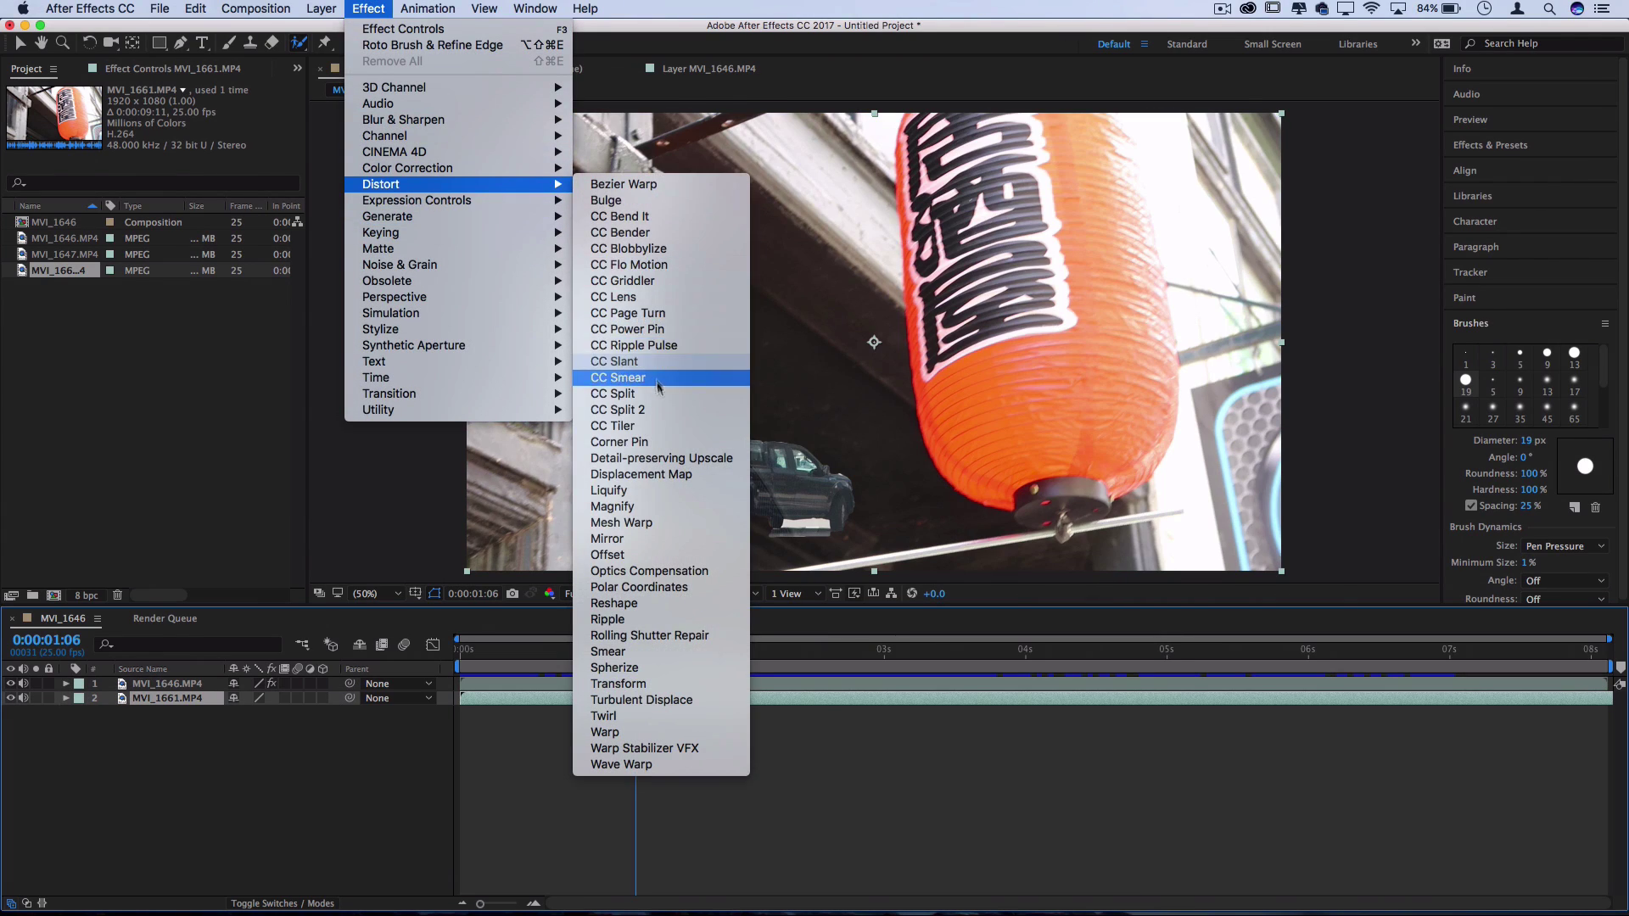
{"action": "left_click", "coordinate": [609, 490]}
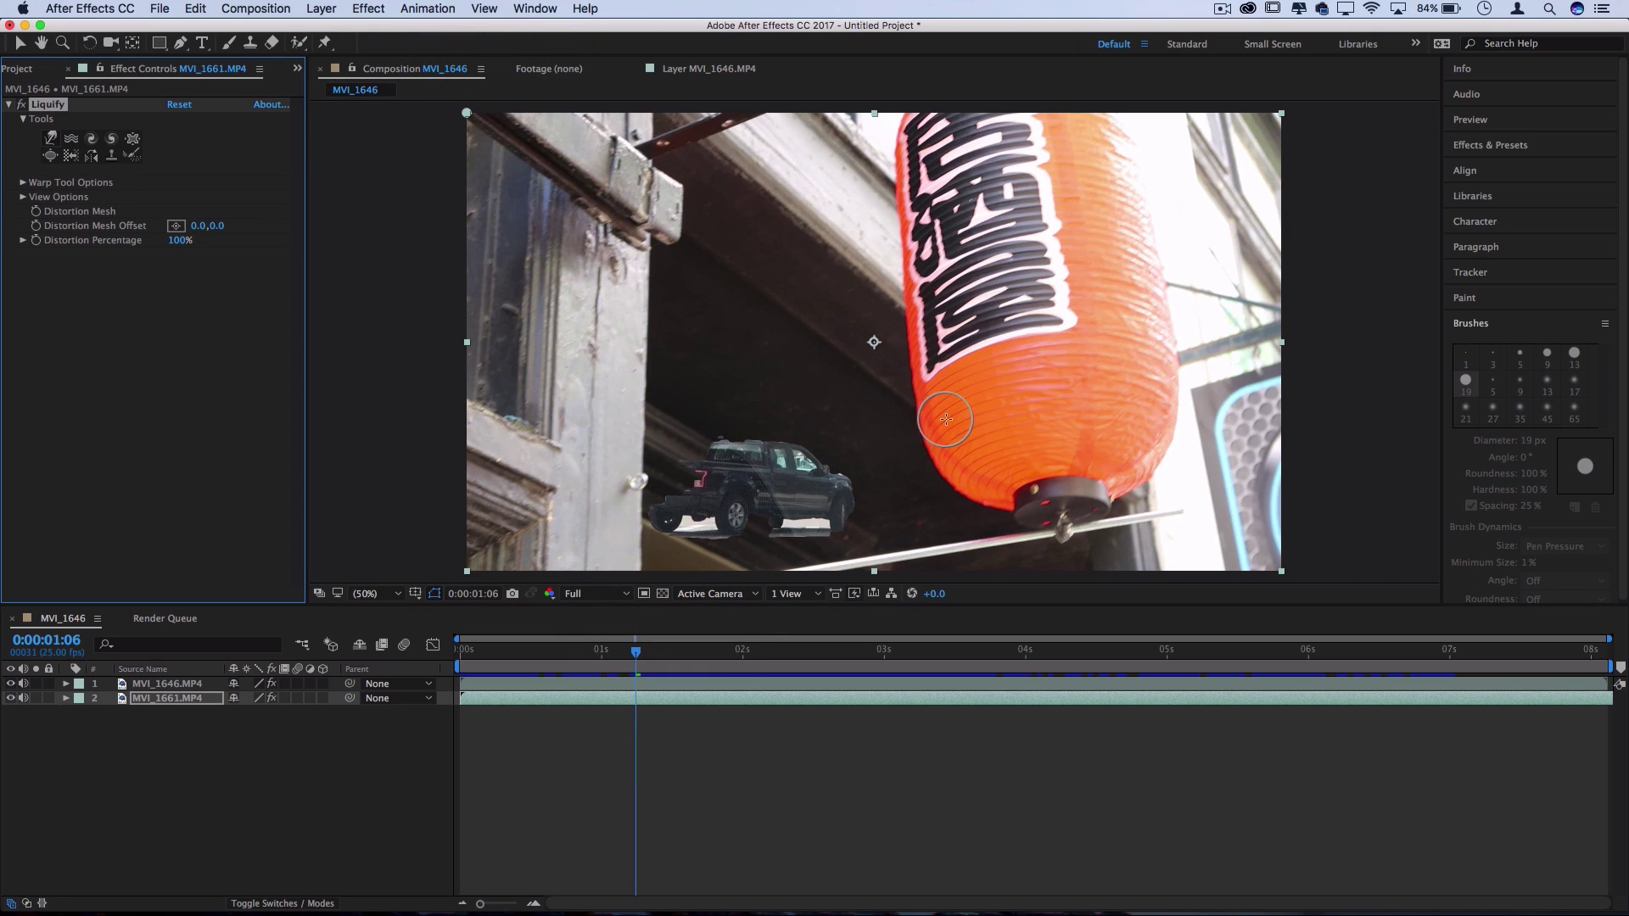
{"action": "left_click_drag", "start_coordinate": [943, 419], "coordinate": [918, 421]}
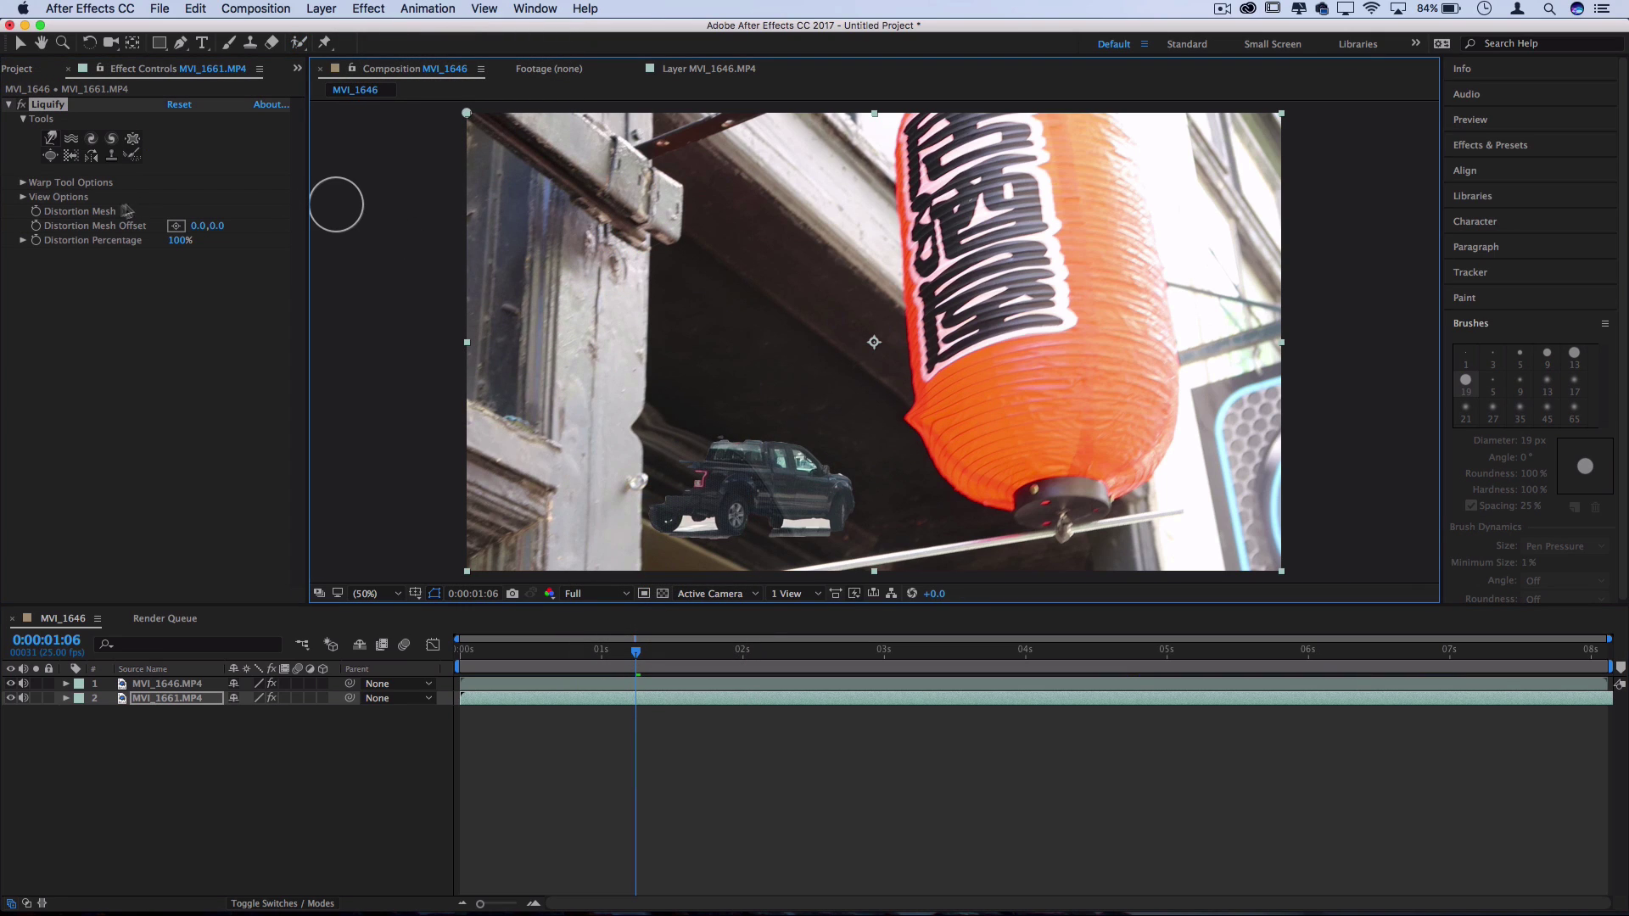
Step: Set the Liquify brush size to 147 and pressure to 85, and smear the lantern's lower part toward and past the truck
{"action": "left_click", "coordinate": [23, 182]}
{"action": "left_click", "coordinate": [173, 211]}
{"action": "type", "text": "63"}
{"action": "key", "text": "Return"}
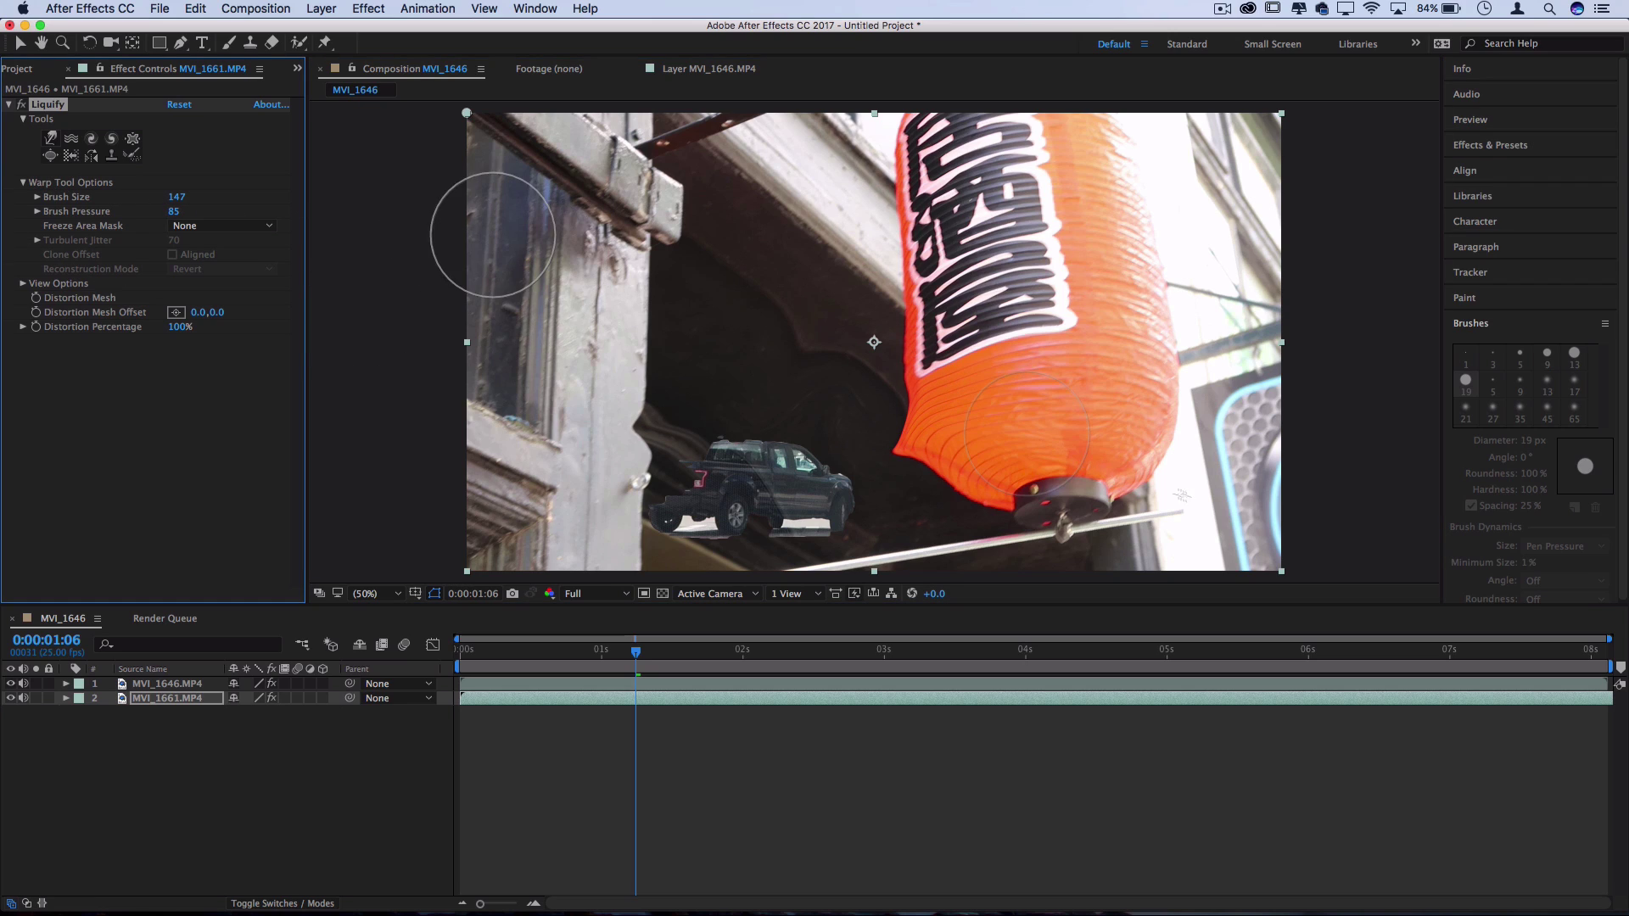
{"action": "mouse_move", "coordinate": [1093, 390]}
{"action": "left_mouse_down"}
{"action": "mouse_move", "coordinate": [811, 442]}
{"action": "mouse_move", "coordinate": [690, 492]}
{"action": "left_mouse_up"}
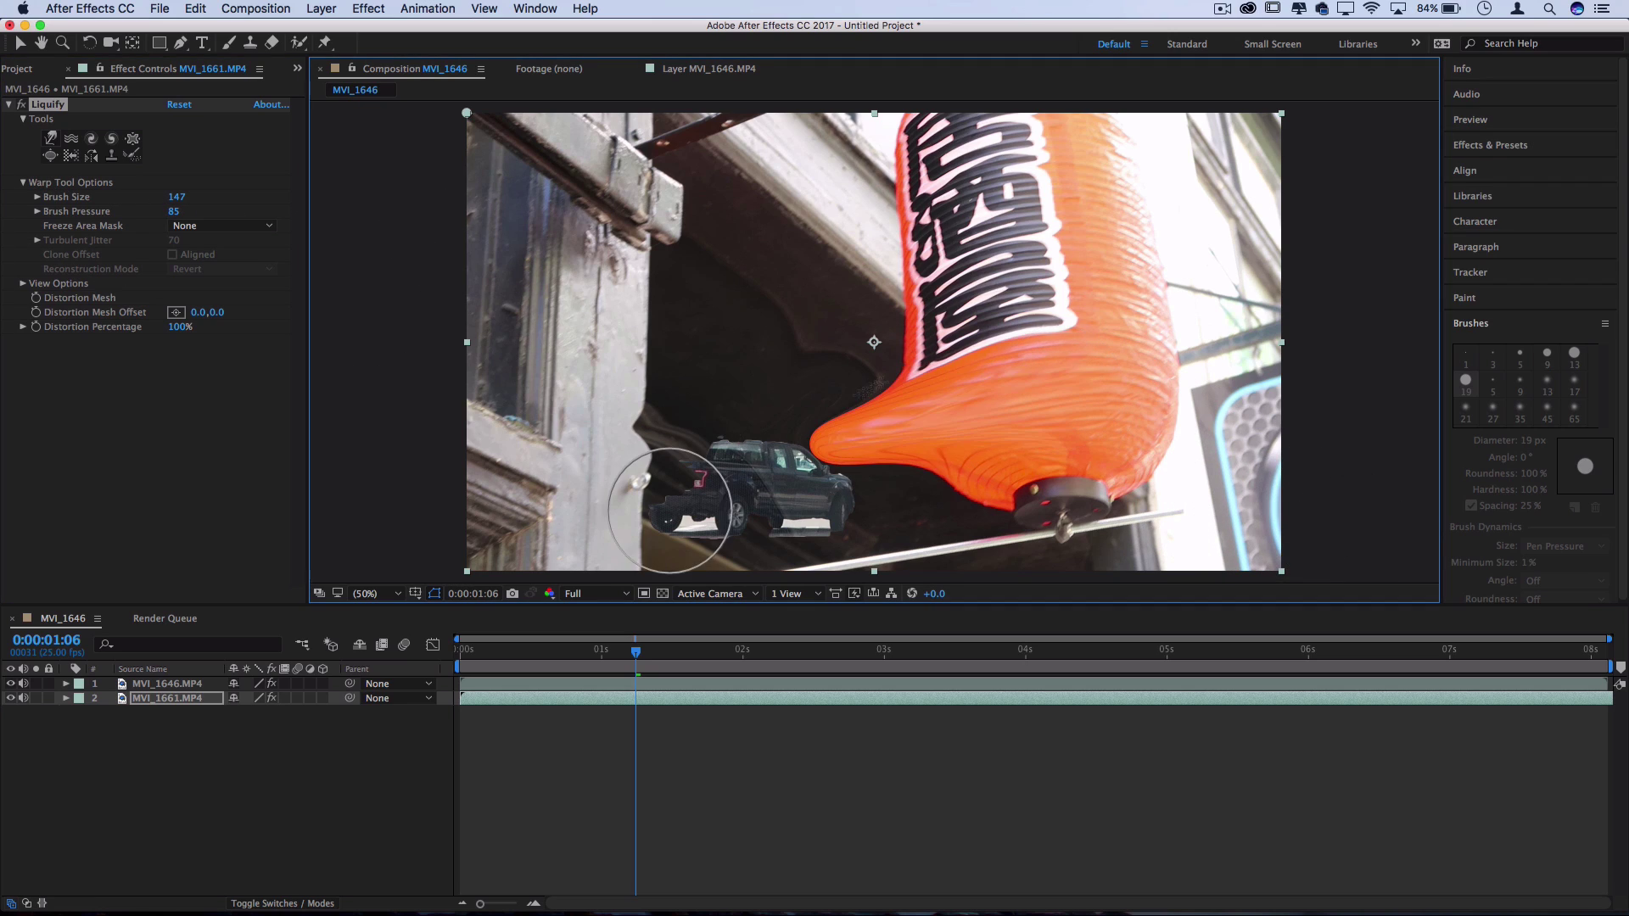
{"action": "mouse_move", "coordinate": [1010, 372]}
{"action": "left_mouse_down"}
{"action": "mouse_move", "coordinate": [786, 397]}
{"action": "mouse_move", "coordinate": [677, 522]}
{"action": "left_mouse_up"}
{"action": "mouse_move", "coordinate": [828, 415]}
{"action": "left_mouse_down"}
{"action": "mouse_move", "coordinate": [768, 523]}
{"action": "mouse_move", "coordinate": [675, 484]}
{"action": "mouse_move", "coordinate": [715, 484]}
{"action": "mouse_move", "coordinate": [628, 483]}
{"action": "mouse_move", "coordinate": [677, 536]}
{"action": "mouse_move", "coordinate": [535, 486]}
{"action": "left_mouse_up"}
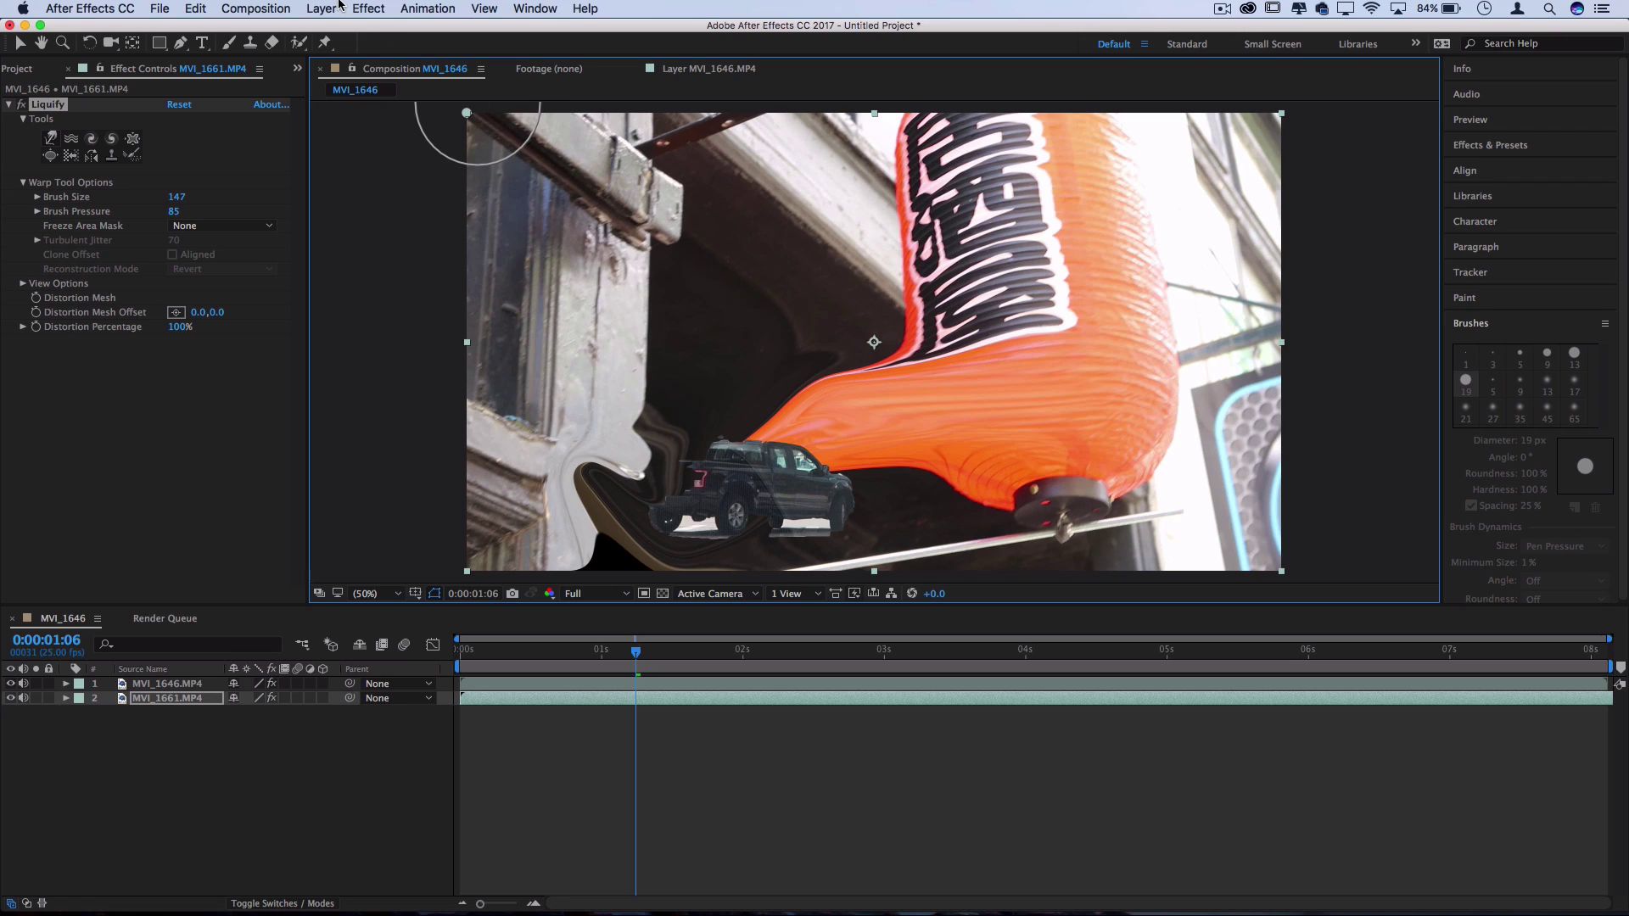
Step: Add the CC Kaleida stylize effect to the MVI_1661.MP4 layer
{"action": "left_click", "coordinate": [369, 8]}
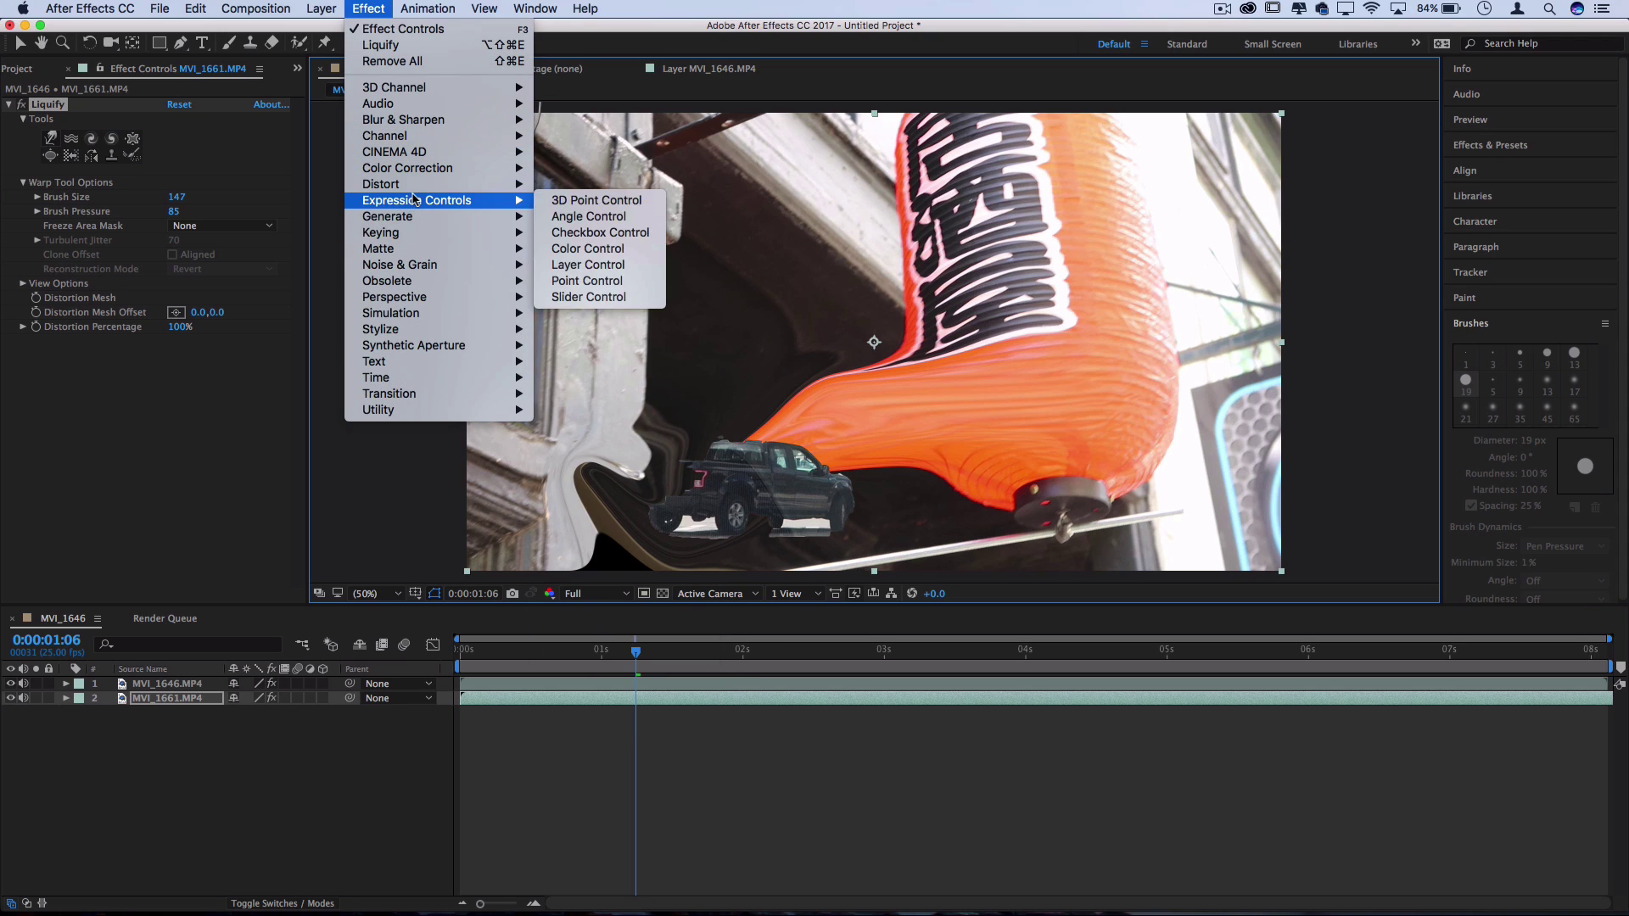
{"action": "mouse_move", "coordinate": [419, 187]}
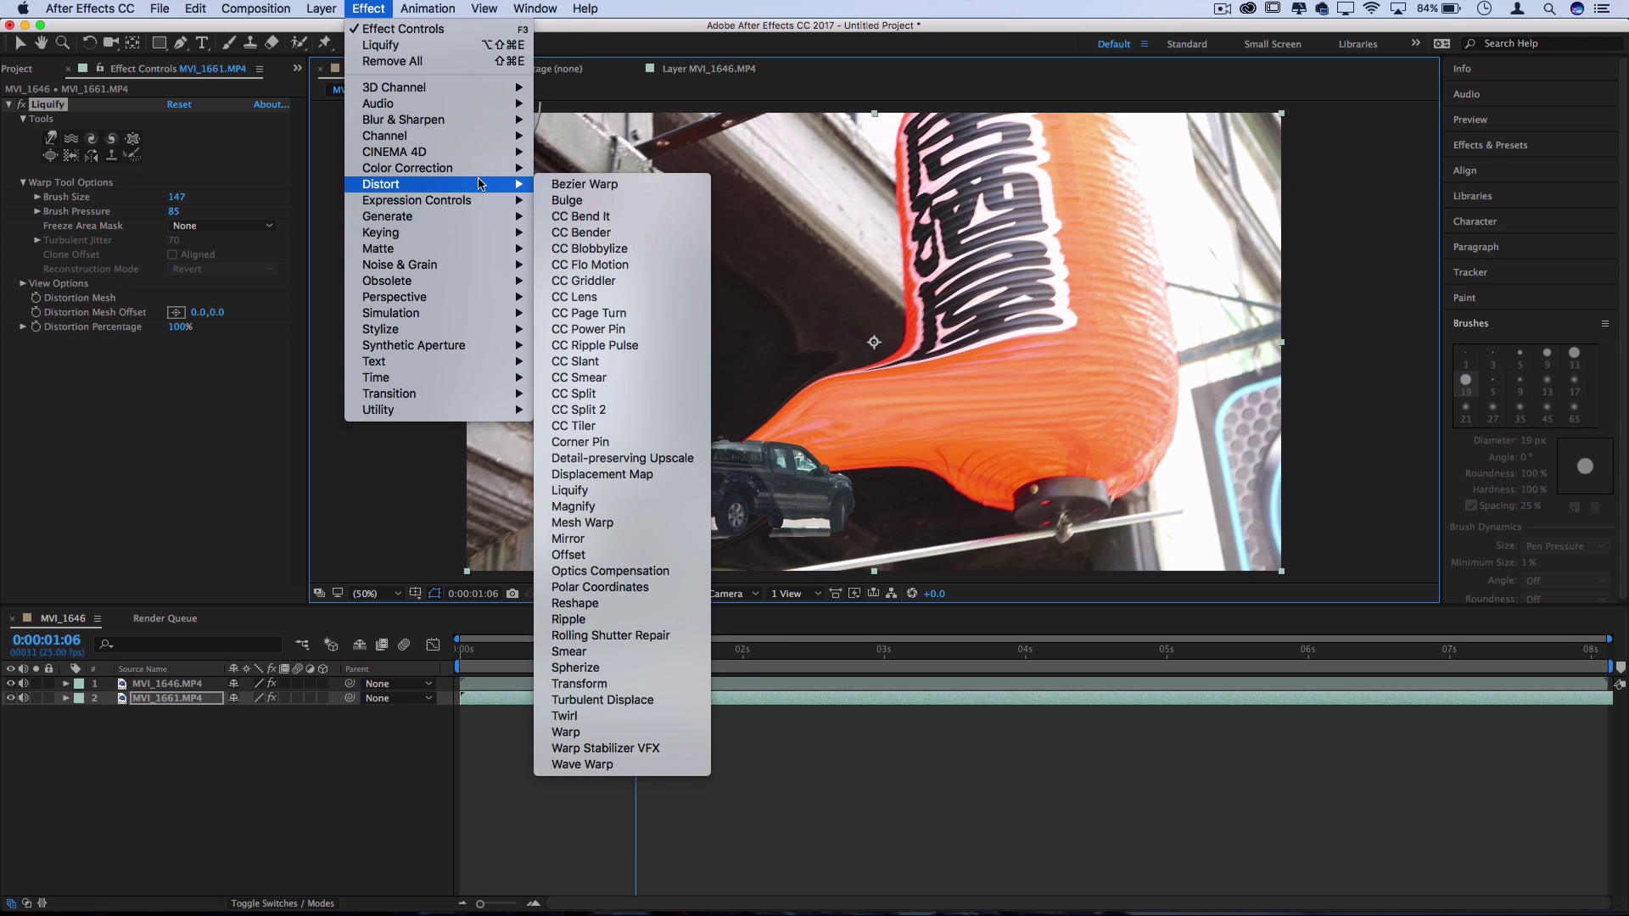
{"action": "mouse_move", "coordinate": [417, 336]}
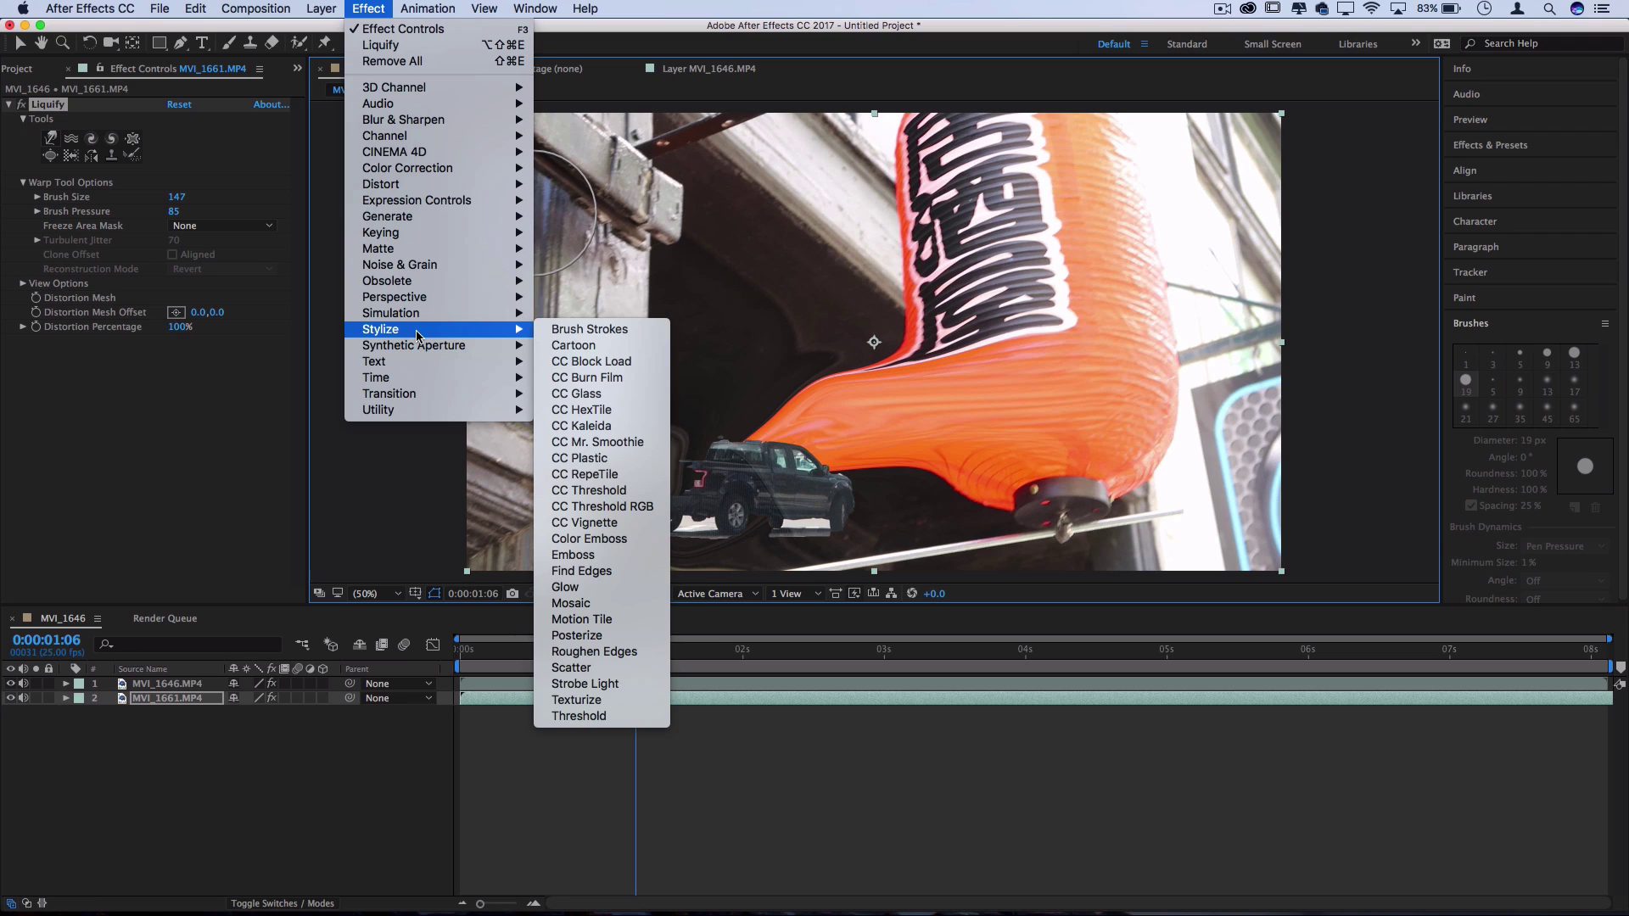
{"action": "left_click", "coordinate": [610, 425]}
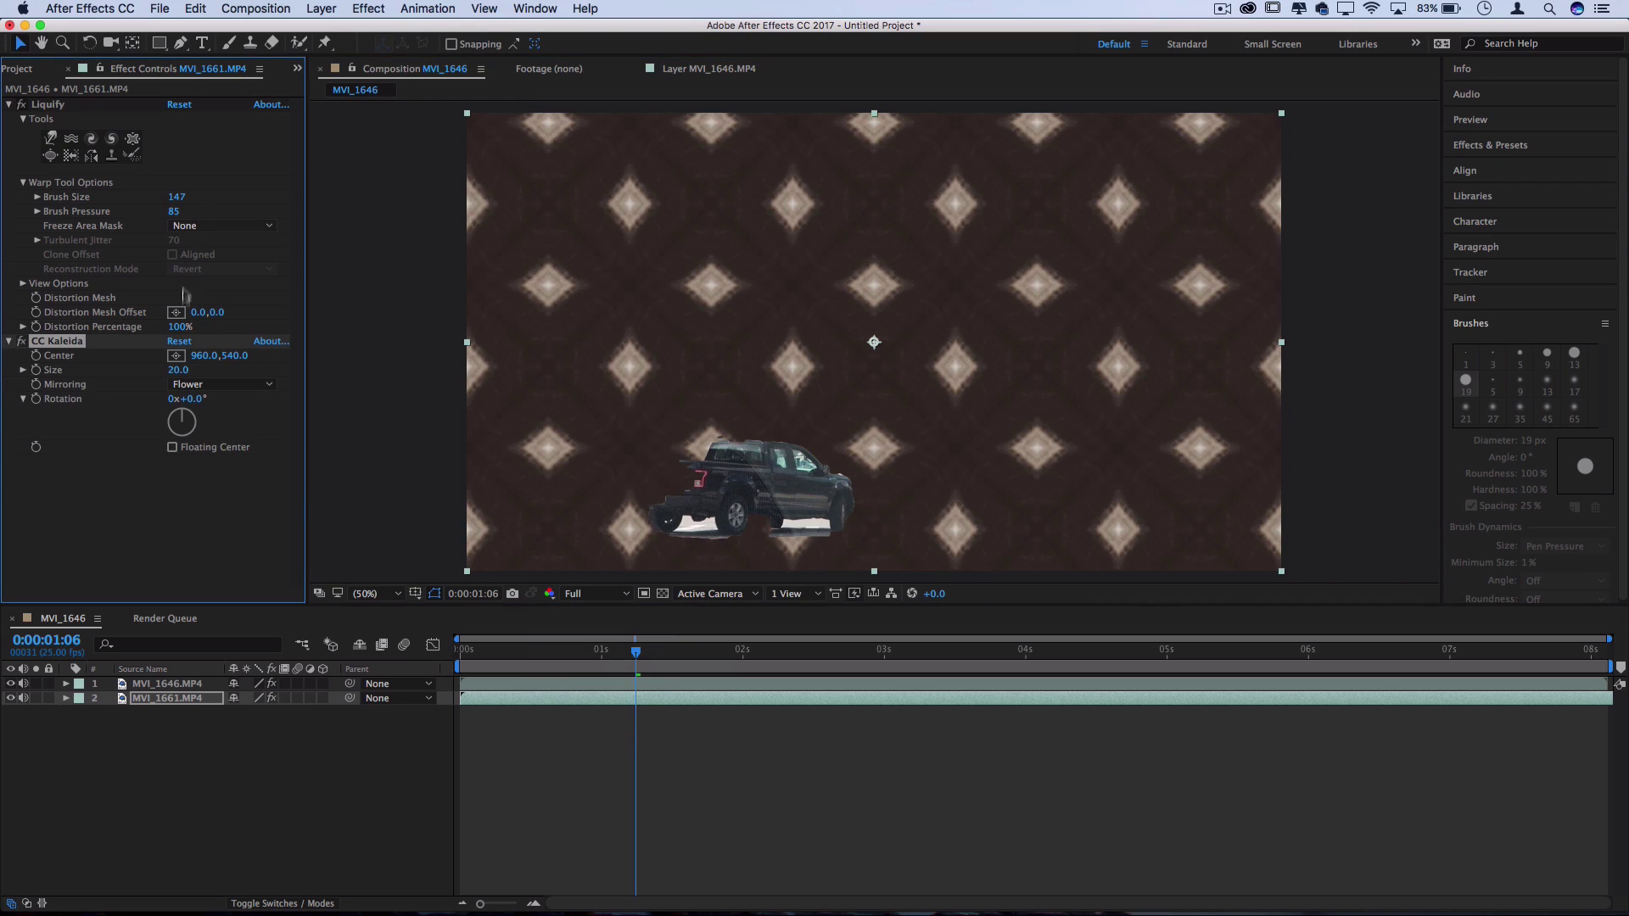
Step: Set the CC Kaleida size to 62.8, try the Unfold mirroring and settle on Flower
{"action": "left_click_drag", "start_coordinate": [186, 375], "coordinate": [211, 375]}
{"action": "left_click", "coordinate": [217, 382]}
{"action": "left_click", "coordinate": [223, 400]}
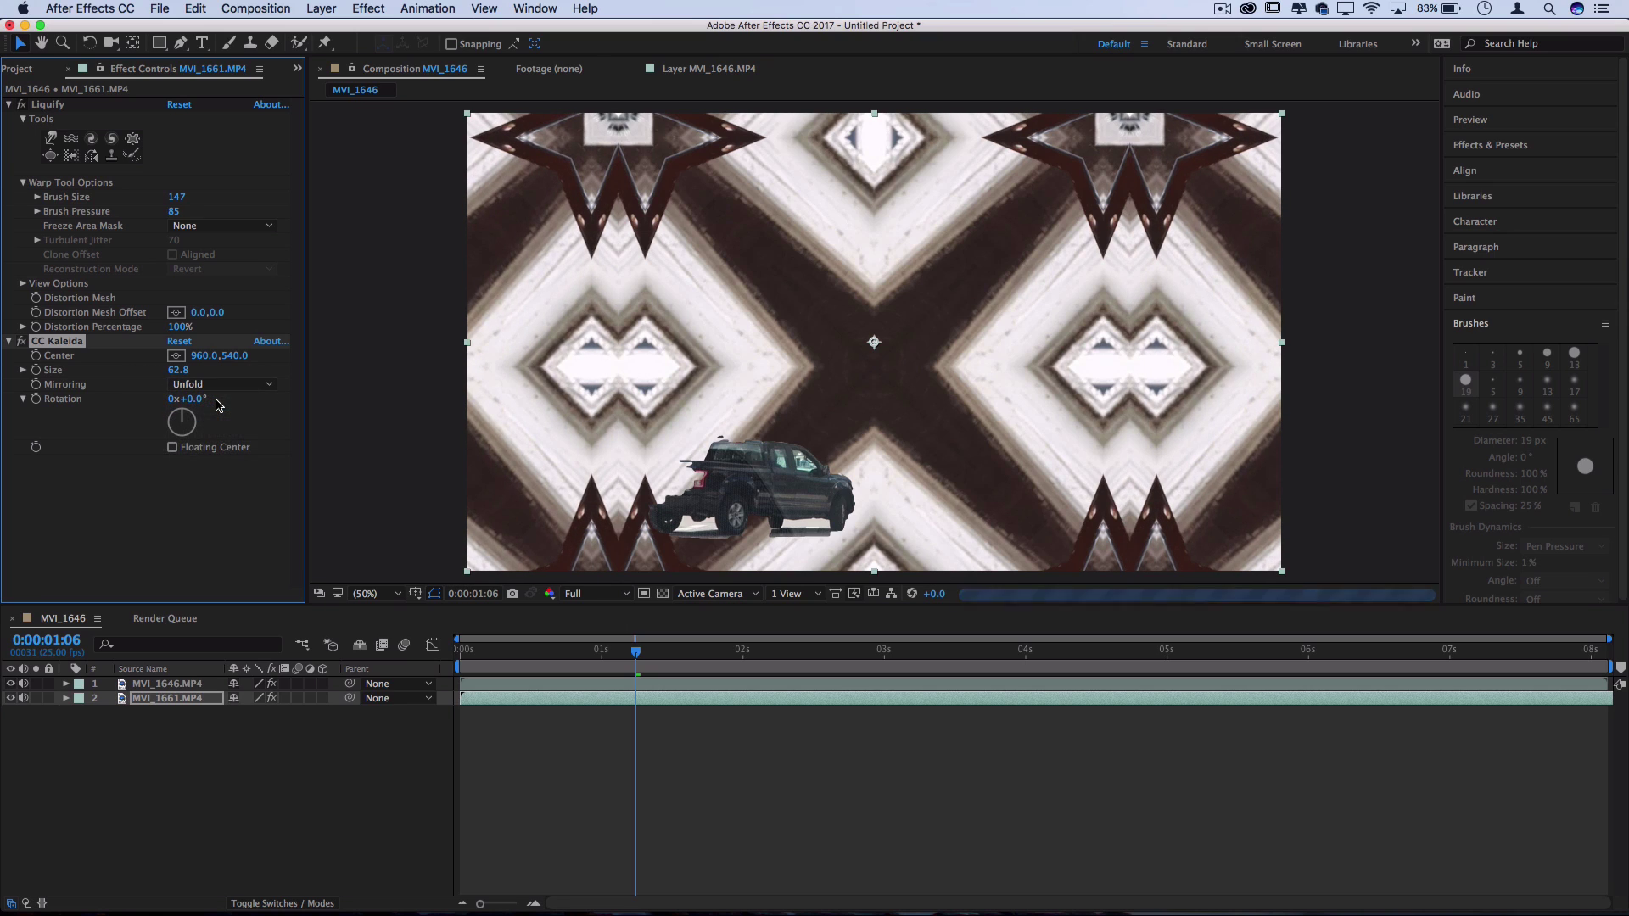
{"action": "left_click", "coordinate": [229, 388]}
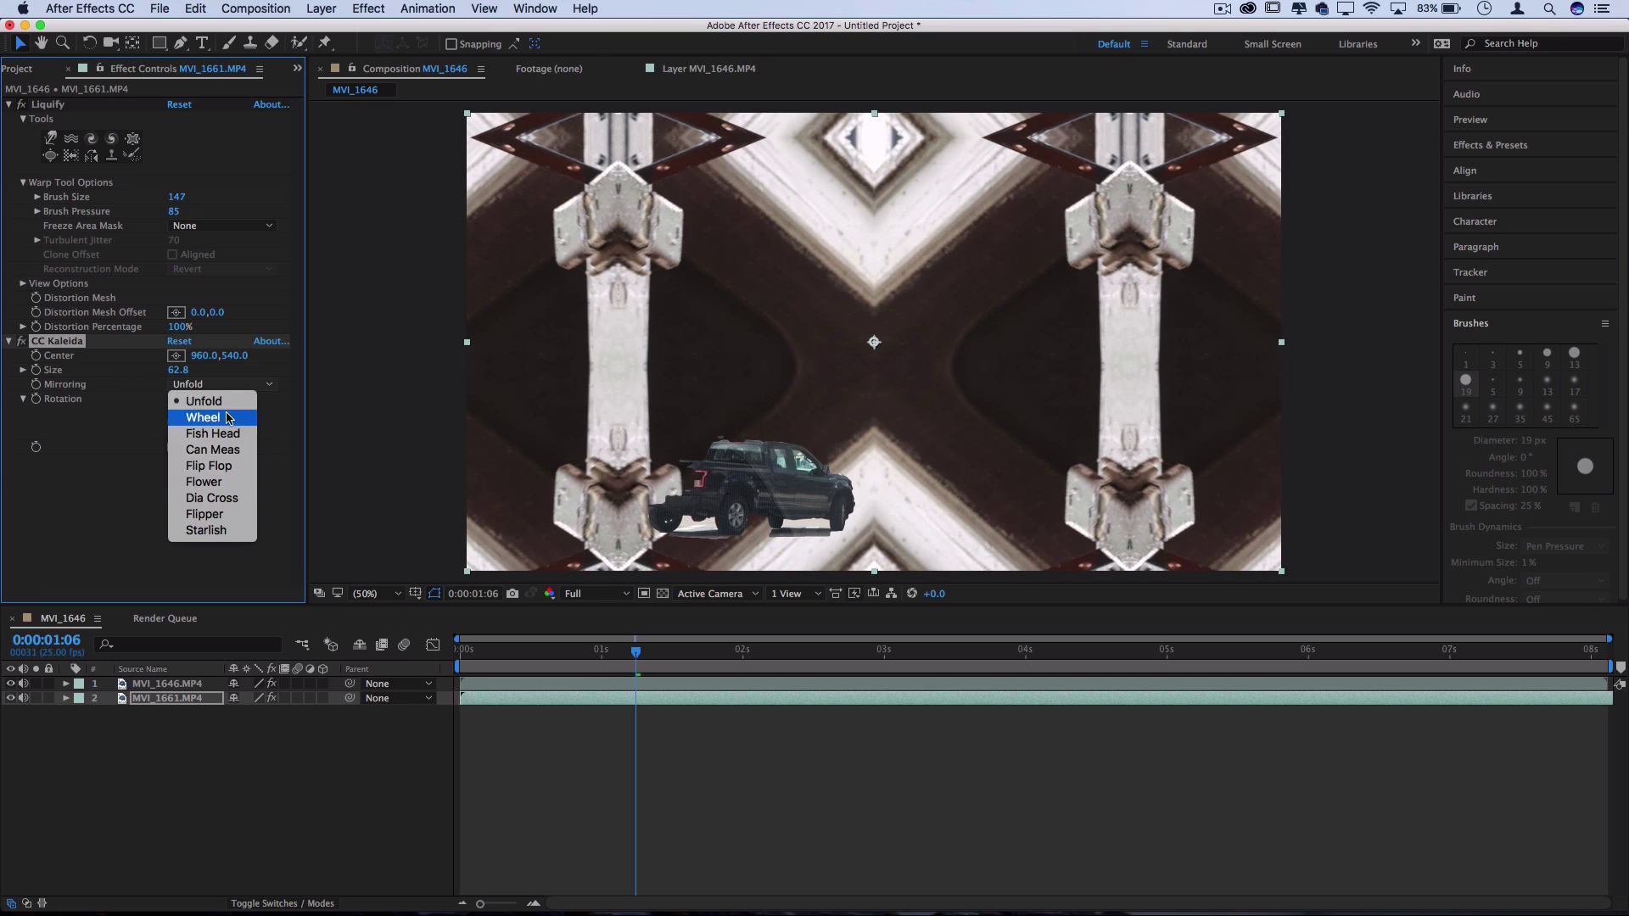
{"action": "left_click", "coordinate": [242, 398]}
{"action": "left_click", "coordinate": [242, 386]}
Step: Rotate the CC Kaleida pattern to 76° and move to 0:00:01:07 to check the background behind the truck
{"action": "left_click", "coordinate": [191, 423]}
{"action": "left_click", "coordinate": [191, 421]}
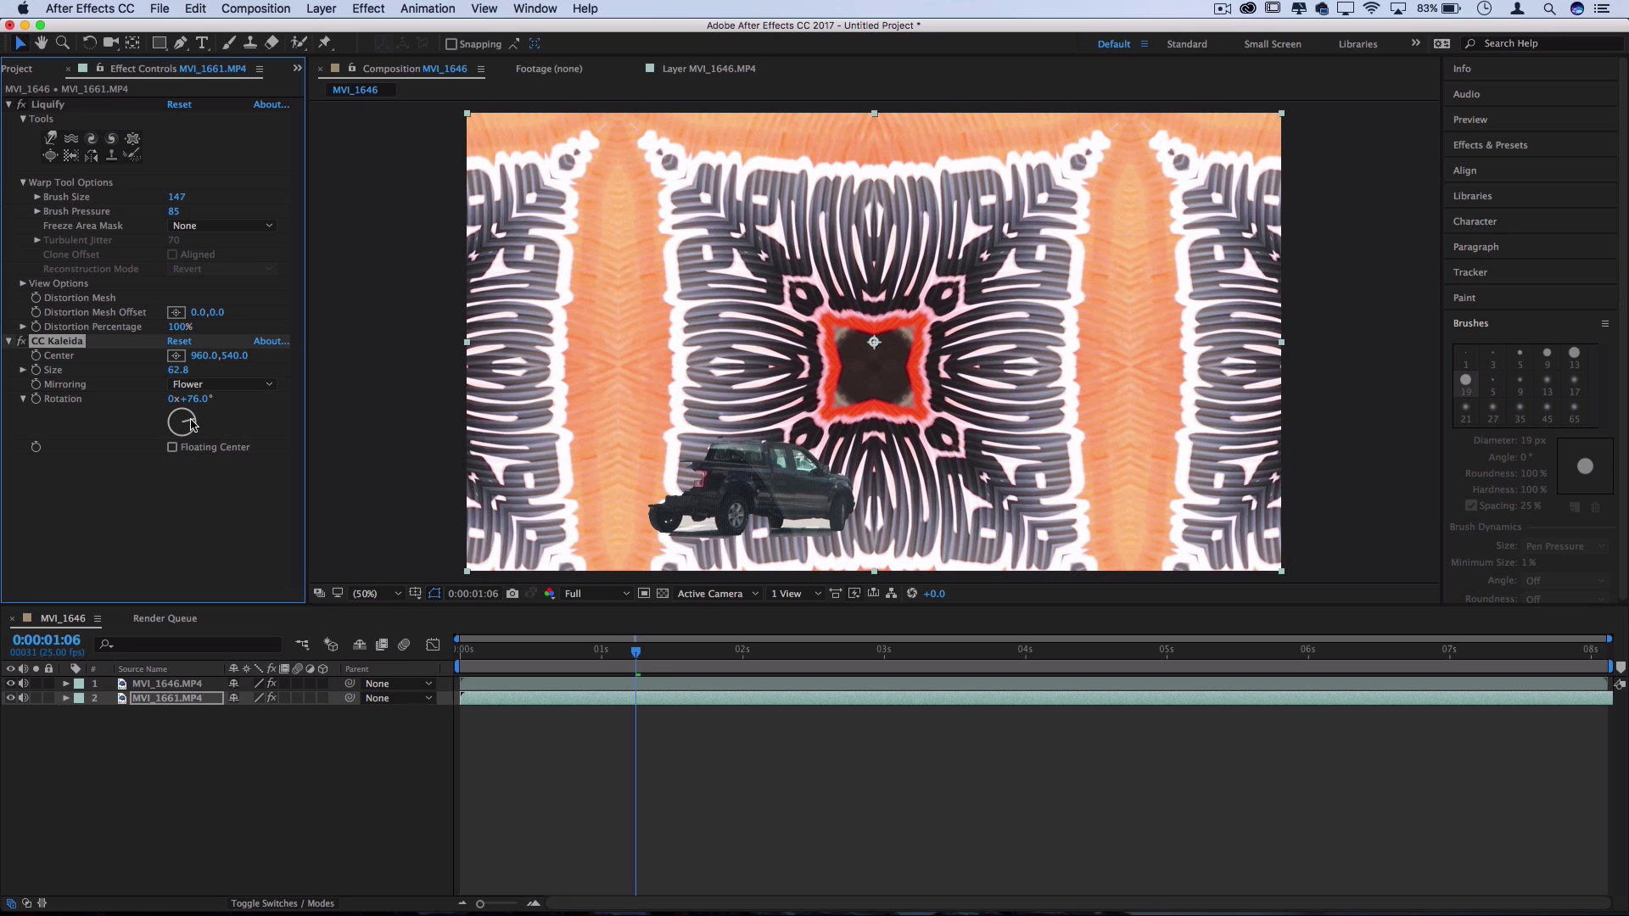
{"action": "left_click", "coordinate": [634, 651]}
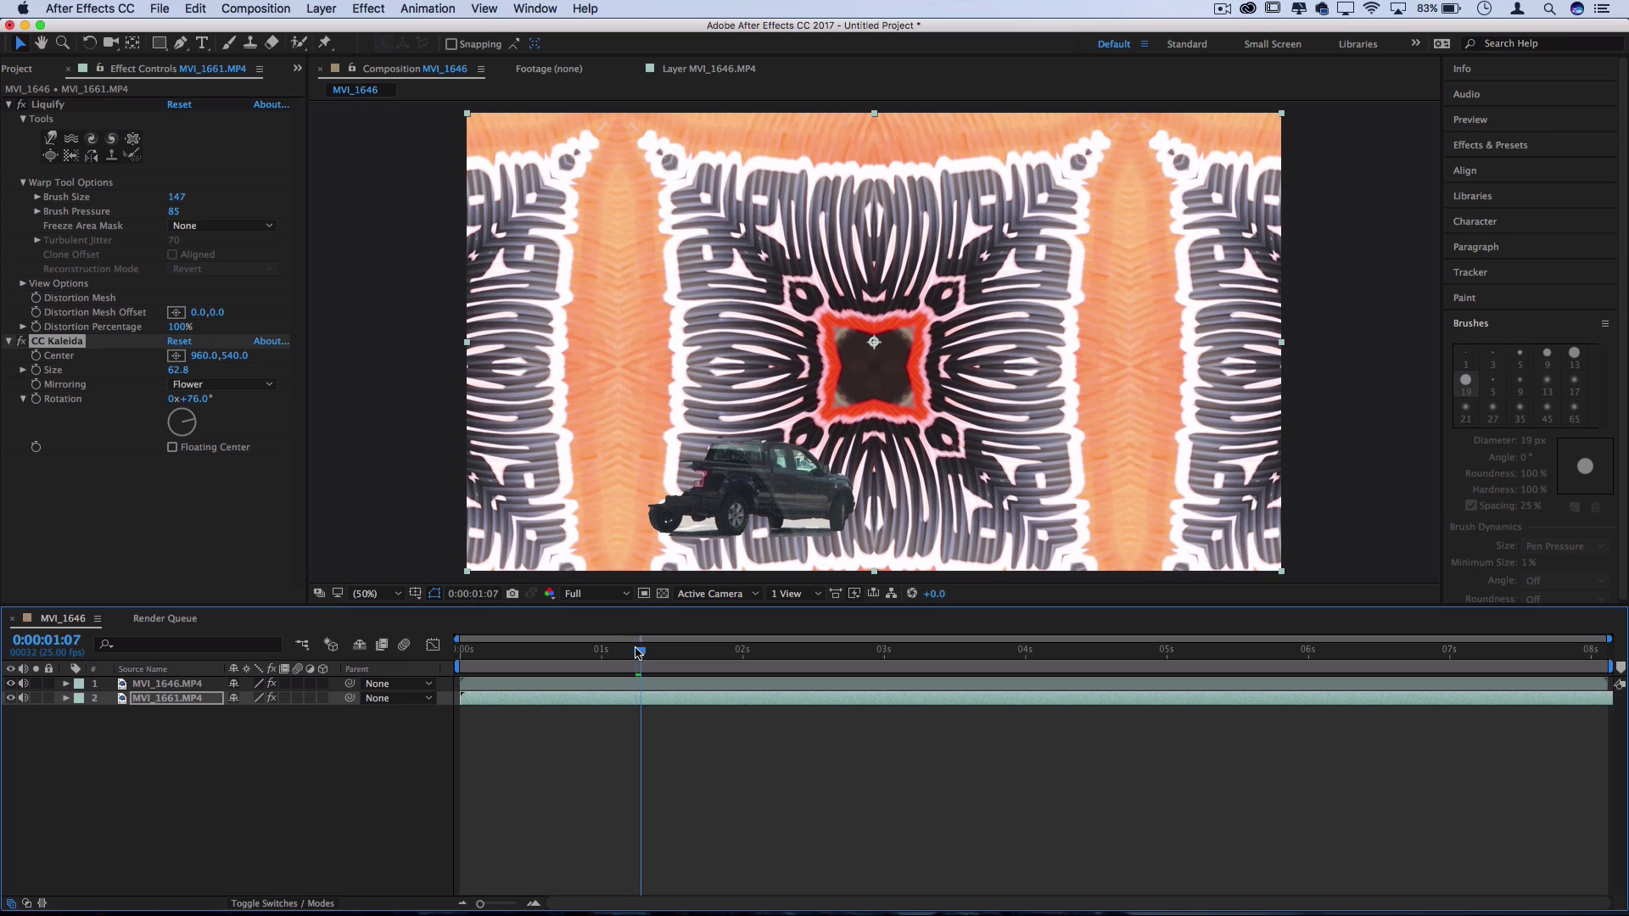